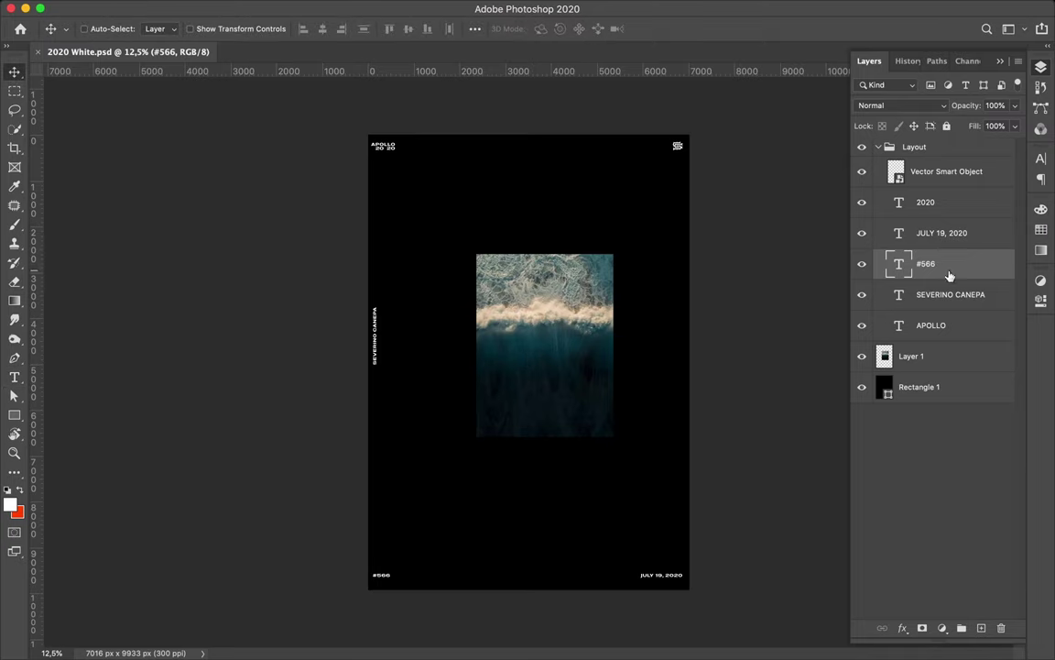
- Add a Gradient Map adjustment running from purple shadows to red-orange highlights
click(913, 607)
click(925, 325)
double_click(166, 367)
click(863, 420)
click(831, 405)
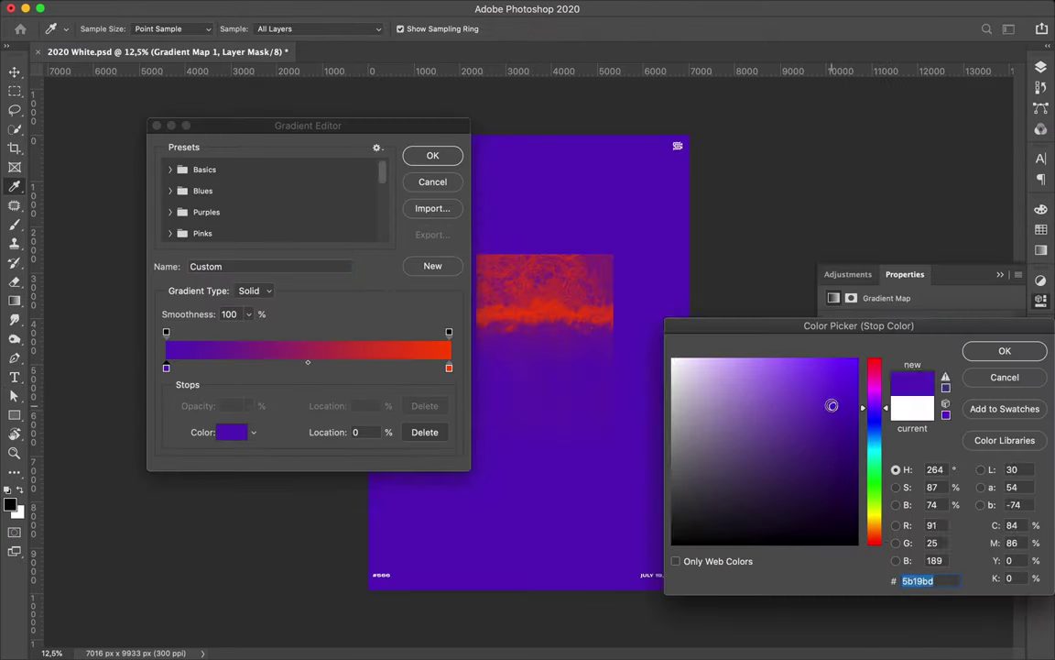
key(Return)
double_click(448, 368)
key(Return)
- Darken the purple shadow stop to 3b1482 and confirm the gradient map
double_click(166, 367)
drag(884, 406, 880, 409)
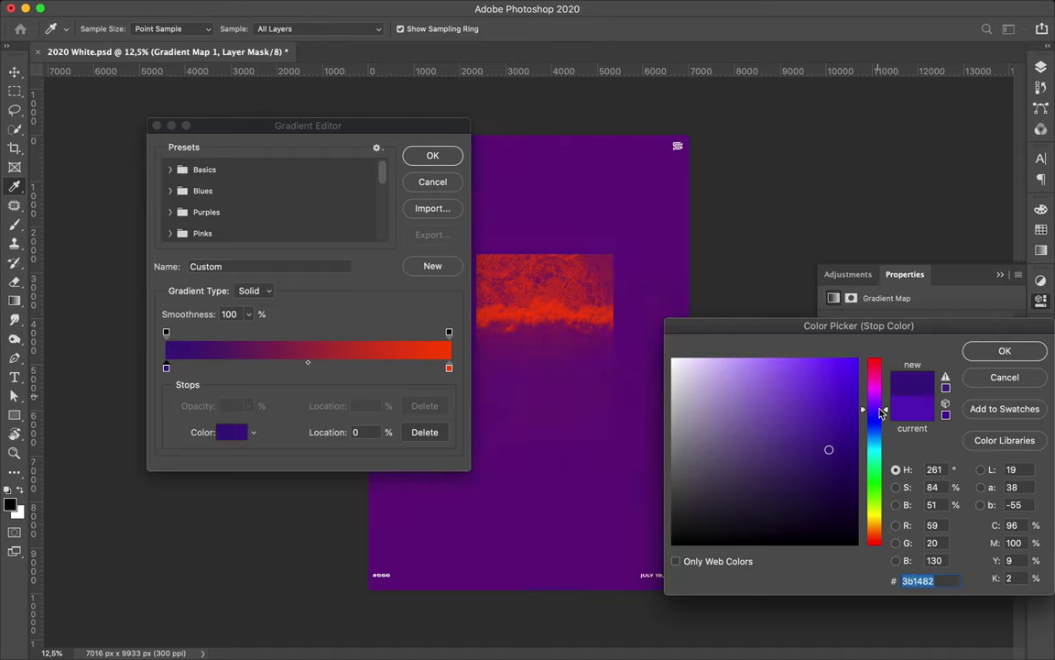
click(1005, 352)
key(Return)
- Select the ocean image layer and start a Free Transform on it
key(v)
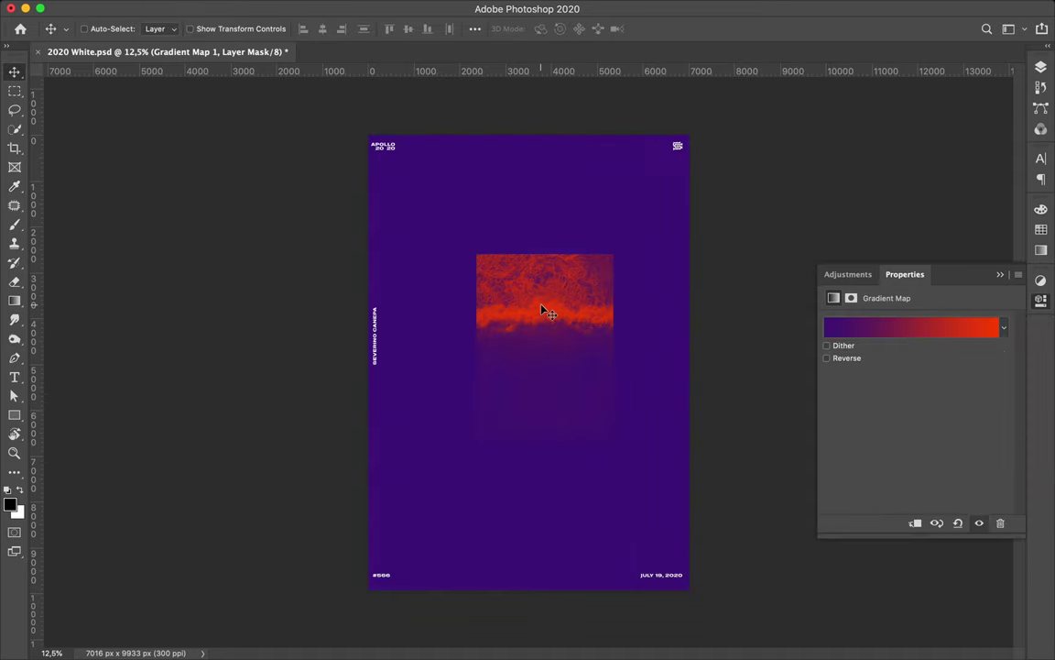
click(547, 320)
key(ctrl+t)
- Scale the ocean image to 120%, nudge it left, and duplicate the layer
text(120)
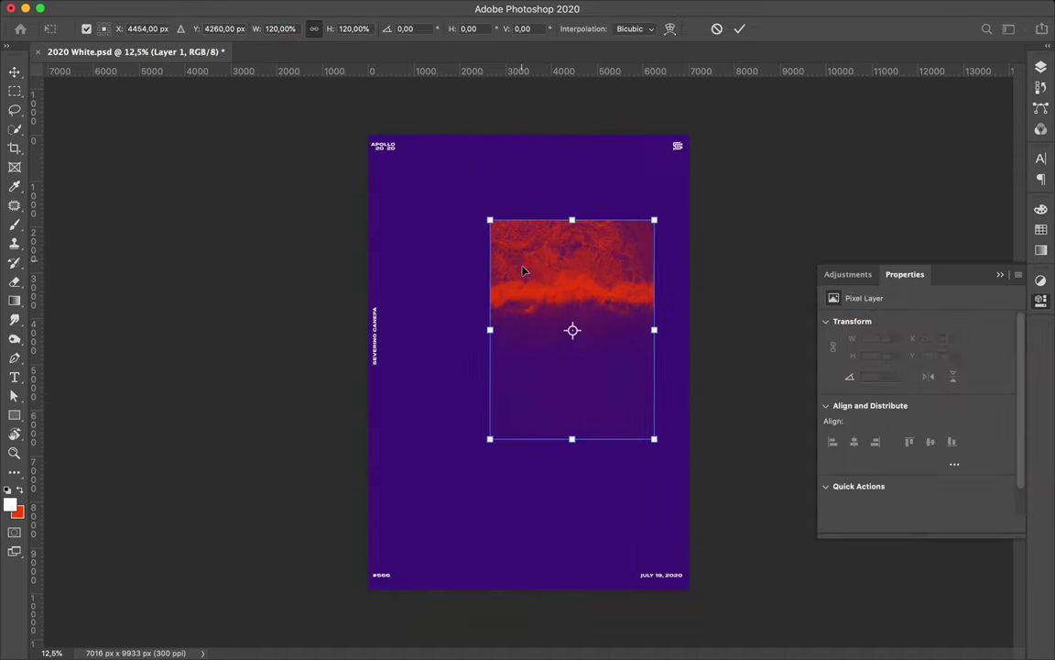
key(Return)
drag(565, 288, 519, 288)
scroll(523, 313, up, 3)
key(F7)
- Copy a thin horizontal strip of the image onto its own layer, Layer 2
key(m)
drag(379, 238, 695, 243)
key(ctrl+j)
key(v)
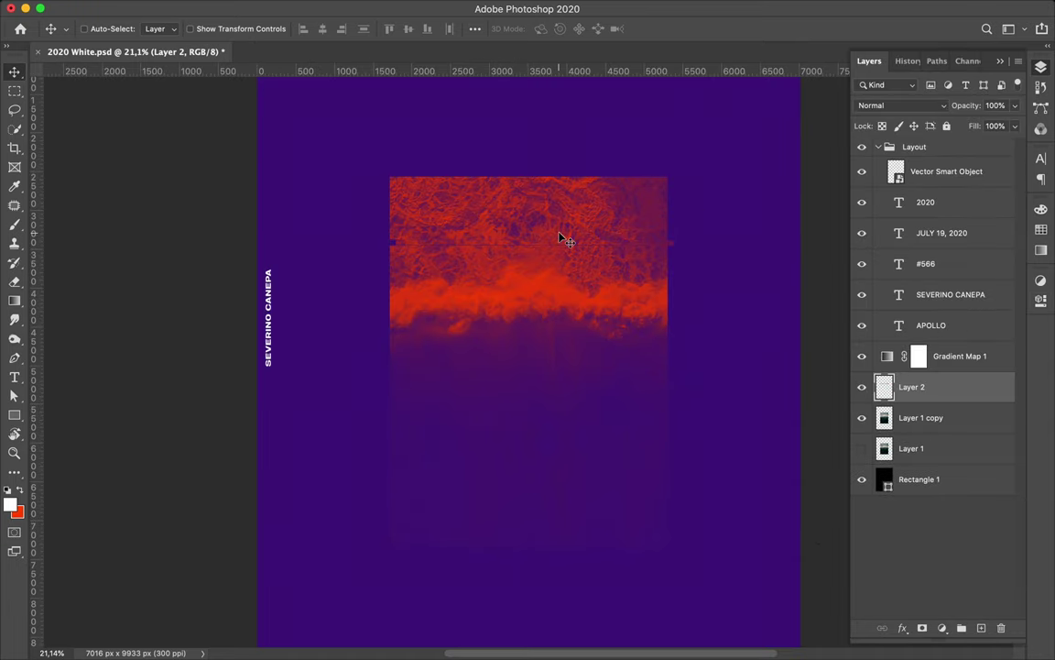
- Return to Layer 1 copy and marquee another thin strip across the image
scroll(559, 238, up, 2)
scroll(560, 237, up, 2)
scroll(555, 210, up, 1)
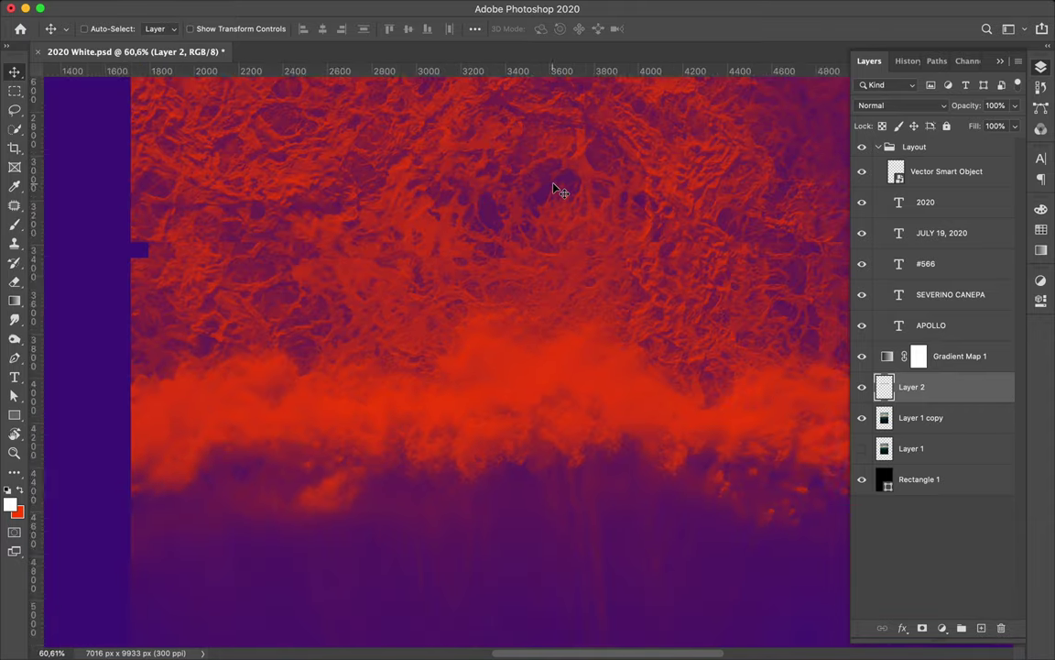
scroll(554, 189, down, 2)
key(alt+bracketleft)
key(alt+bracketright)
key(alt+bracketleft)
key(m)
drag(231, 275, 810, 282)
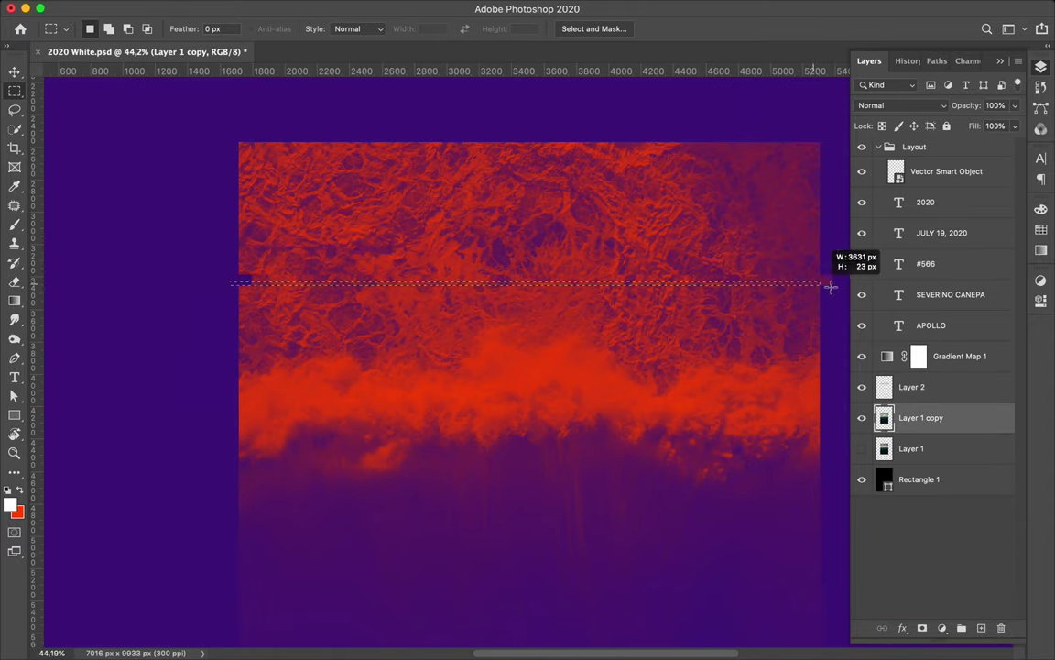
- Copy the selected strip and a second strip below it to new layers, shifting each sideways
key(ctrl+j)
key(v)
mouse_move(536, 292)
mouse_down()
mouse_move(503, 294)
mouse_move(548, 294)
mouse_up()
click(987, 448)
key(m)
drag(231, 282, 828, 306)
key(Delete)
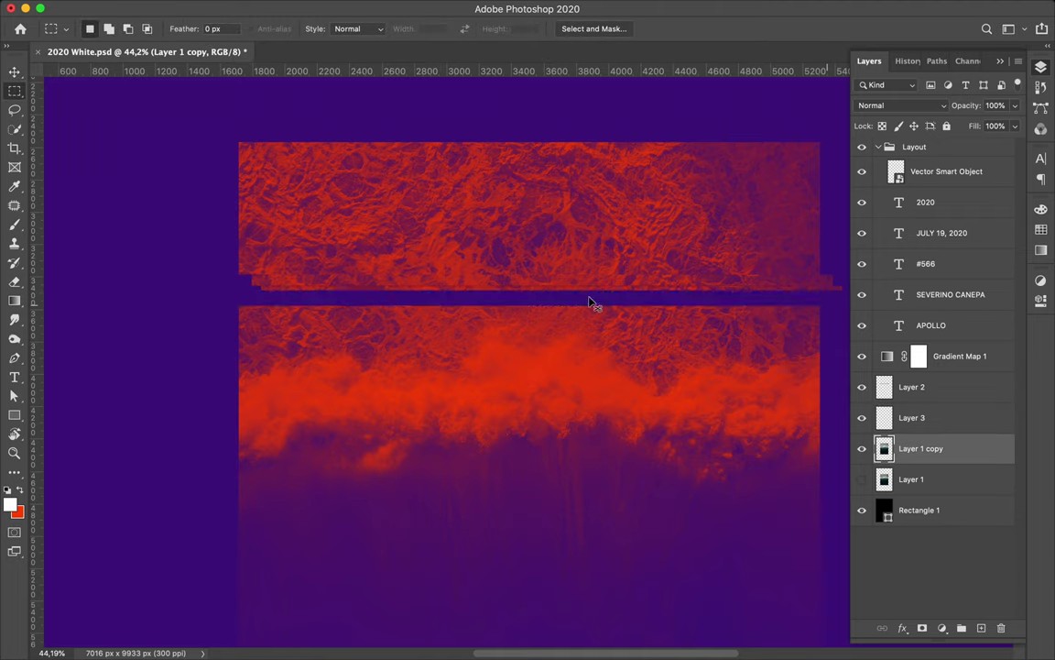
key(ctrl+j)
key(v)
drag(596, 306, 624, 304)
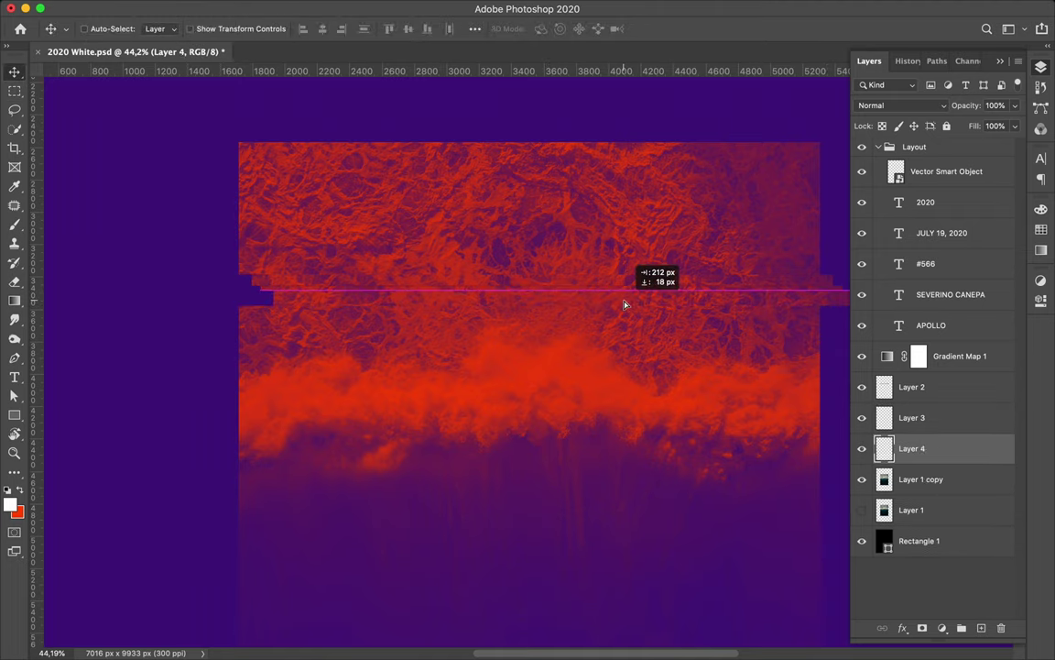
- Copy a third thin strip to a new layer and shift it to fill the dark gap
click(924, 479)
key(m)
drag(233, 304, 843, 310)
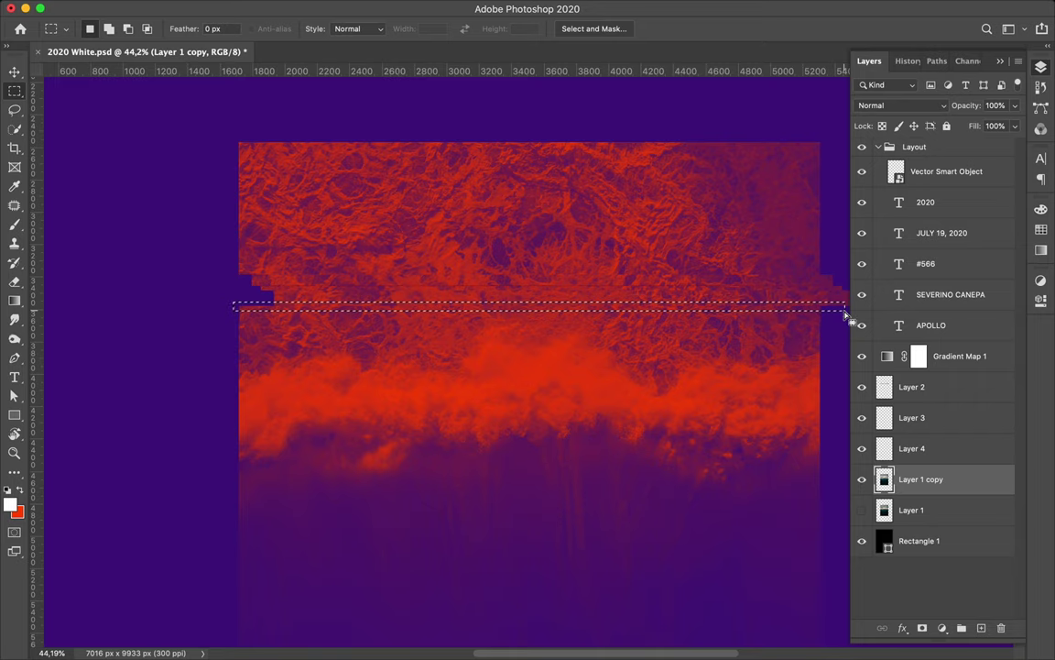
key(Delete)
key(ctrl+shift+alt+n)
key(v)
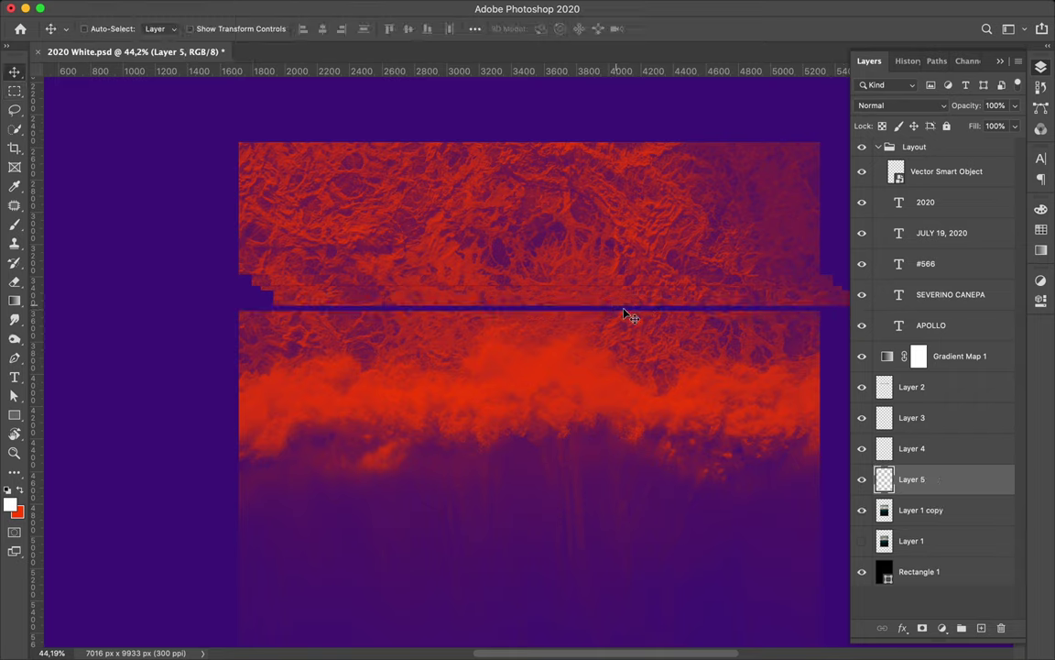
drag(625, 314, 580, 319)
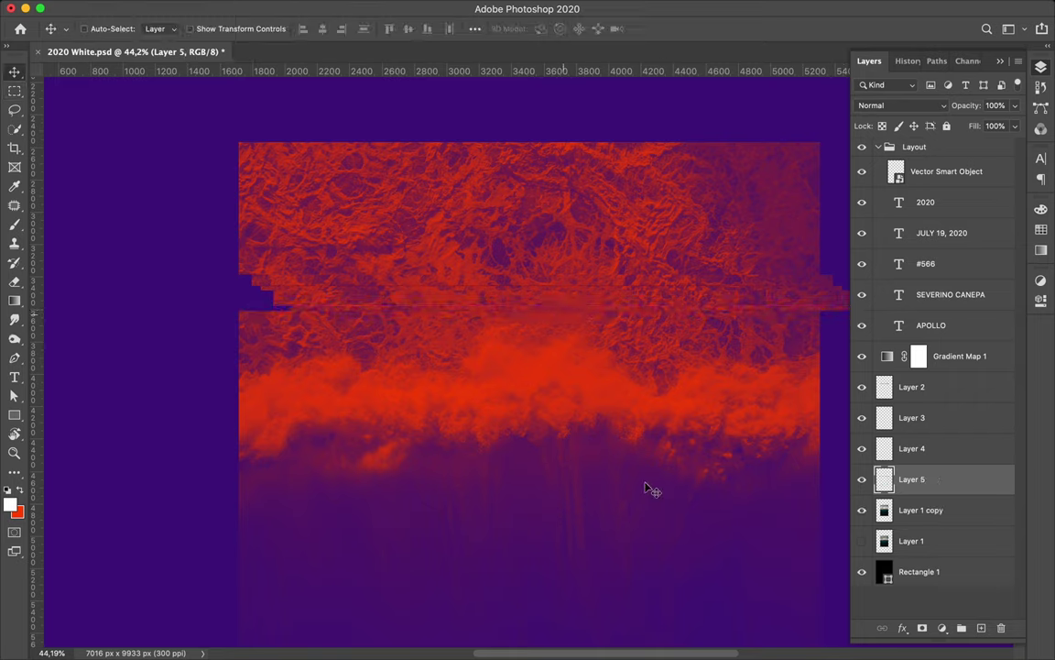
- Copy a lower thin strip of Layer 1 copy to a new layer and shift it left
key(alt+bracketleft)
key(m)
drag(230, 309, 847, 321)
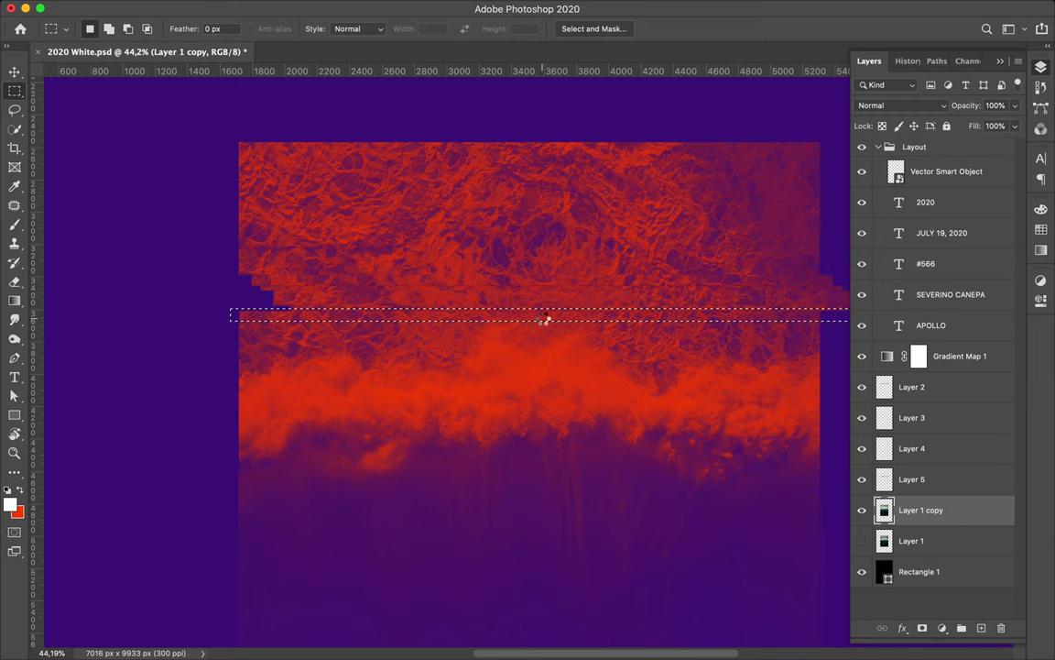
key(ctrl+j)
key(v)
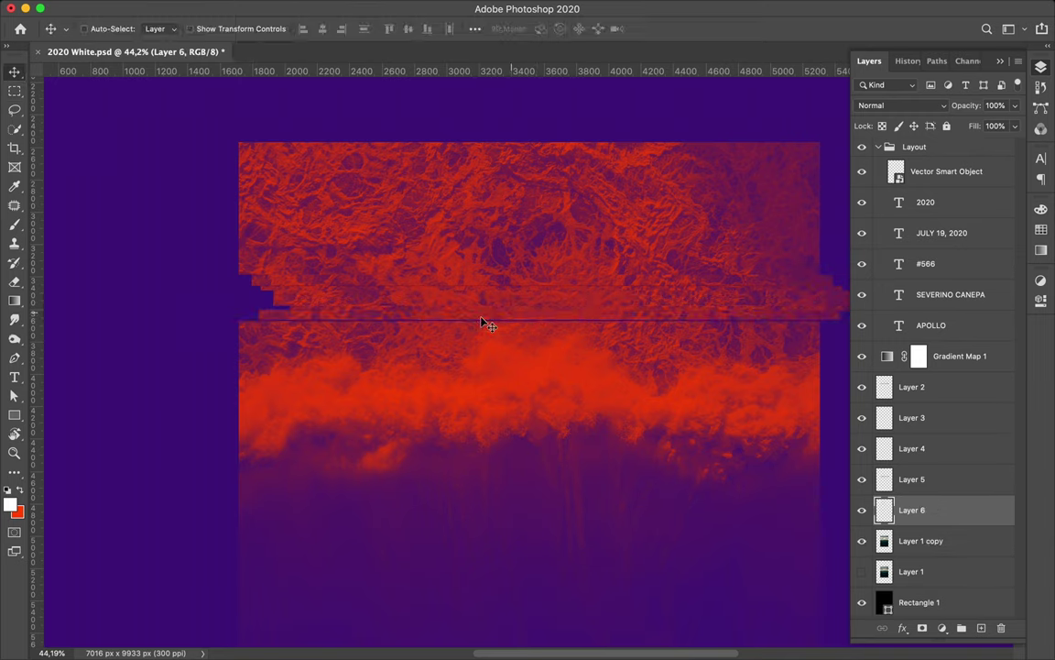
mouse_move(454, 327)
mouse_down()
mouse_move(410, 327)
mouse_move(481, 319)
mouse_up()
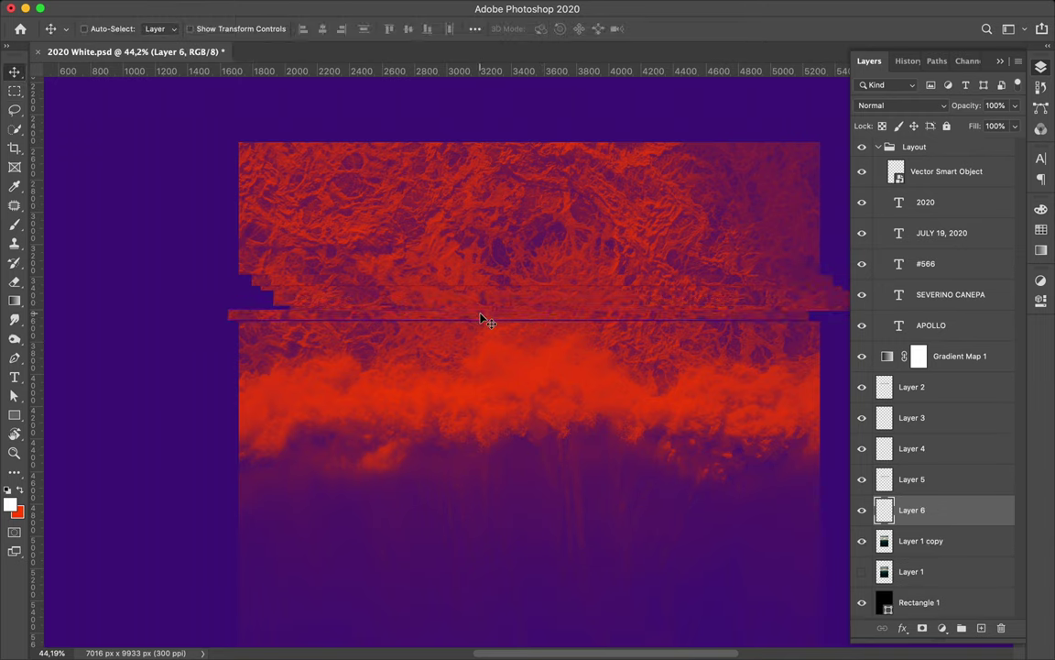
- Copy the next strip to a new layer, nudge it down, and shift it past the left edge
key(m)
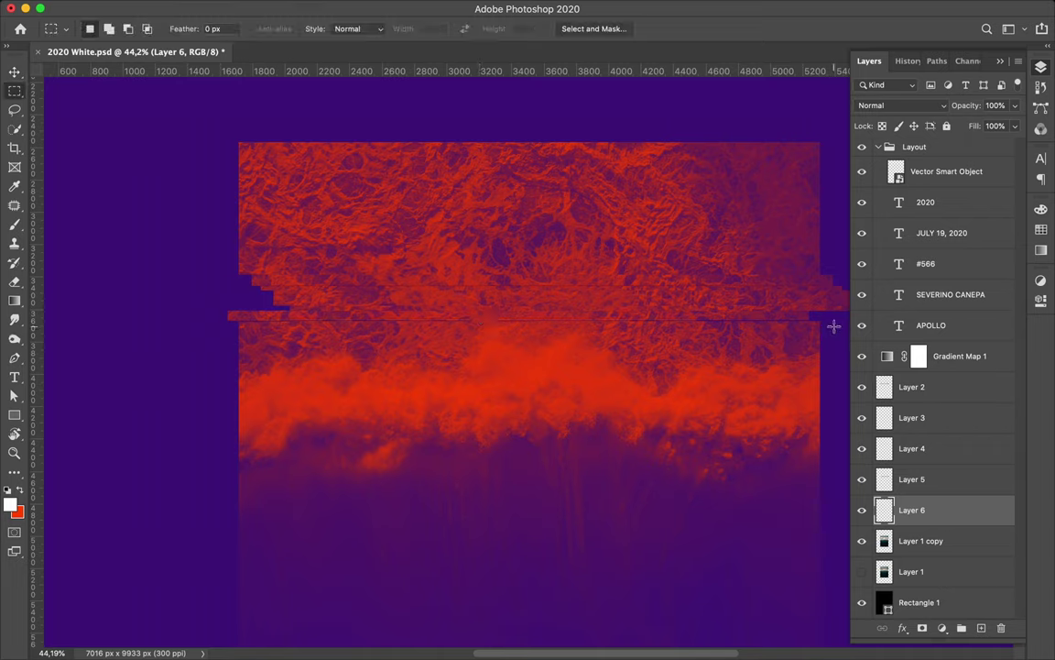
key(alt+bracketleft)
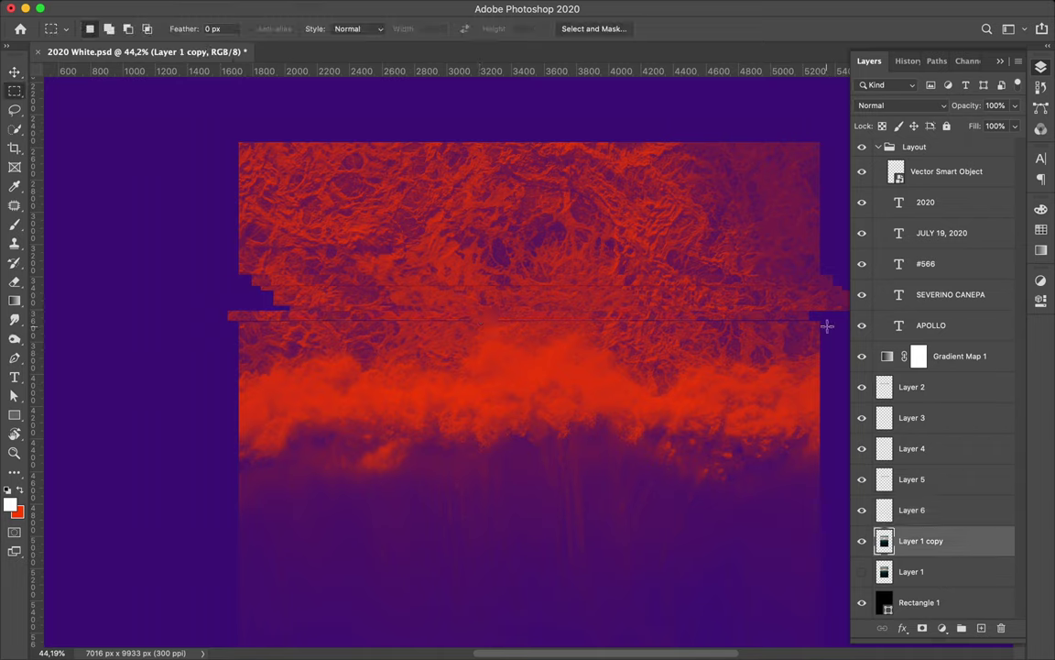
drag(231, 318, 231, 314)
key(ctrl+j)
key(v)
key(Down)
key(Down)
key(Down)
drag(264, 331, 275, 328)
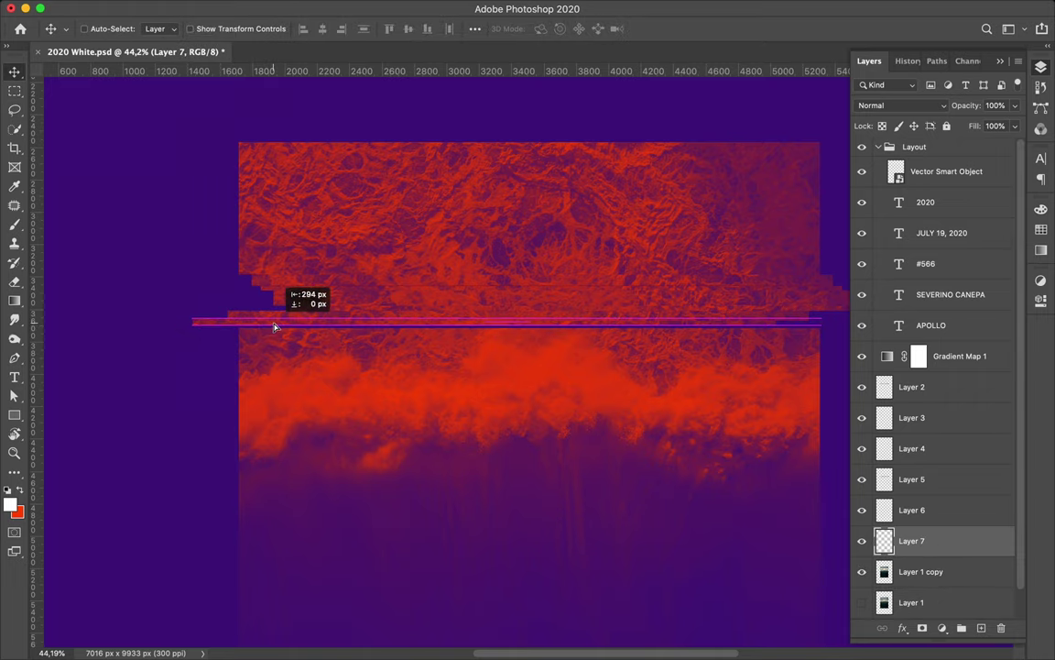
- Copy a strip across the glitch band to Layer 8 and shift it about 280 px left
key(m)
click(1007, 571)
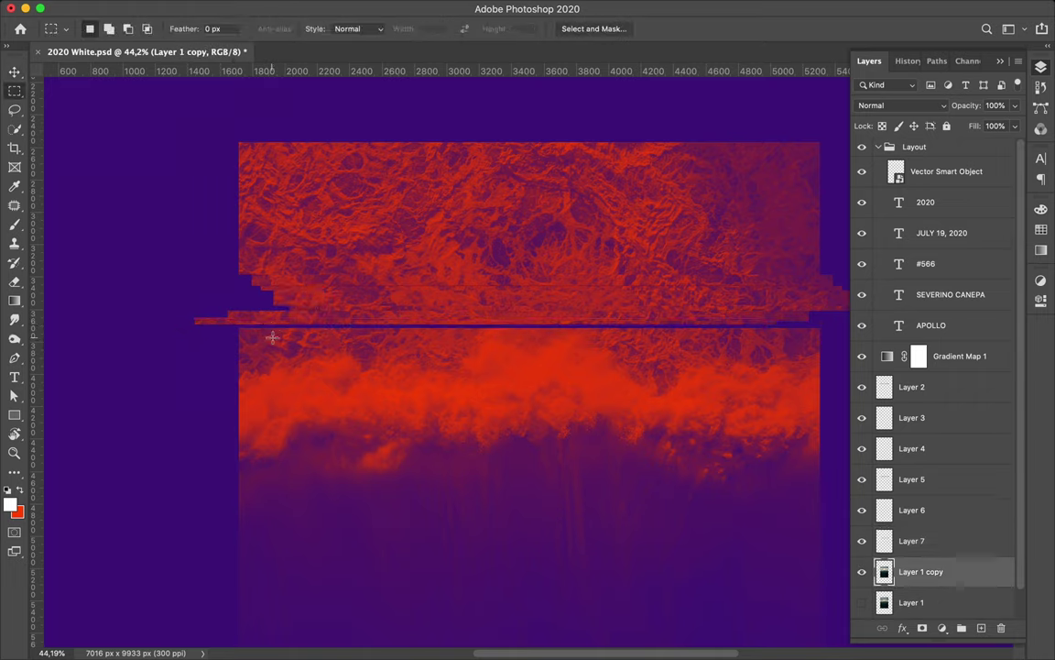
drag(226, 320, 834, 348)
key(ctrl+j)
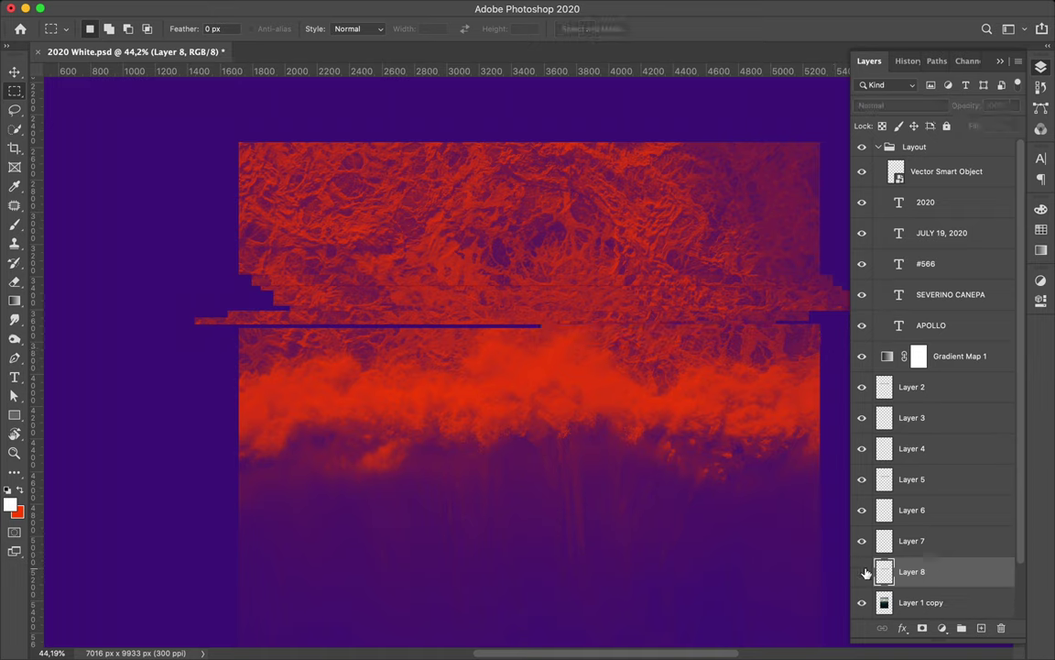
key(v)
drag(594, 344, 518, 344)
- Undo an accidental move of Layer 1 copy and shift the Layer 8 strip further left
key(alt+bracketleft)
drag(656, 388, 662, 409)
key(m)
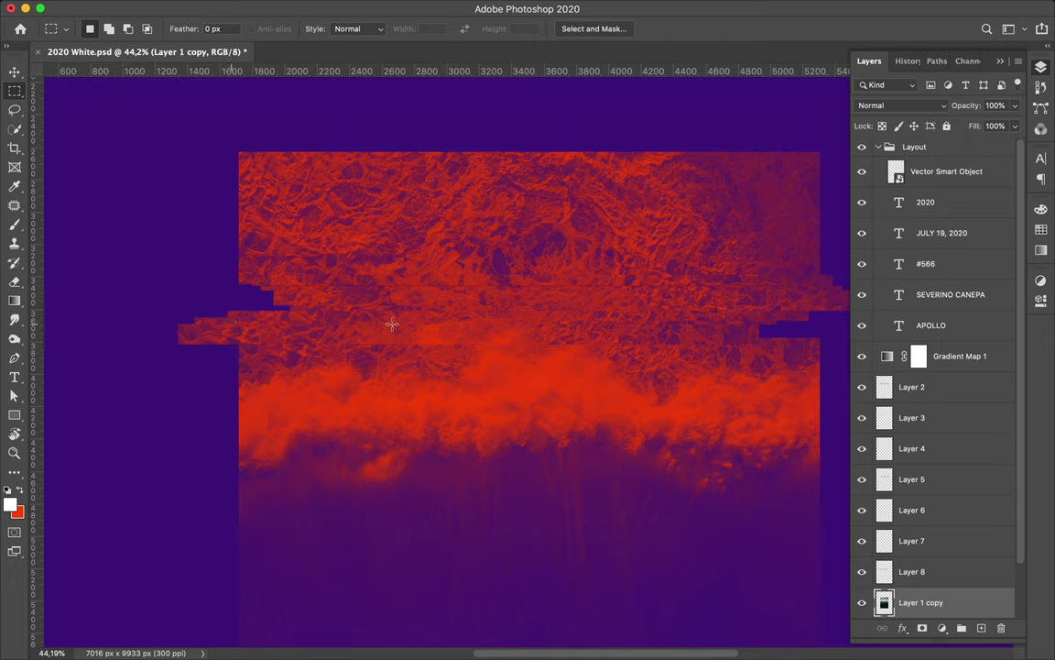
key(ctrl+shift+Up)
key(ctrl+shift+Up)
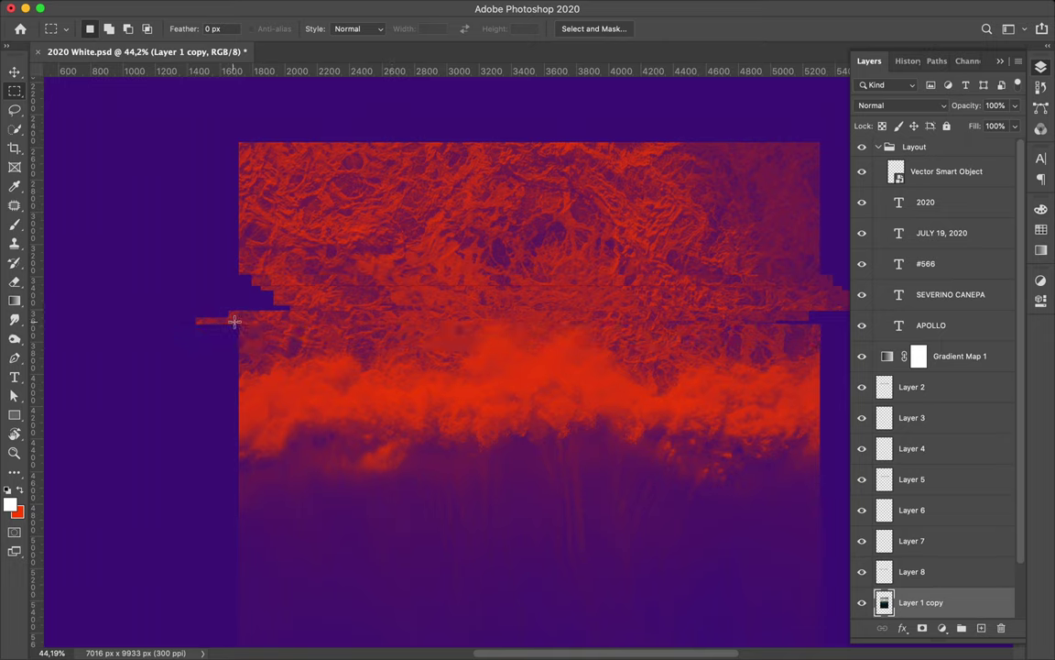
key(ctrl+shift+Up)
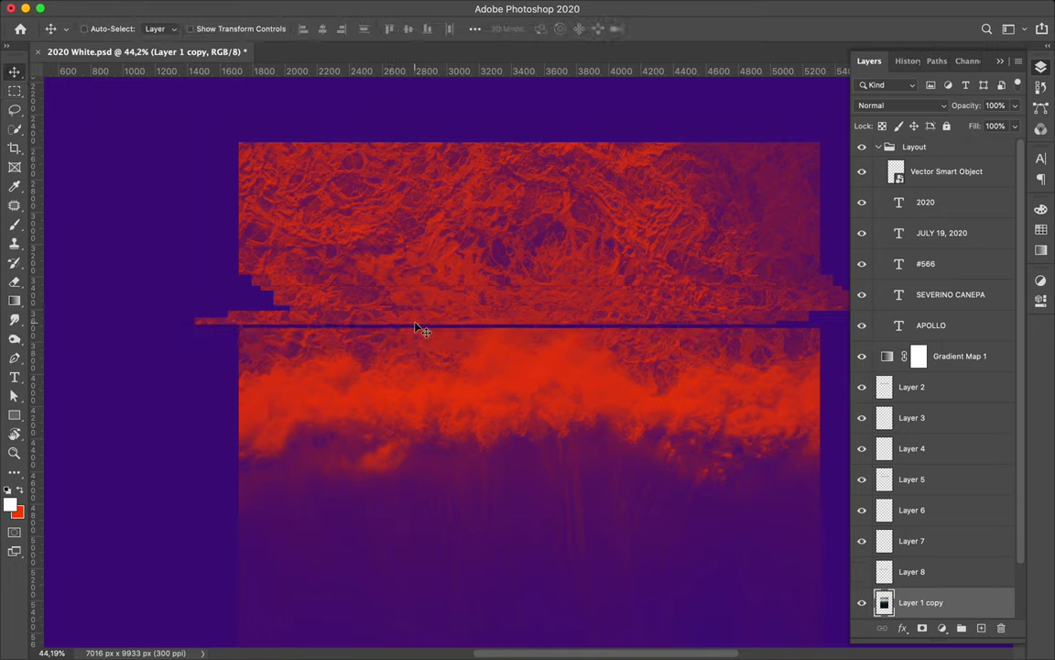
key(shift+Down)
key(alt+bracketright)
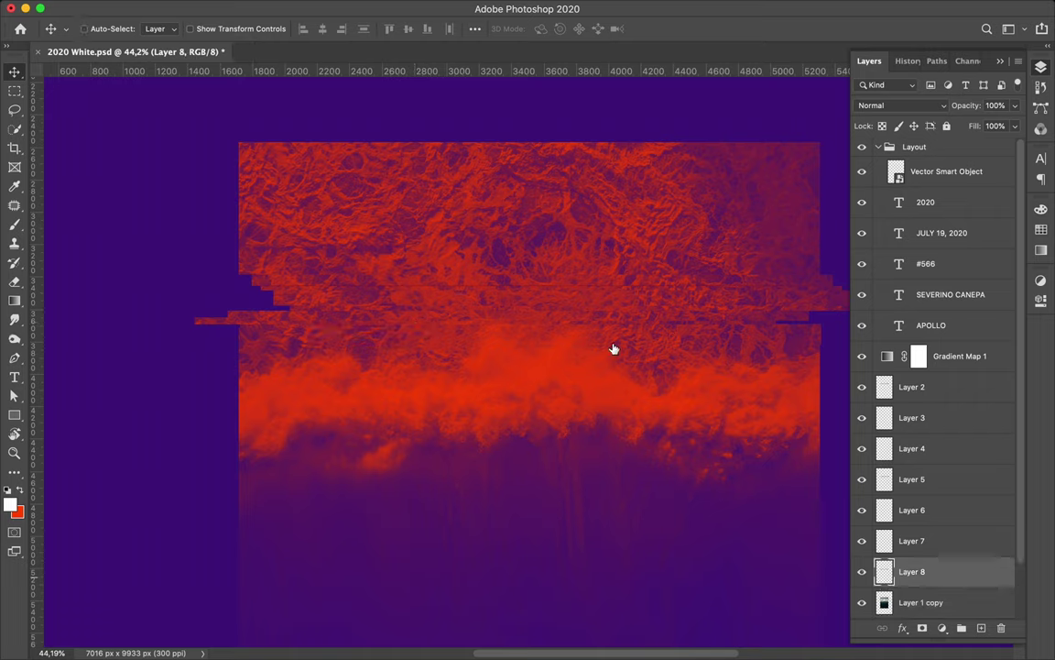
drag(614, 348, 586, 343)
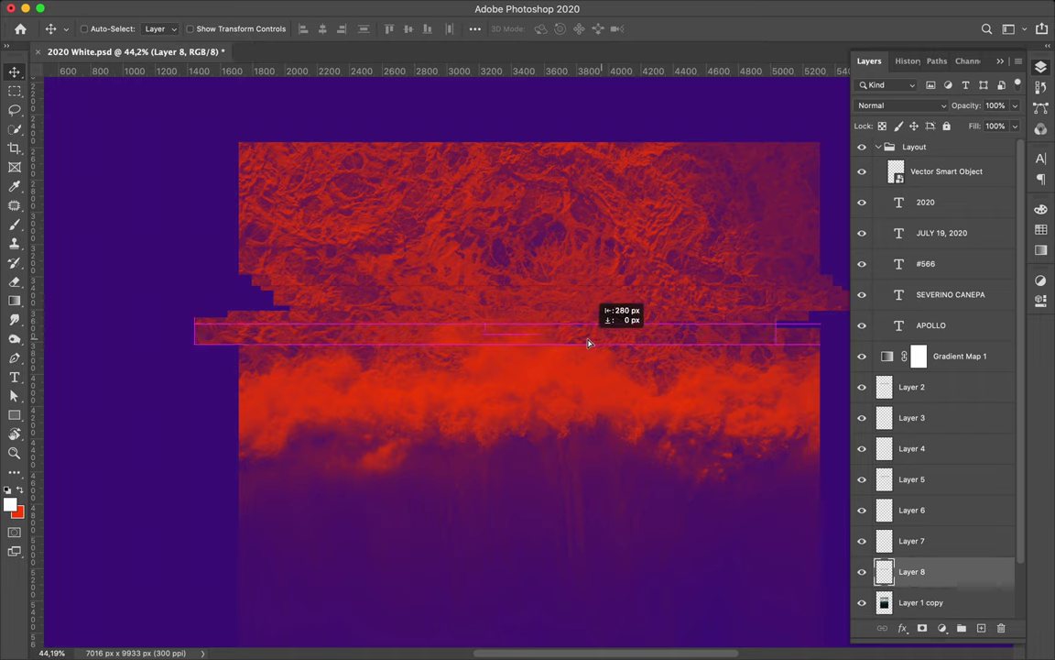
click(907, 602)
key(m)
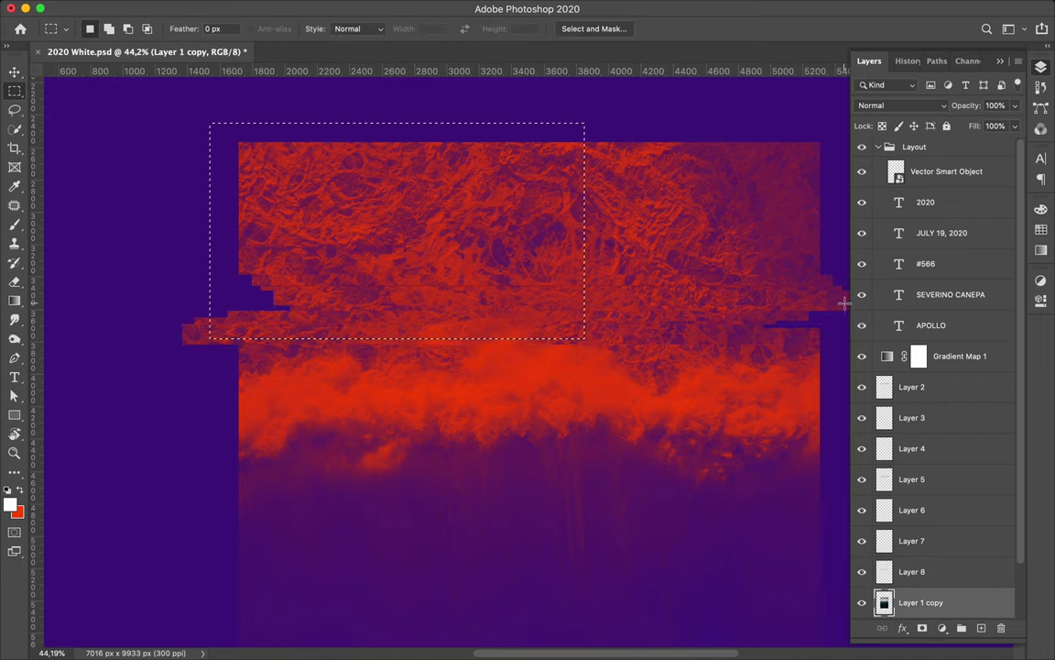
- Clear the upper block of the ocean image and paste a texture layer, shifted up and left
drag(837, 309, 226, 136)
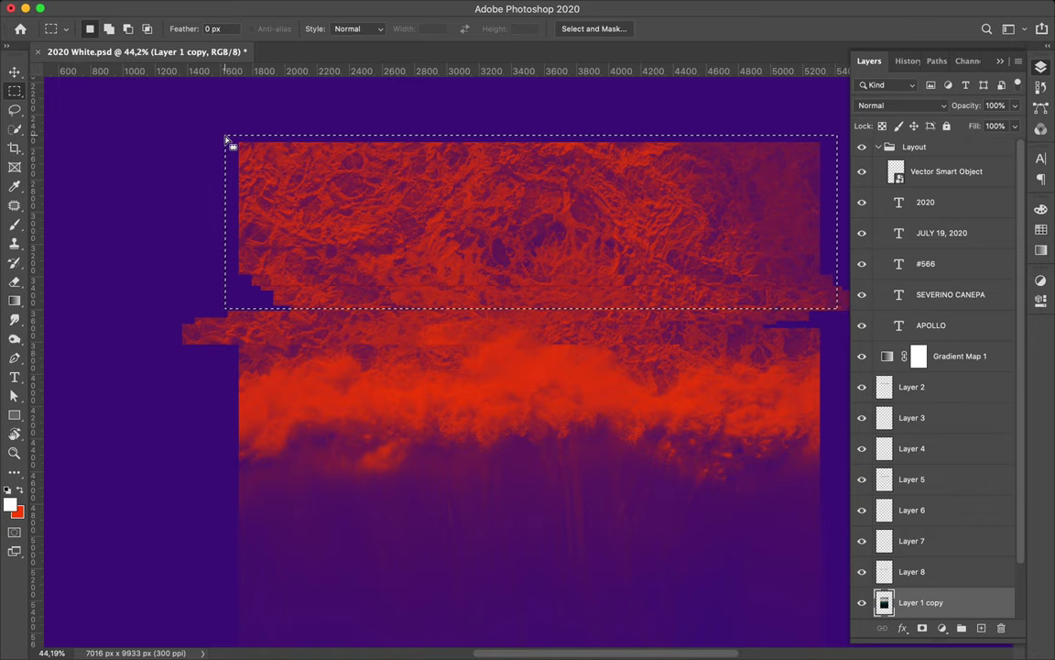
key(Delete)
key(ctrl+v)
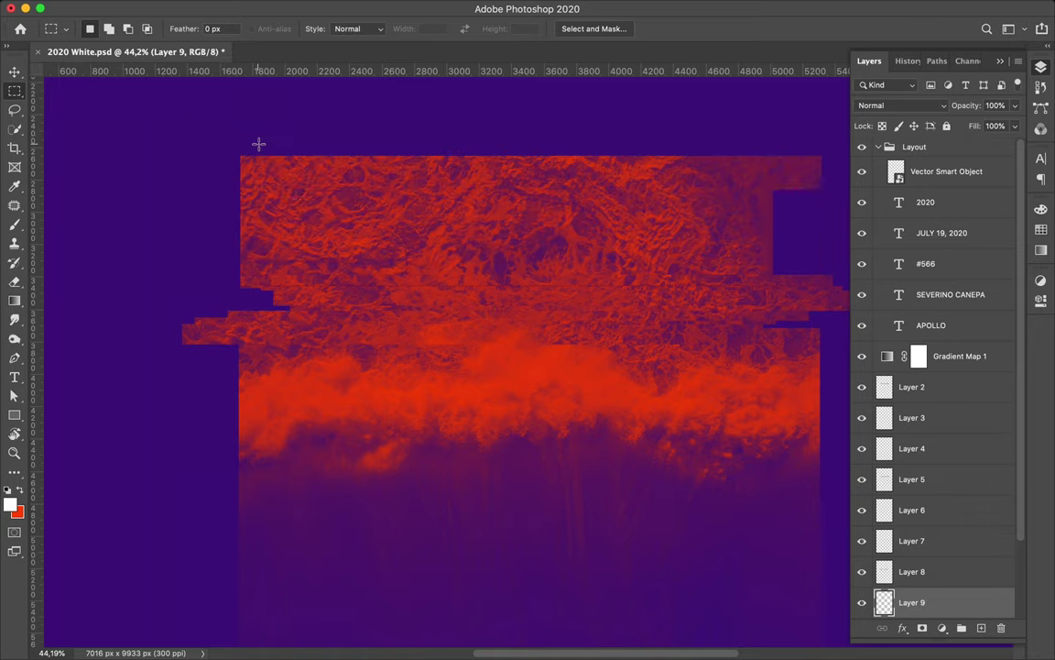
key(v)
drag(275, 189, 256, 177)
- Marquee a wide band across the pasted texture's middle
scroll(429, 286, down, 3)
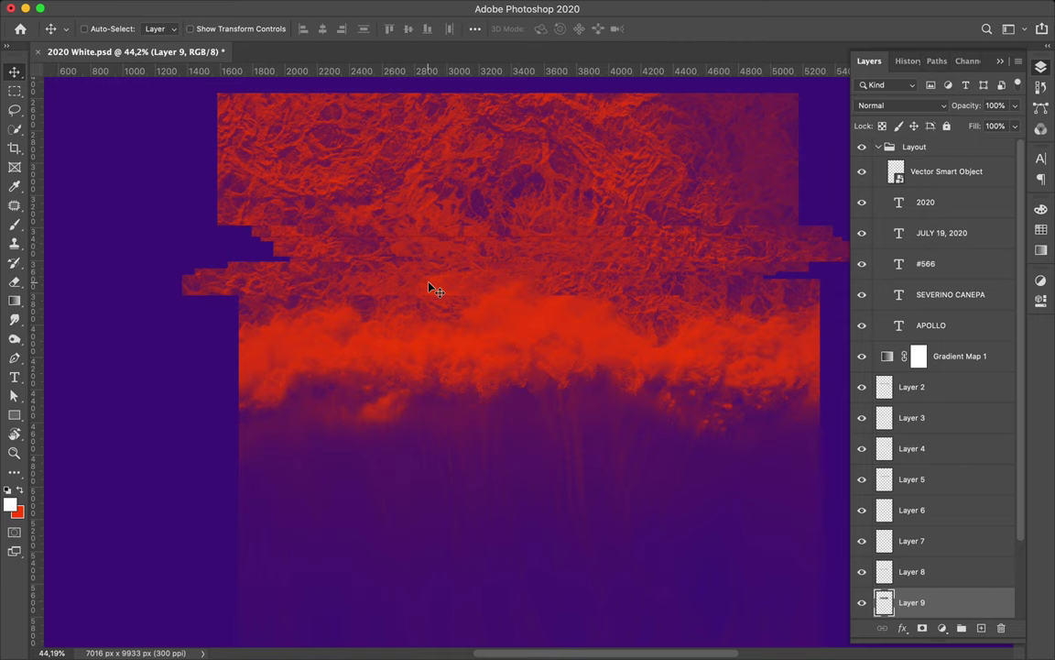
key(m)
drag(211, 243, 818, 295)
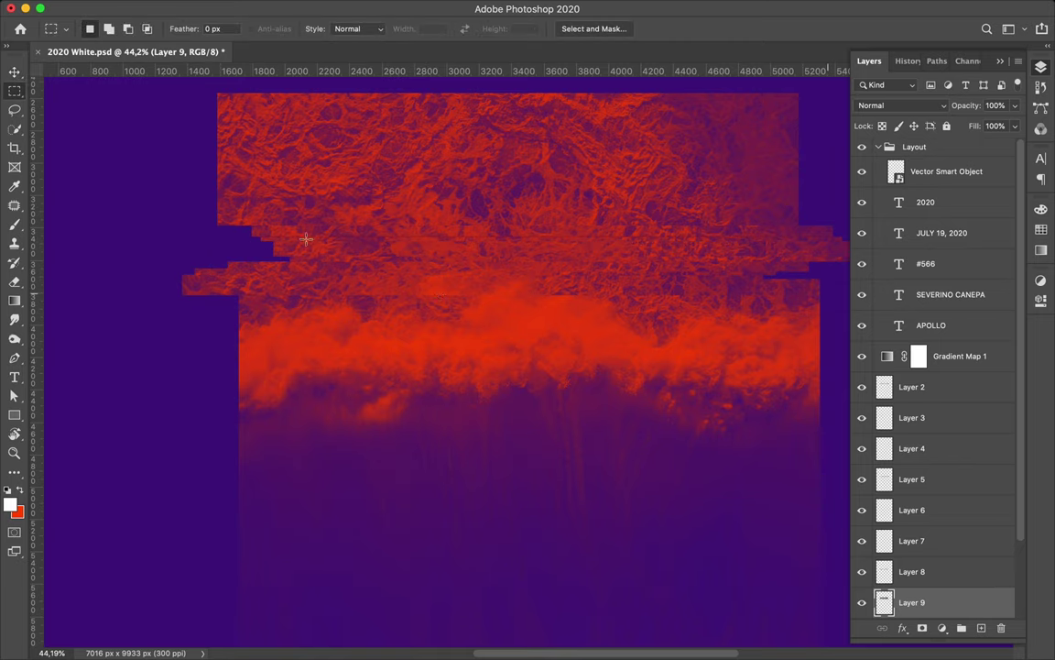
drag(215, 238, 846, 295)
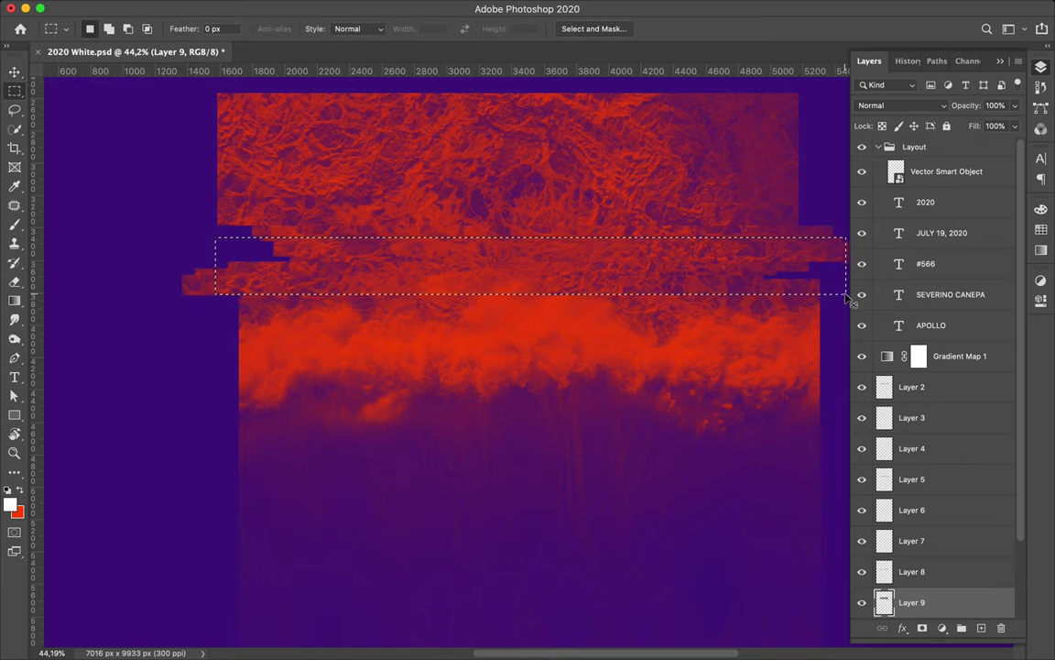
scroll(932, 595, down, 1)
- On Layer 1 copy, lift a thin band above the wave into a new layer and shift it left
key(alt+bracketleft)
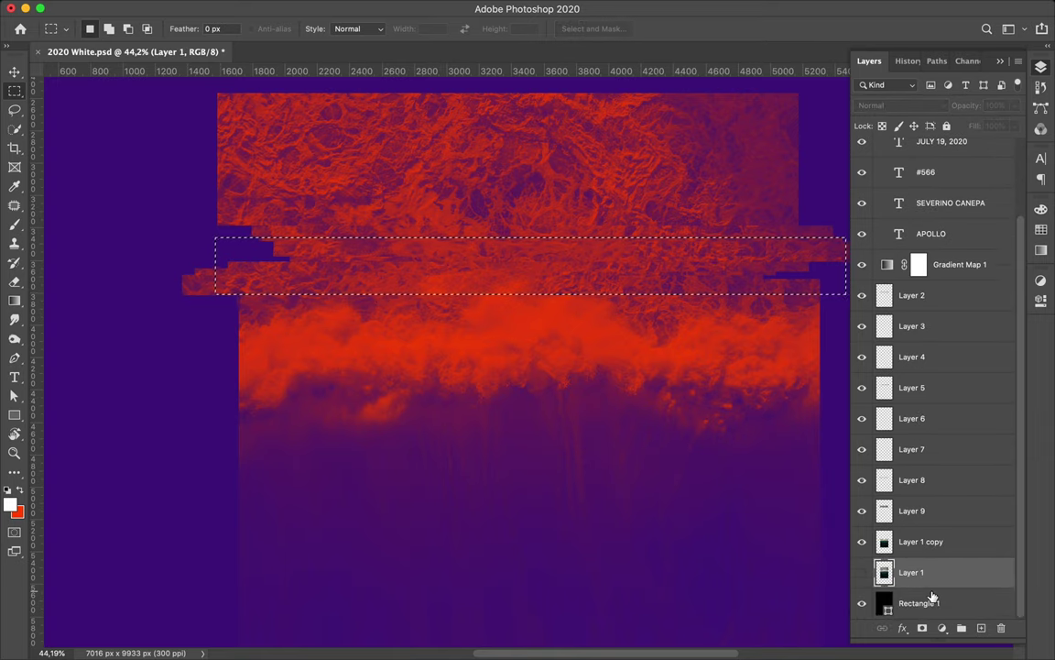
click(947, 549)
key(ctrl+d)
drag(201, 235, 829, 299)
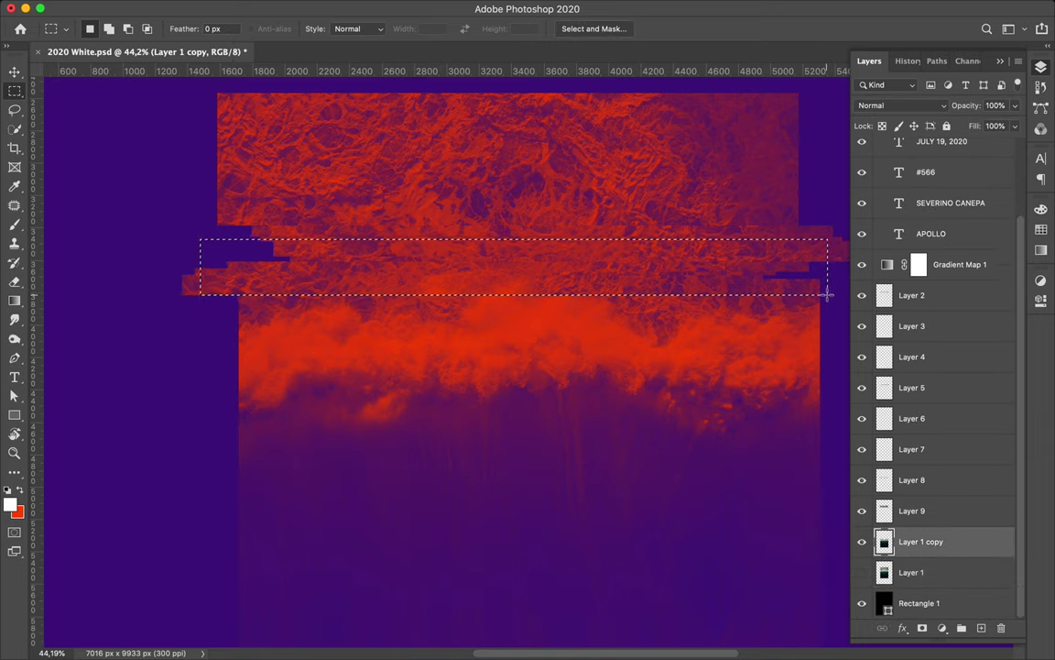
click(220, 282)
drag(220, 282, 836, 305)
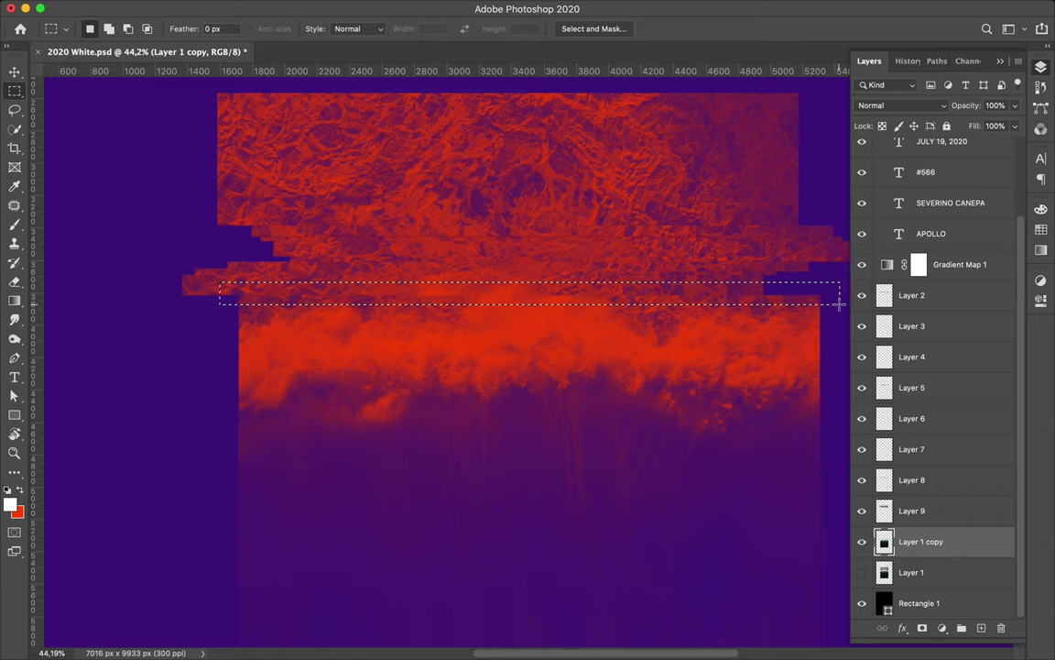
key(Delete)
key(ctrl+d)
key(ctrl+j)
key(v)
drag(744, 305, 631, 306)
- Copy a very thin strip along the wave top to Layer 11 and offset it sideways
key(m)
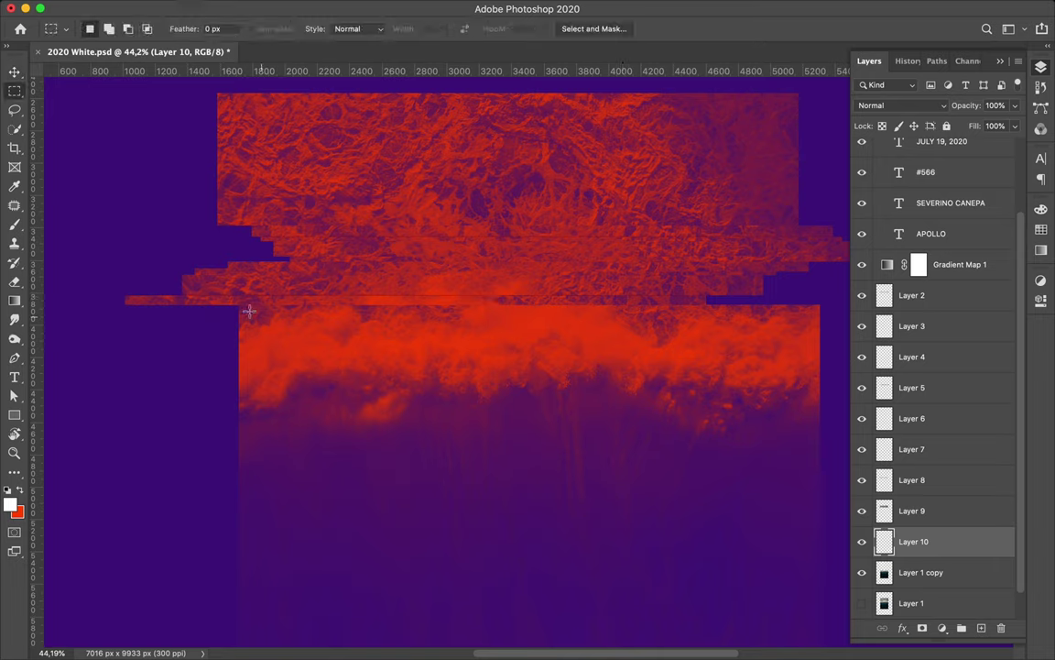
drag(229, 300, 825, 308)
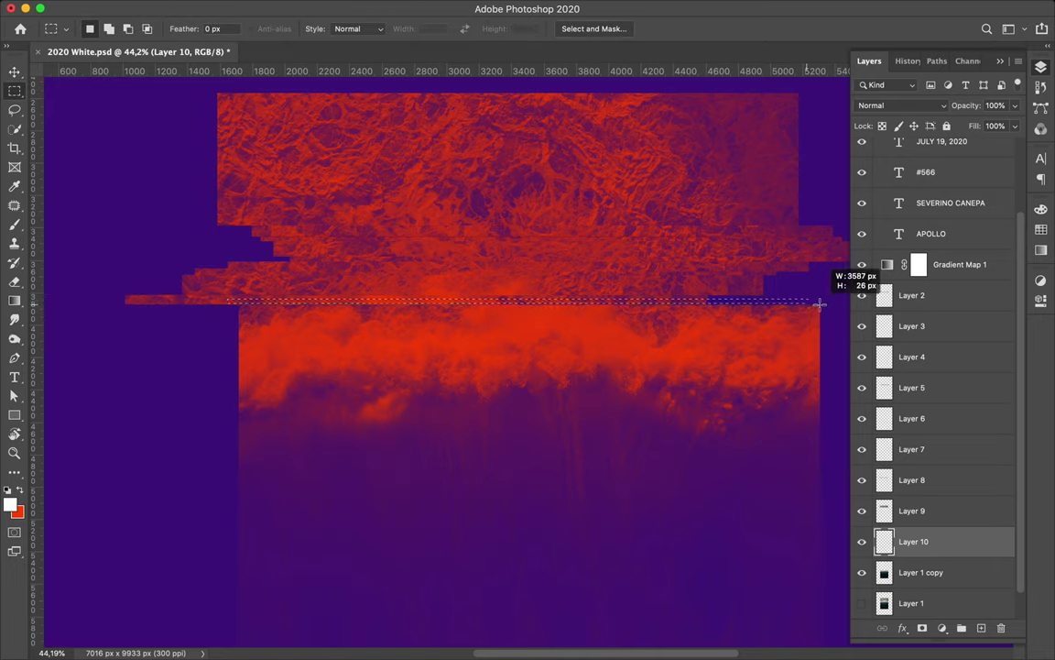
key(alt+bracketleft)
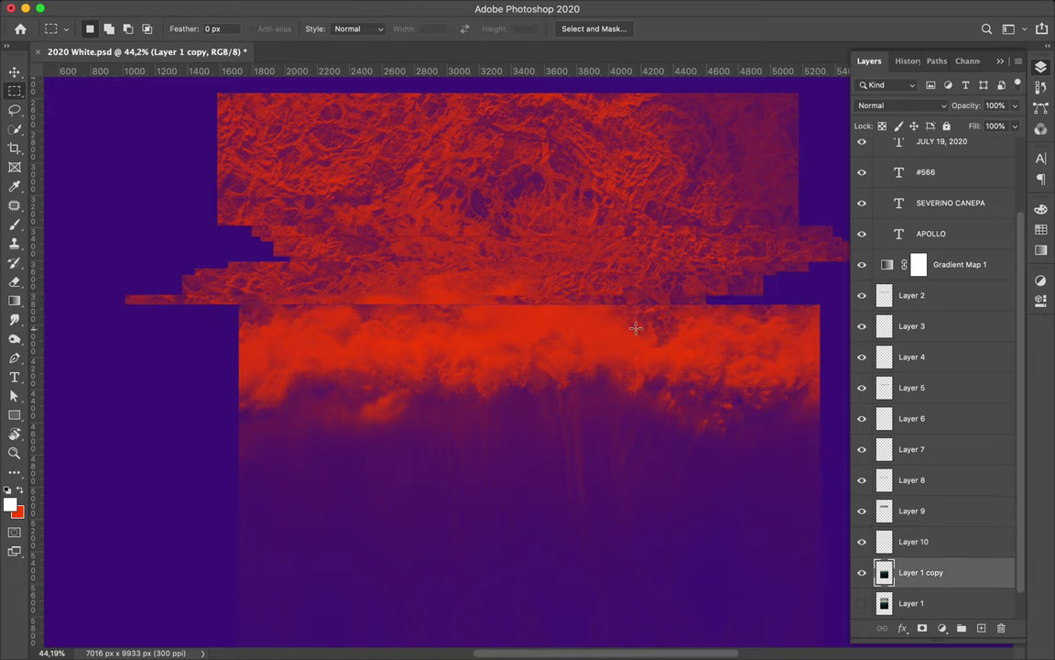
key(ctrl+j)
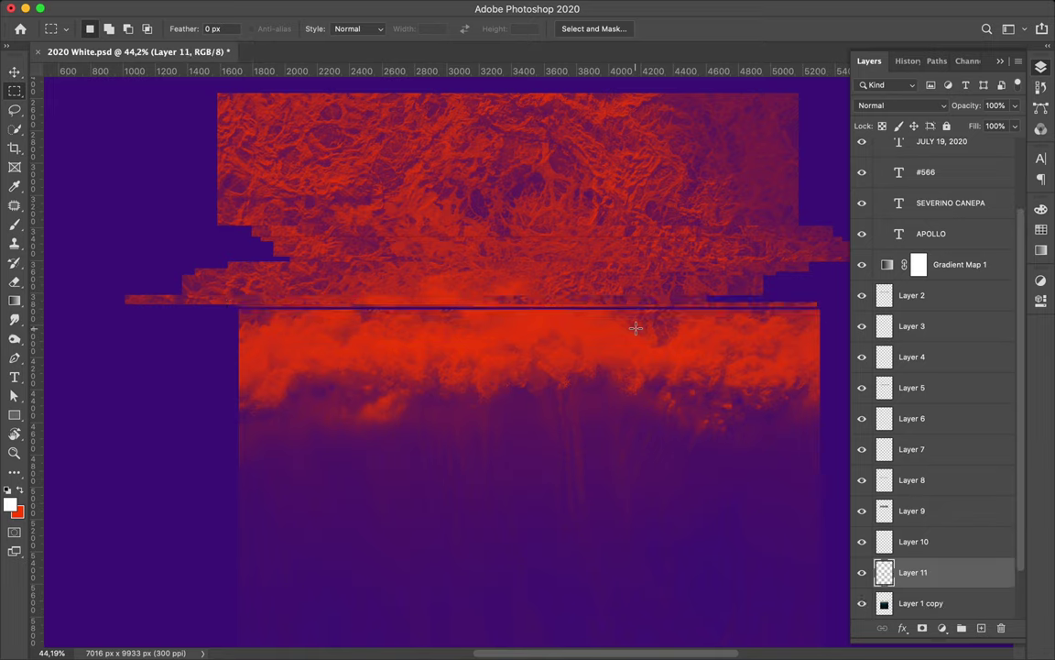
key(v)
drag(586, 316, 574, 315)
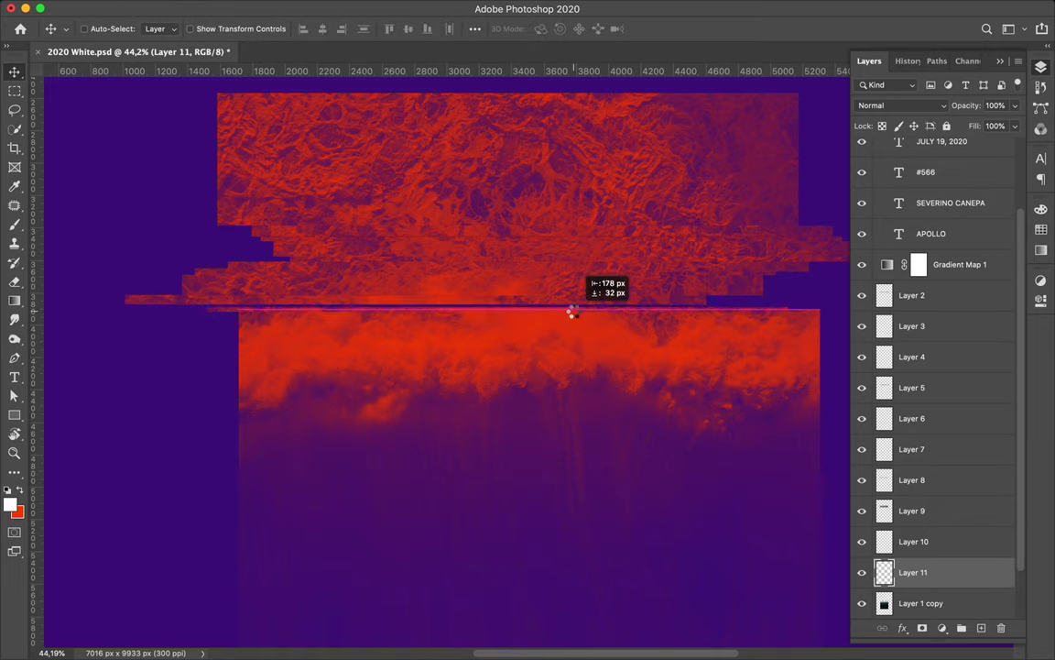
drag(574, 315, 572, 316)
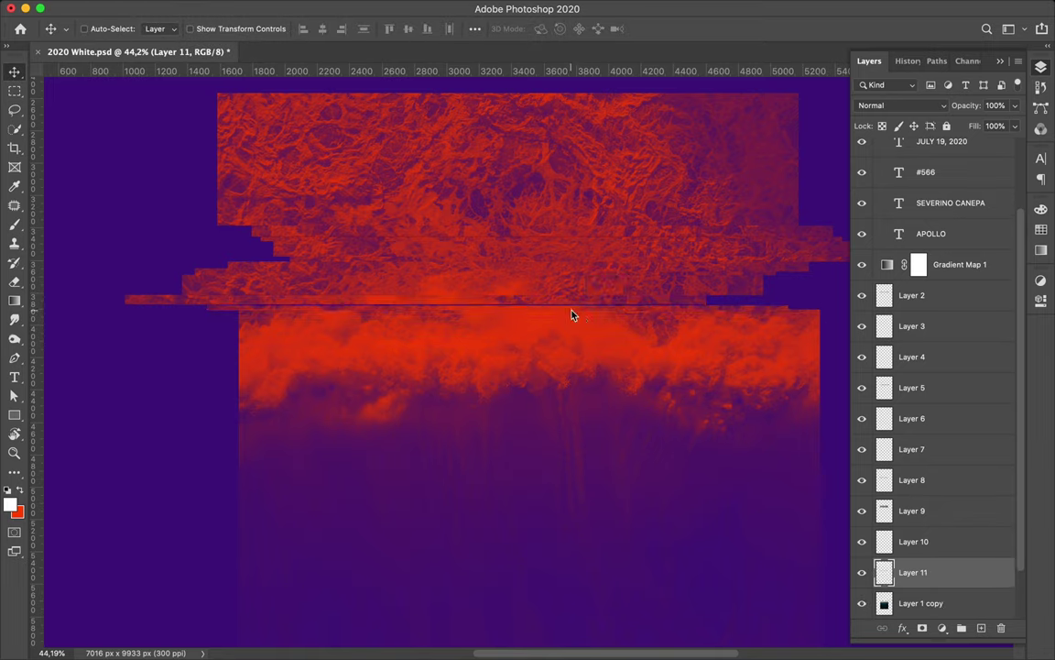
- Copy another thin band of the wave top to Layer 12 and shift it slightly sideways
key(m)
drag(227, 301, 833, 313)
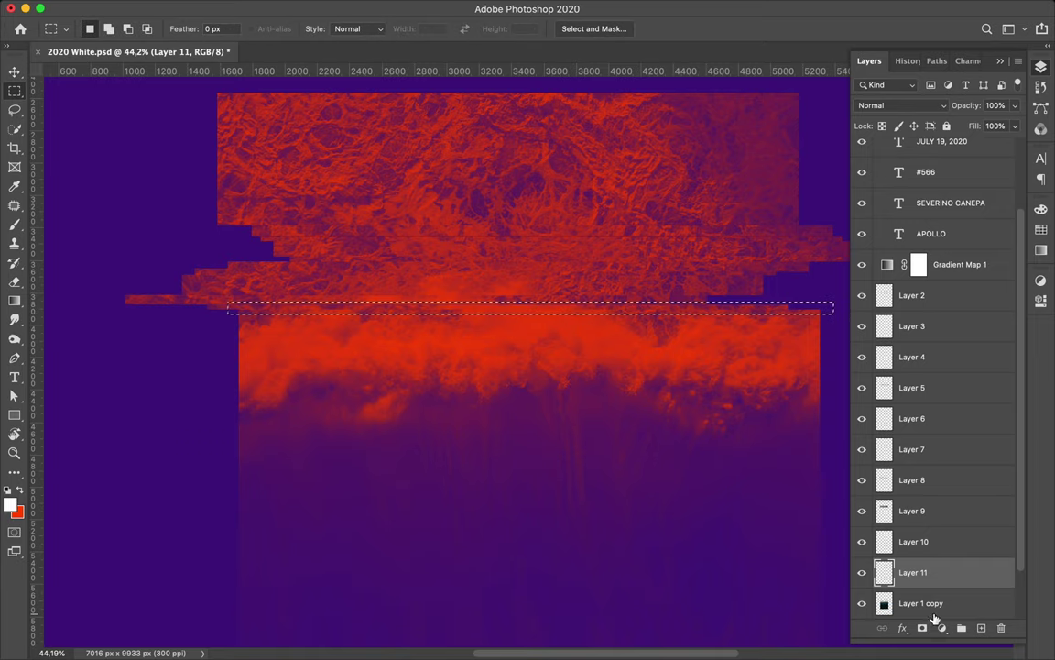
click(933, 612)
key(ctrl+j)
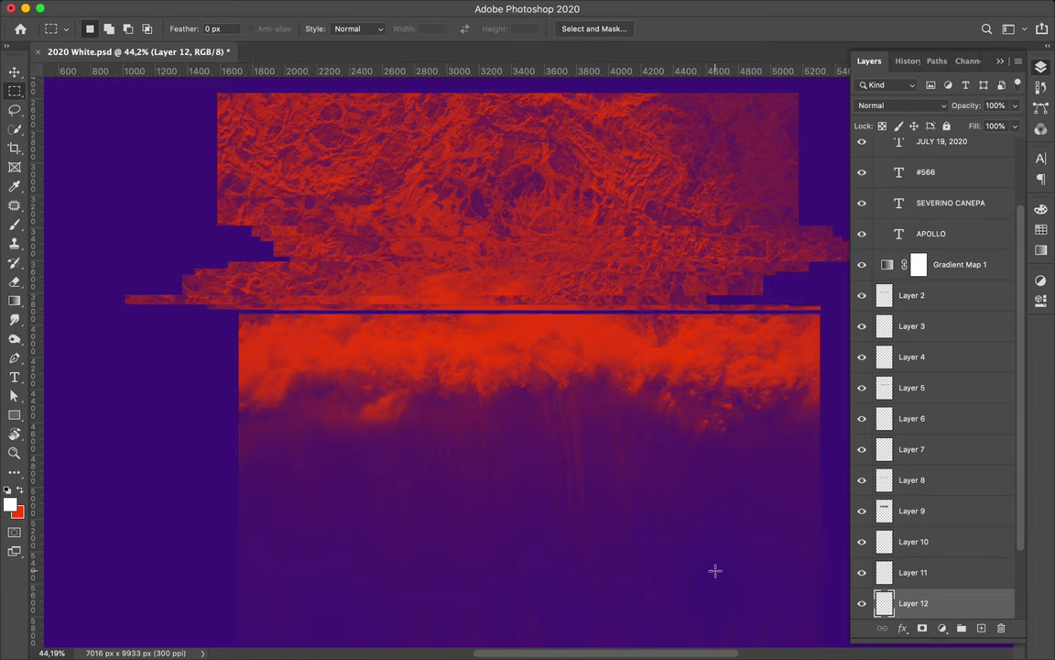
key(v)
drag(610, 312, 630, 308)
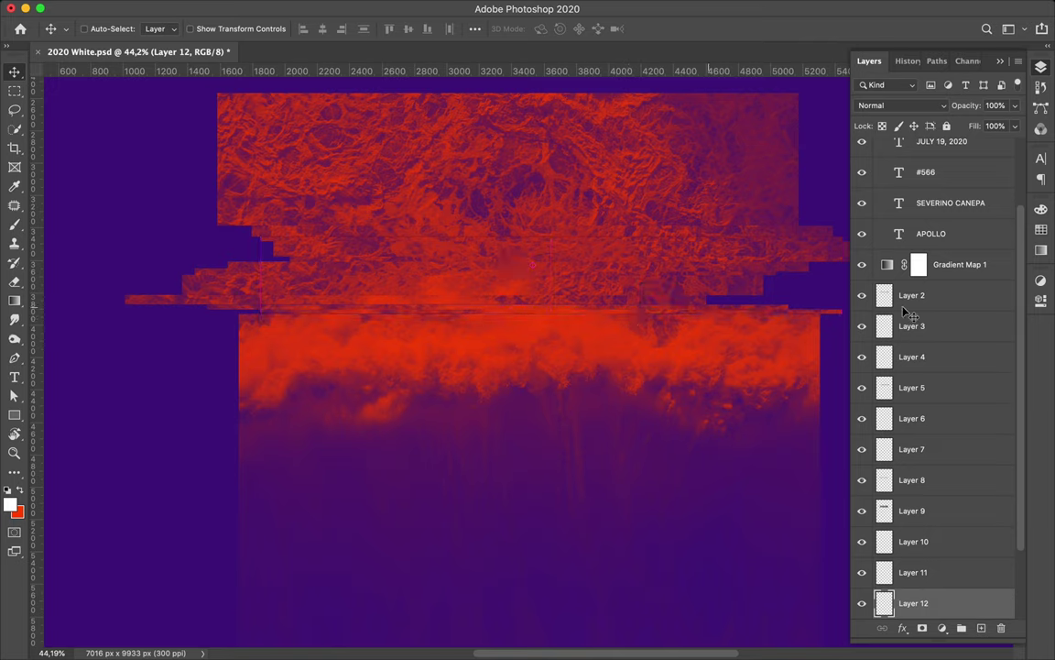
- Select all the strip layers from Layer 2 through Layer 12
scroll(938, 306, down, 3)
click(953, 275)
shift+click(938, 523)
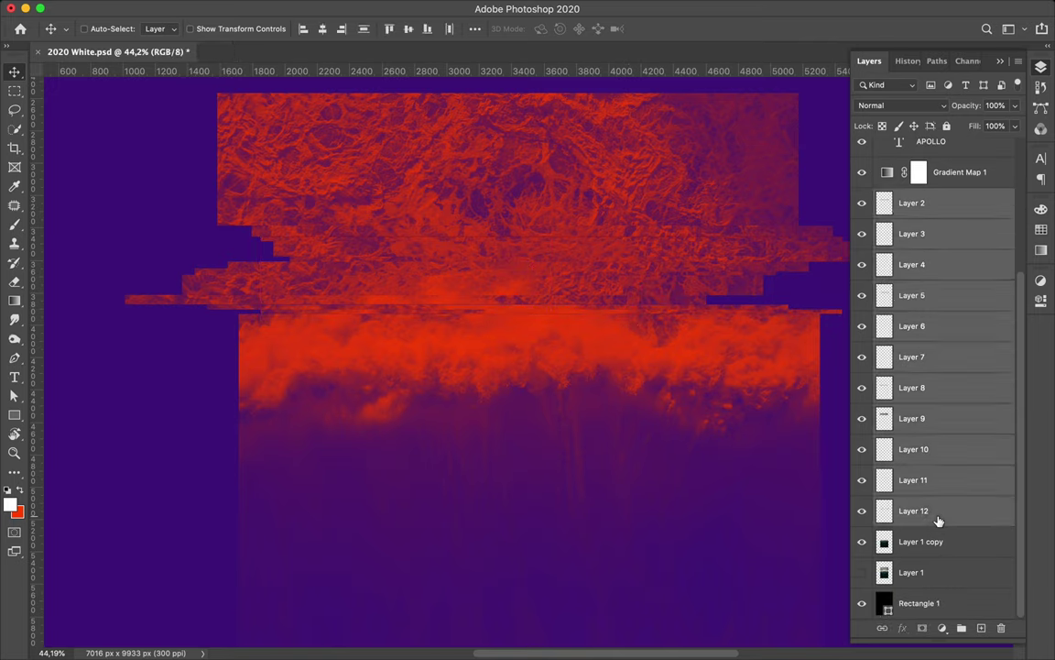
- Group the strip layers into Group 1, add an offset Layer 13 strip at the wave's top edge, and save
key(ctrl+g)
ctrl+click(458, 392)
key(m)
drag(232, 304, 847, 322)
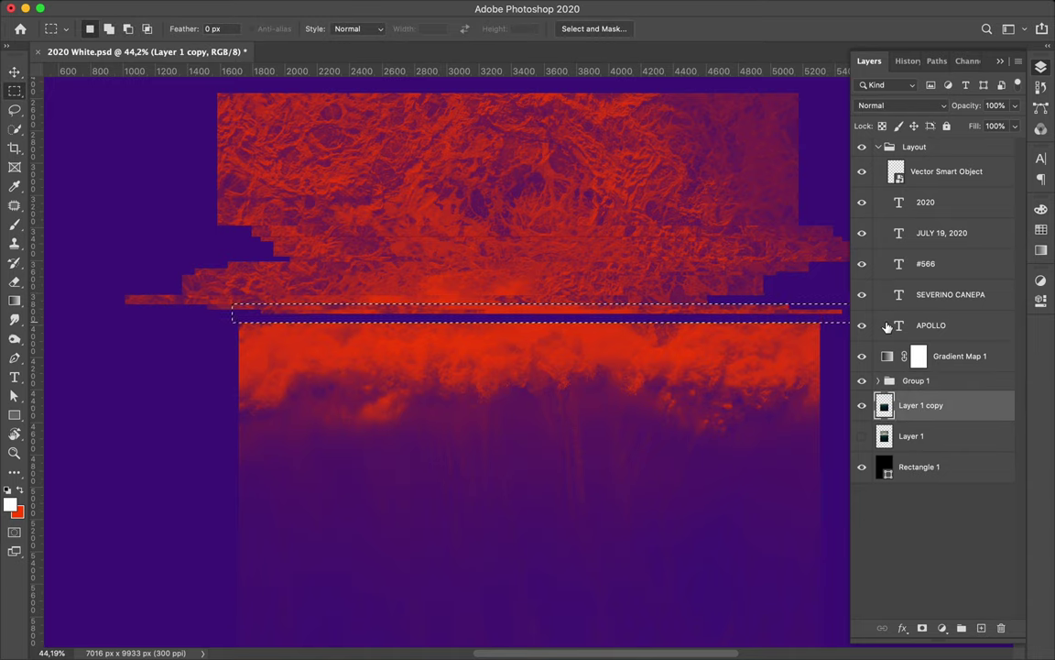
key(ctrl+j)
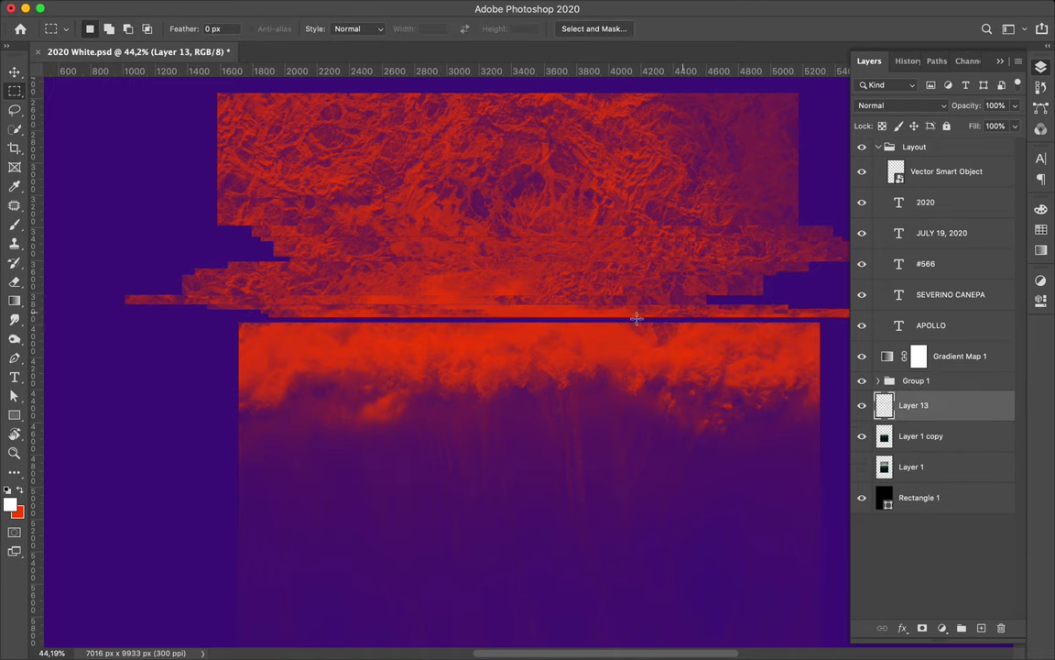
key(v)
drag(643, 326, 644, 327)
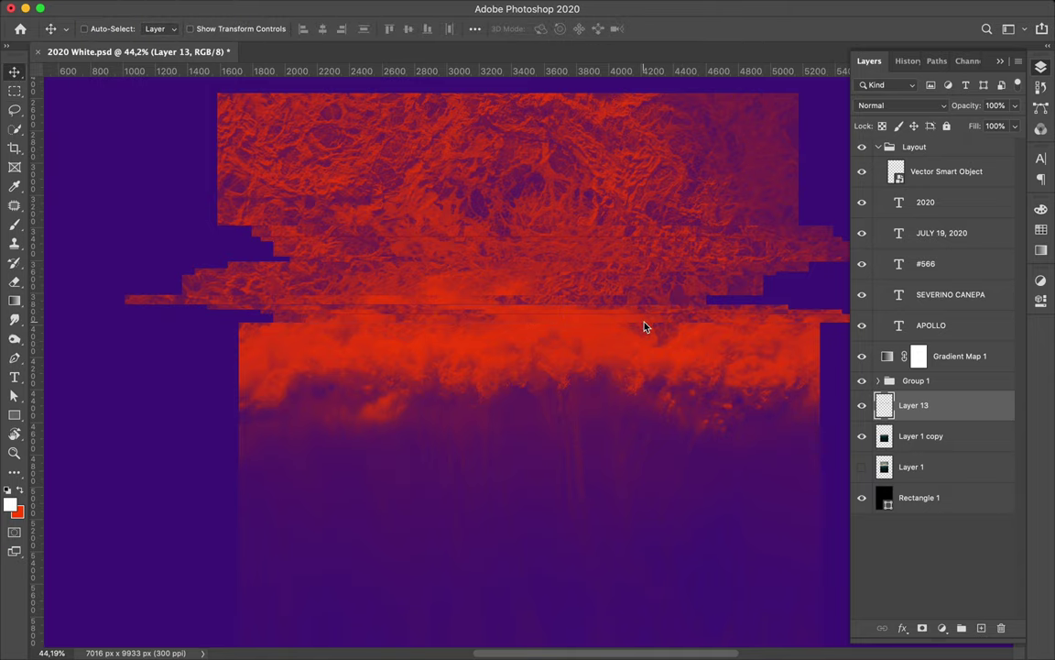
key(ctrl+s)
- Copy a thin band from Layer 1 copy into Layer 14 and shift it sideways
key(ctrl+0)
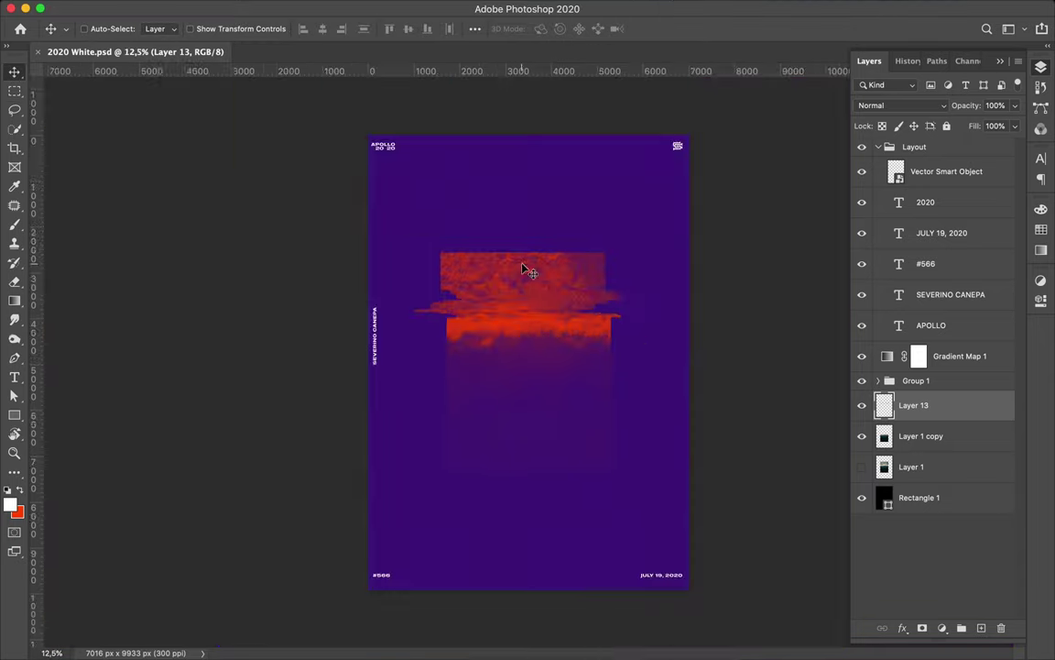
scroll(468, 238, up, 5)
ctrl+click(521, 297)
key(m)
drag(220, 174, 840, 163)
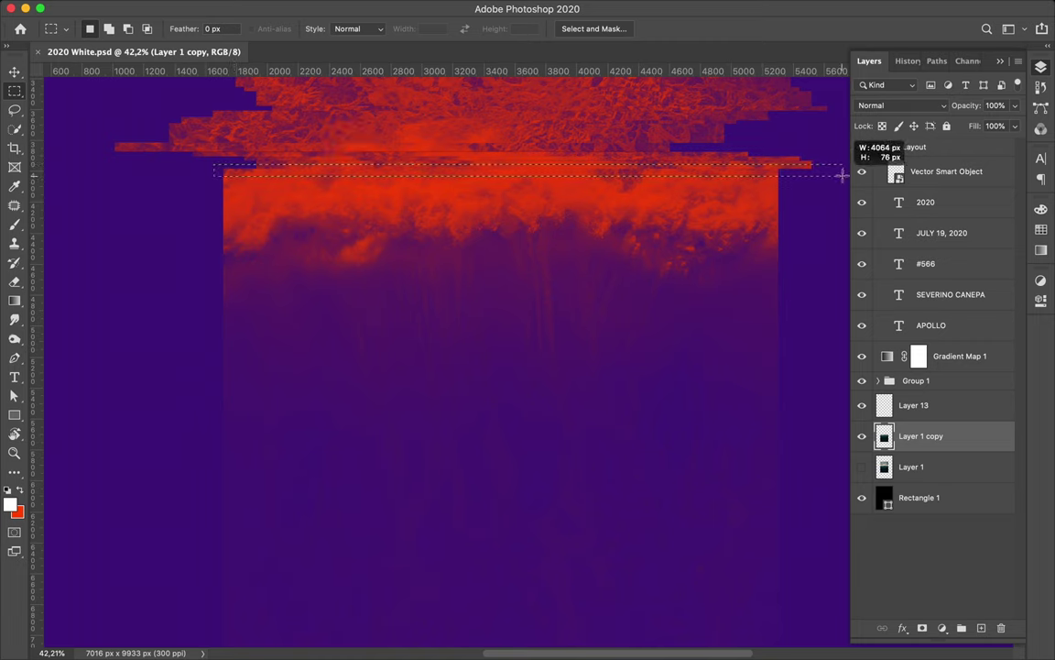
key(ctrl+j)
key(v)
drag(688, 160, 700, 173)
- Copy another thin band into Layer 15 and shift it to the right
ctrl+click(382, 283)
key(m)
drag(209, 169, 814, 180)
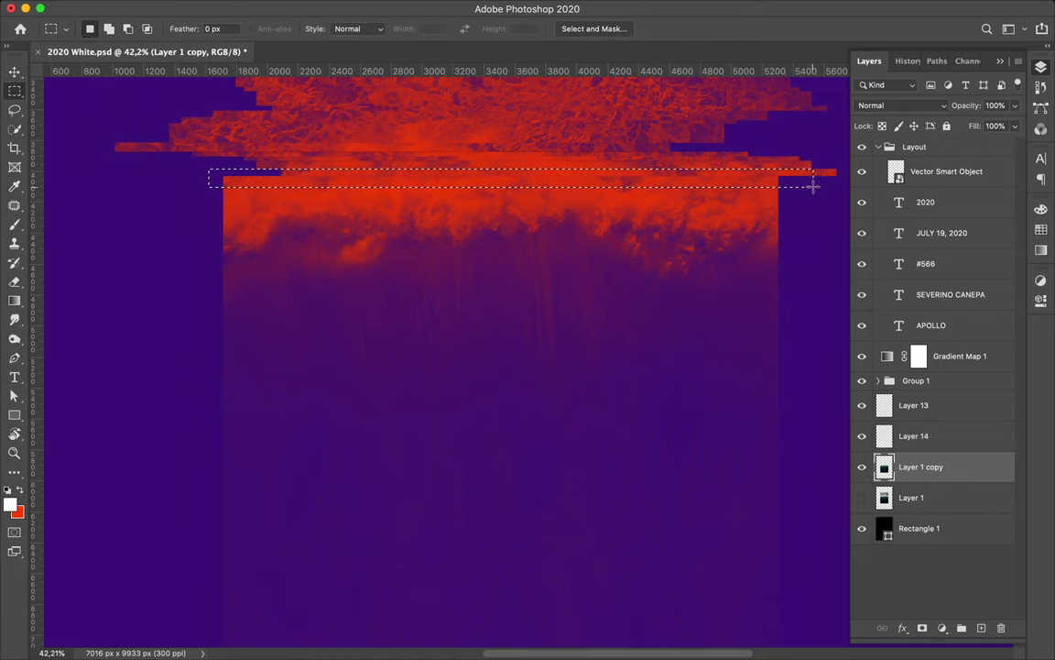
key(ctrl+j)
key(v)
drag(734, 185, 772, 189)
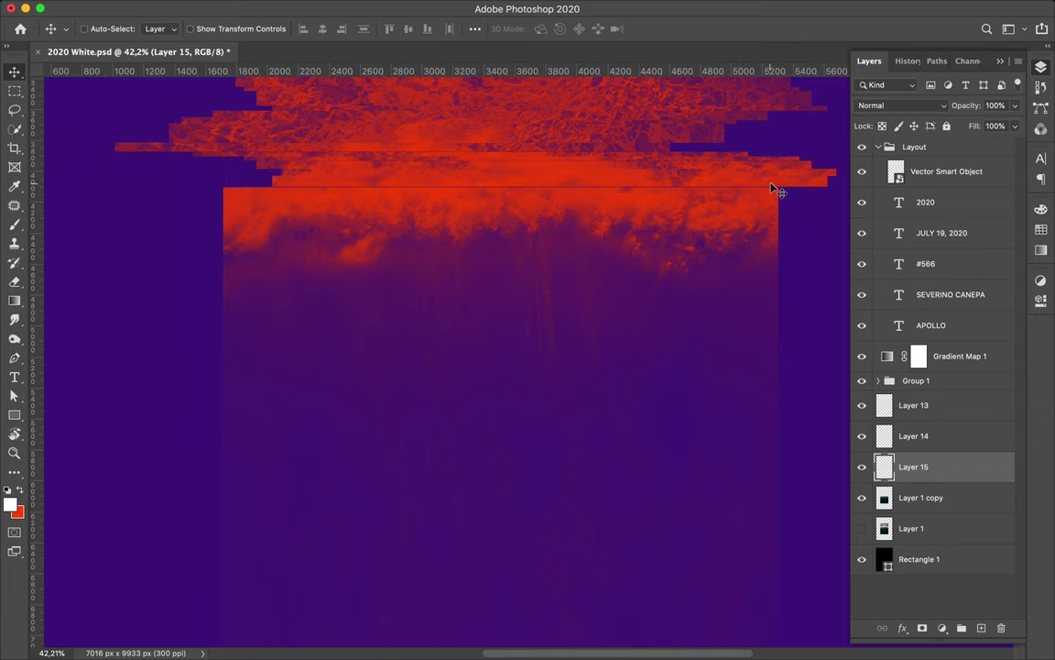
- Copy a band from Layer 1 into Layer 16, shift it sideways, and expand the strip group
key(m)
drag(220, 178, 778, 189)
key(alt+bracketleft)
key(alt+bracketleft)
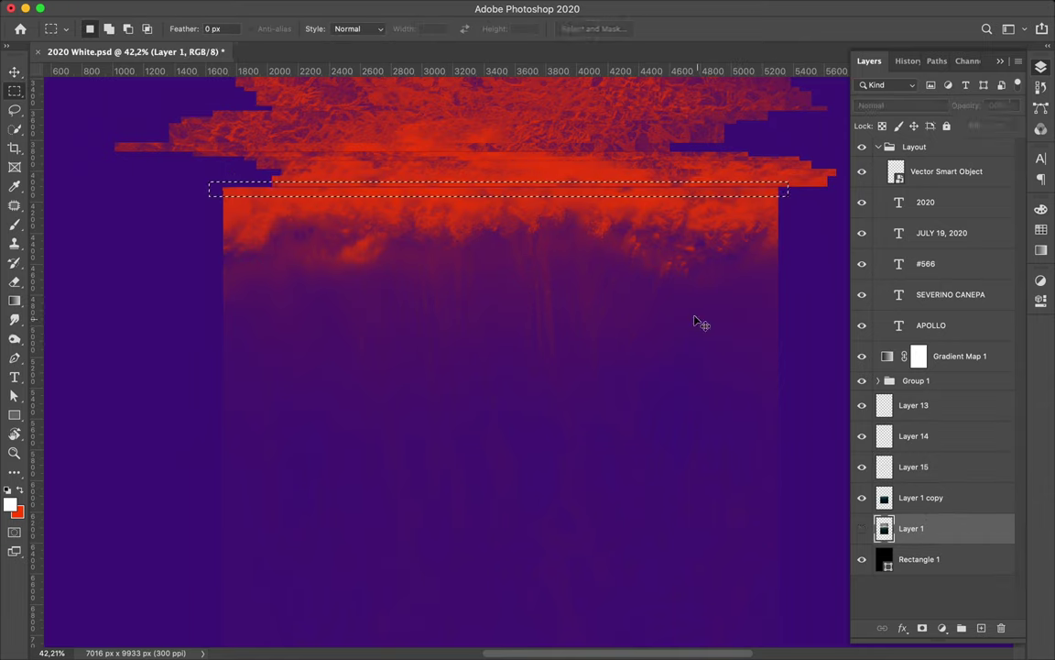
key(ctrl+j)
key(v)
drag(676, 276, 354, 200)
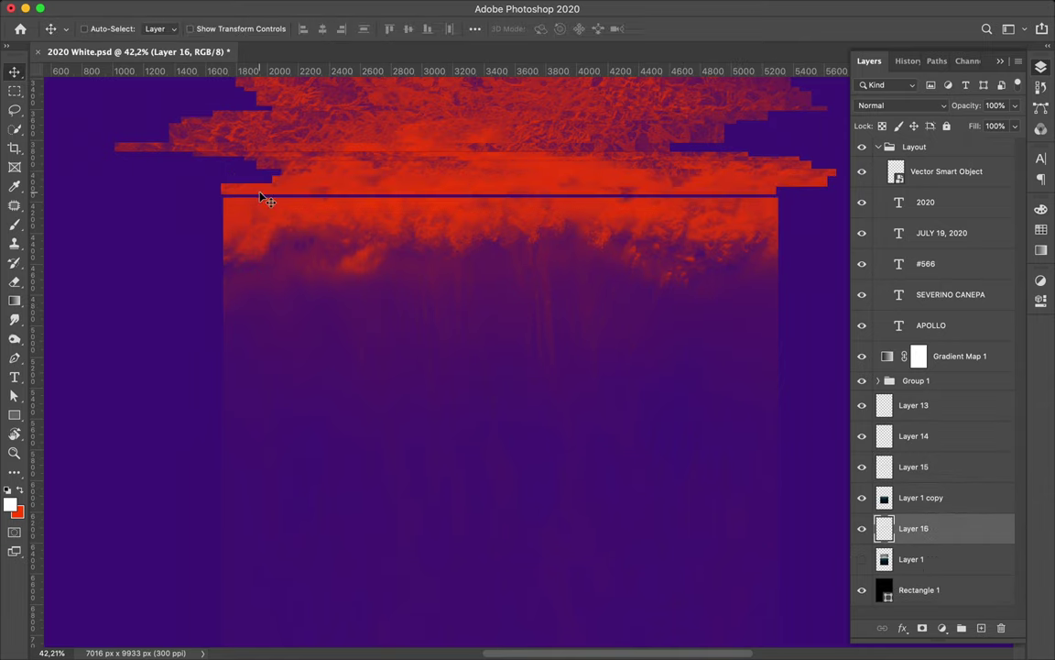
scroll(360, 224, down, 5)
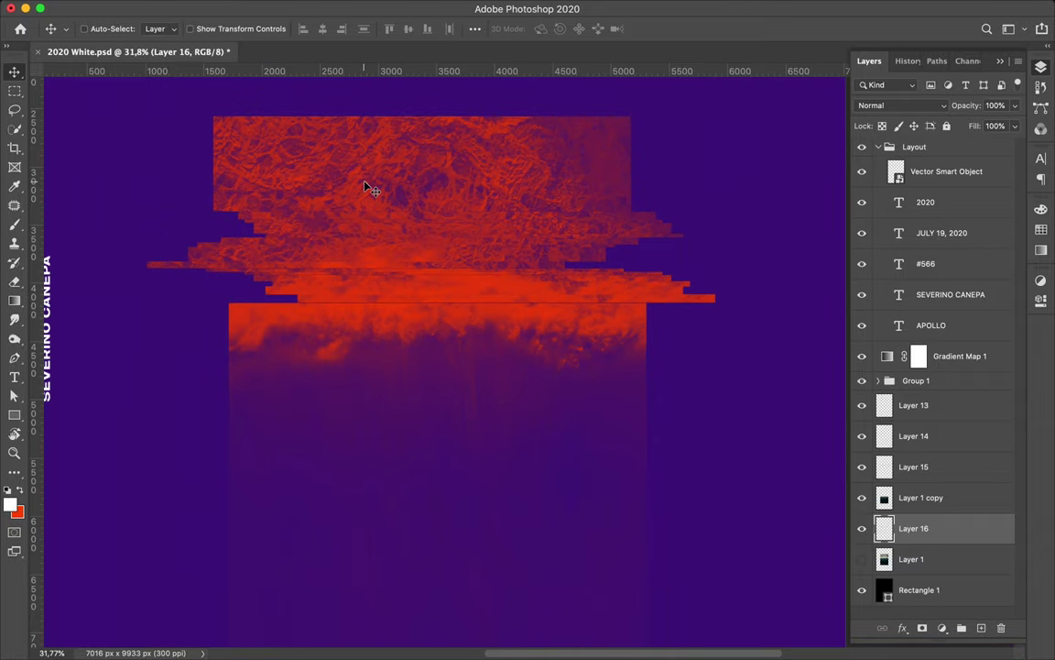
click(224, 278)
- Select Layers 3 and 4 inside Group 1 and nudge them slightly left
click(325, 238)
shift+click(322, 240)
drag(321, 240, 313, 239)
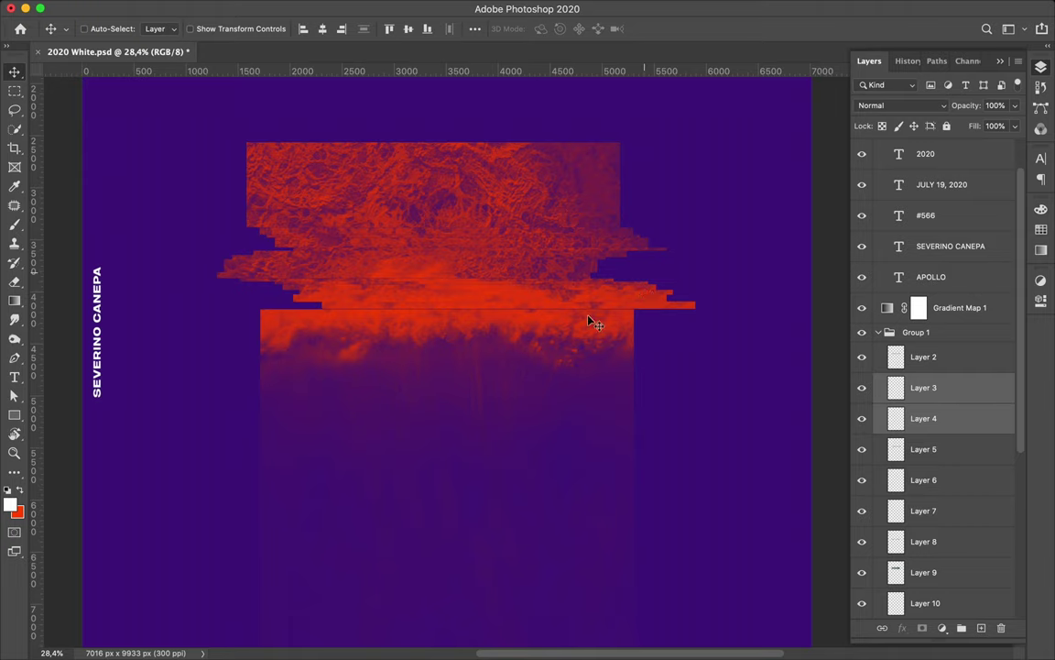
scroll(527, 289, up, 3)
scroll(499, 306, up, 3)
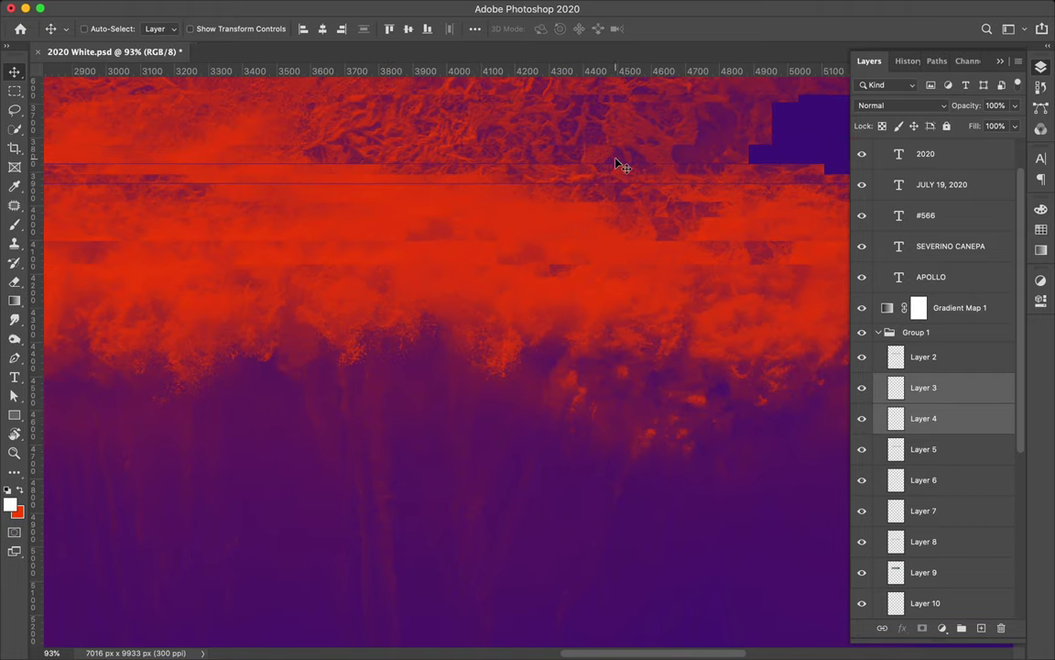
scroll(617, 165, down, 8)
scroll(527, 354, up, 3)
- Select Layer 15, zoom back out, and save the poster
super+click(632, 313)
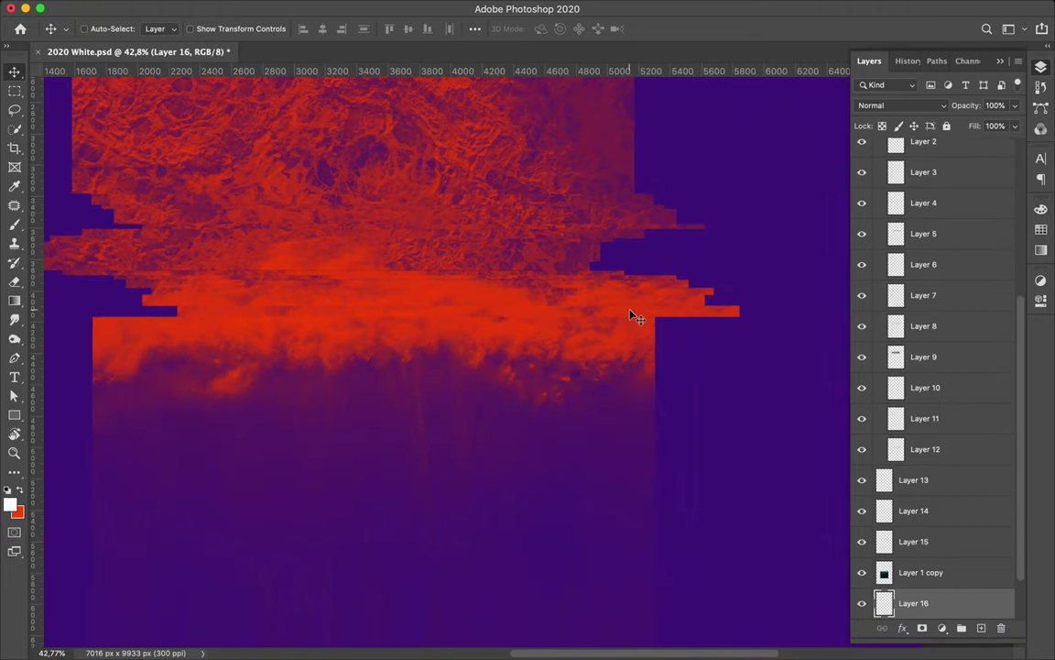
super+click(679, 306)
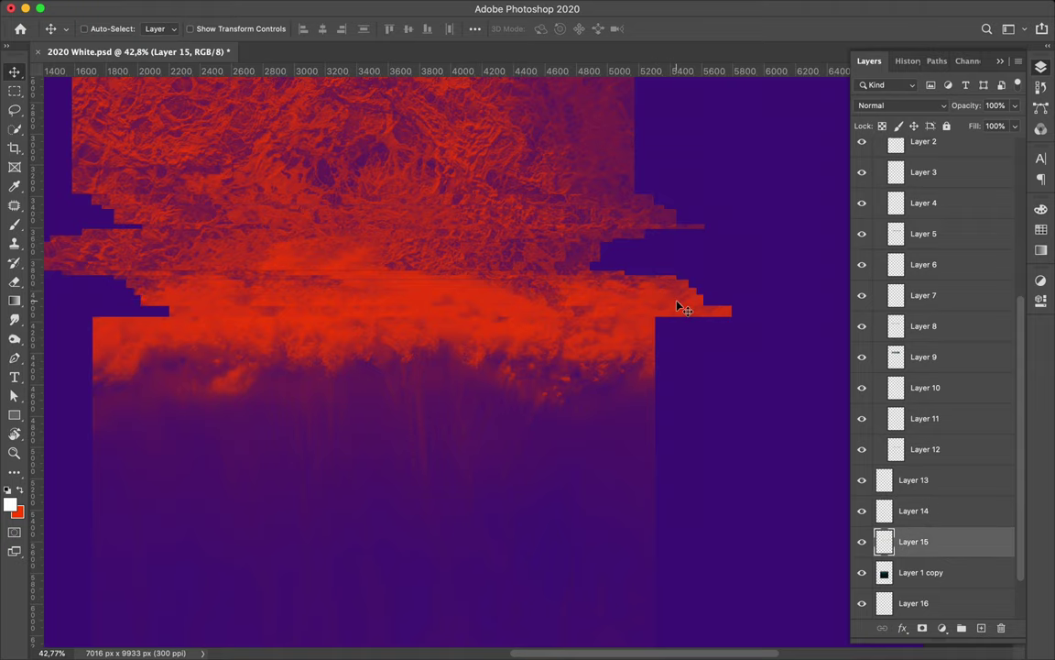
scroll(486, 352, down, 1)
scroll(485, 351, down, 2)
key(super+s)
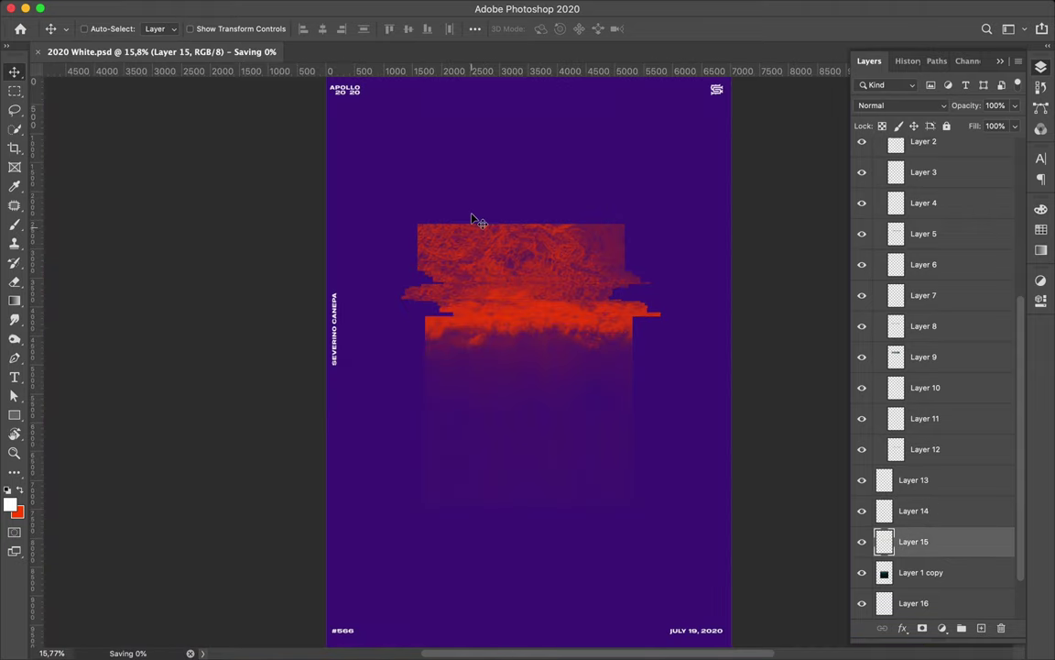
- Add white ORANGE text above the ocean image and scale it up to about 357%
key(t)
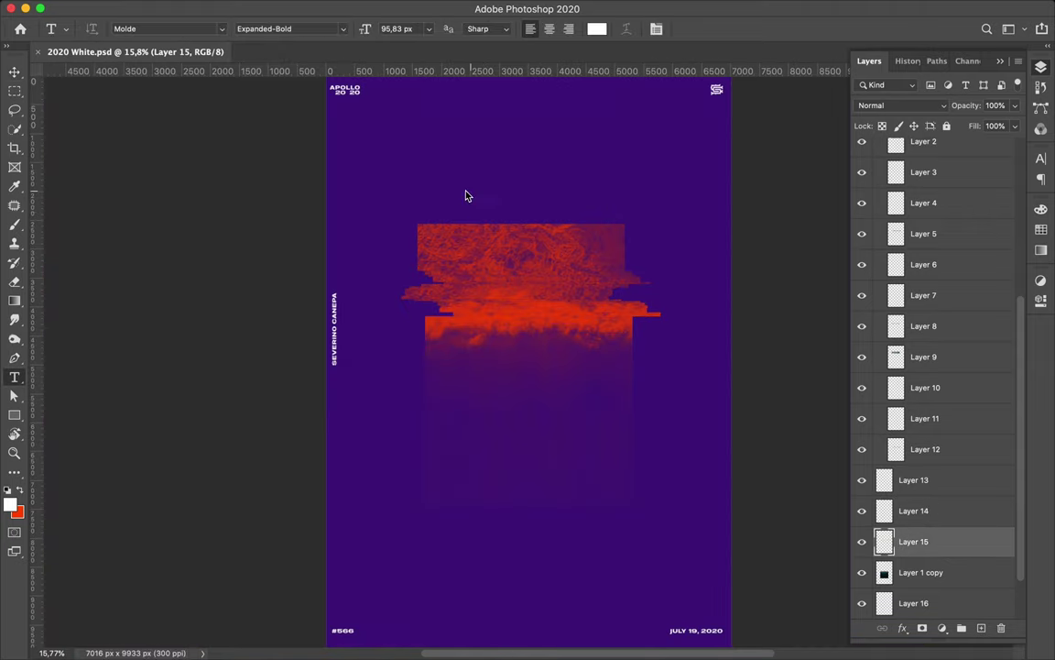
click(465, 189)
text(ORANGE)
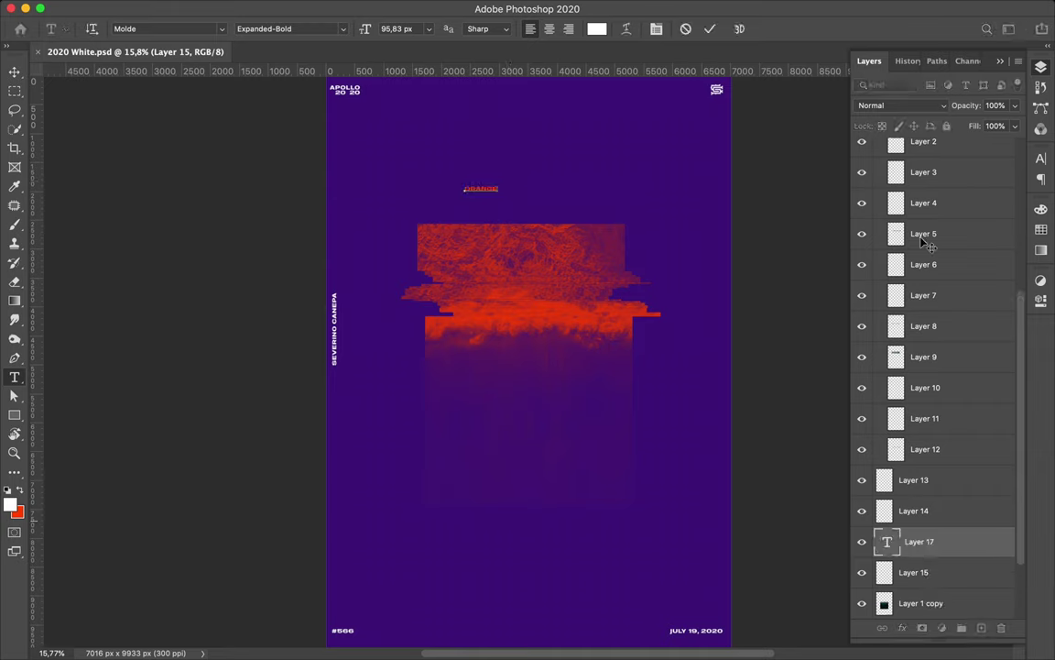
click(927, 531)
scroll(952, 316, up, 5)
click(879, 380)
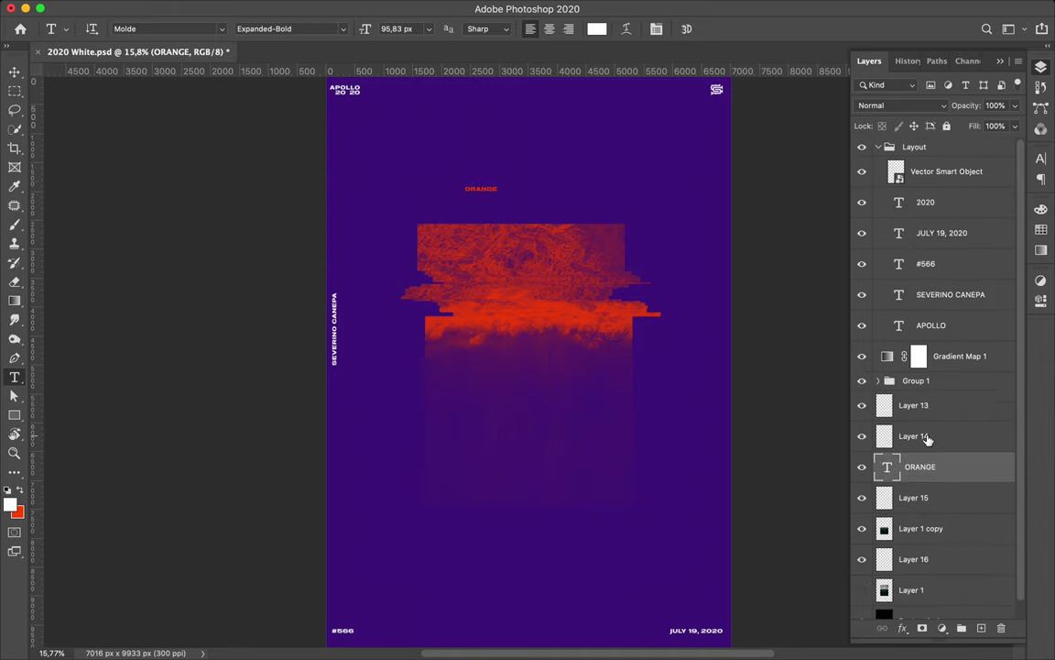
key(ctrl+t)
drag(499, 184, 580, 166)
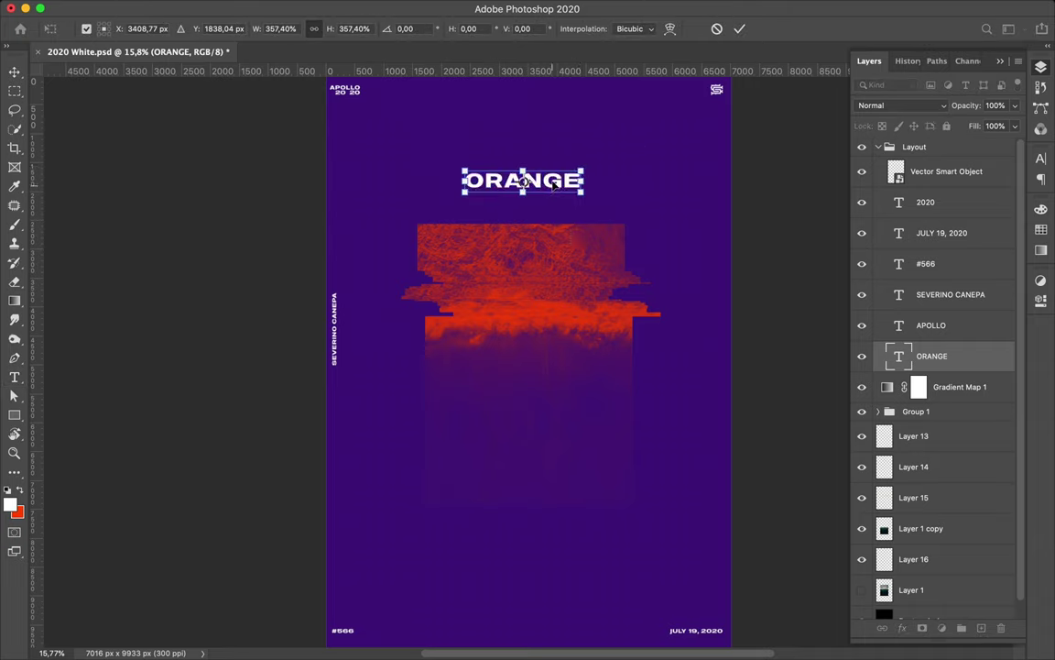
key(Return)
- Place a copy of the title at the image's lower right reading WAVE, and nudge ORANGE up-right
key(v)
mouse_move(524, 182)
mouse_down()
mouse_move(424, 210)
mouse_move(647, 484)
mouse_up()
key(t)
double_click(630, 472)
text(WAVE)
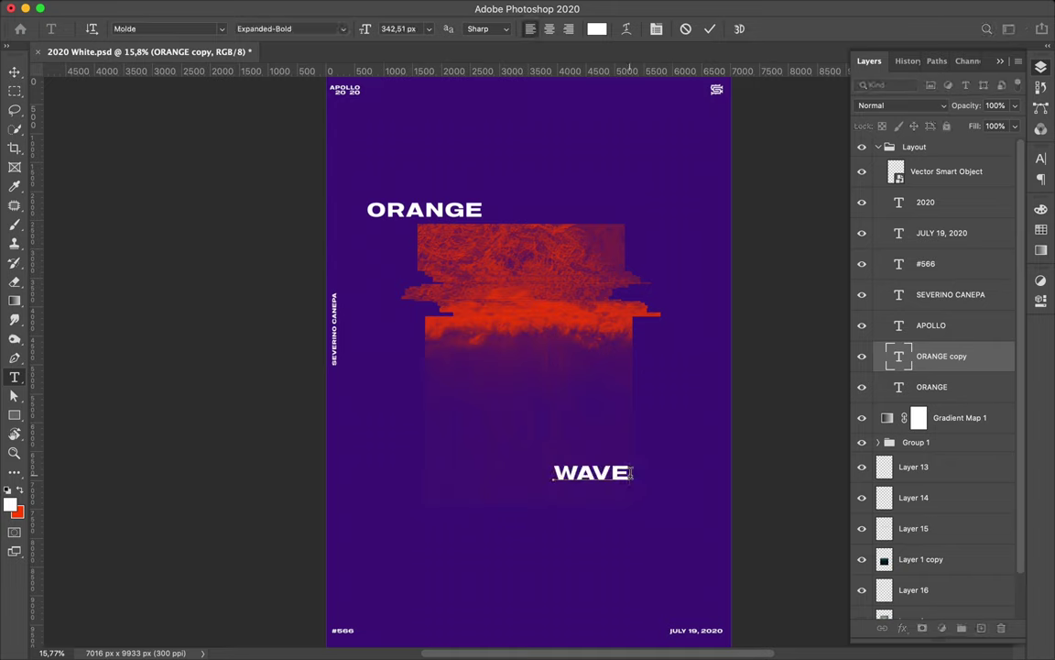
key(Escape)
key(v)
drag(449, 208, 482, 188)
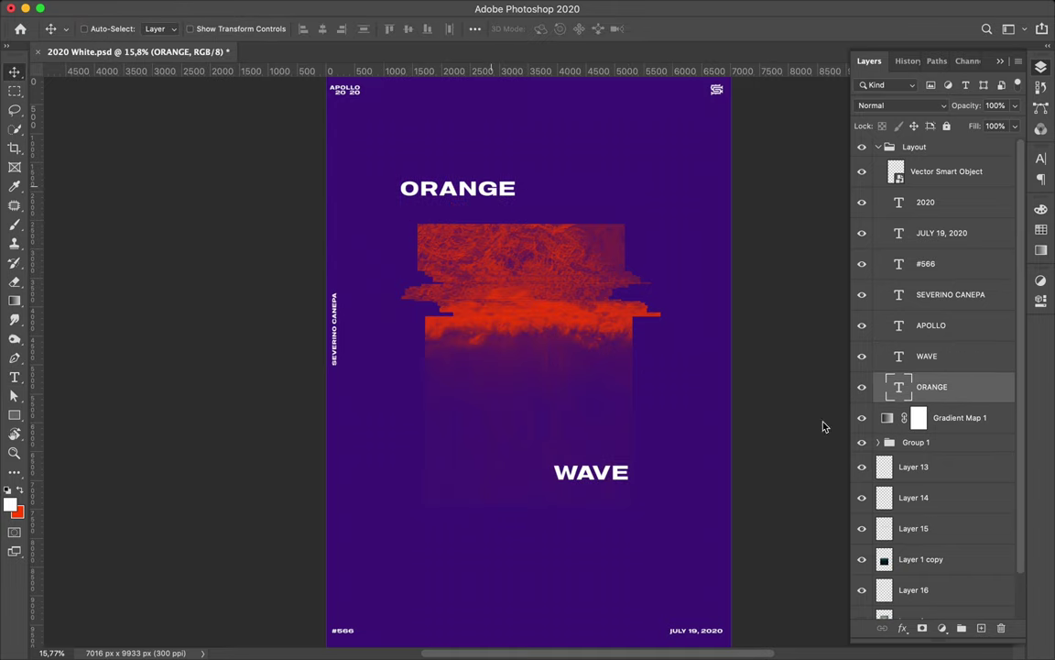
- Draw a no-fill, red-stroked rectangle around the ORANGE title
click(943, 444)
key(u)
click(163, 28)
click(72, 57)
click(212, 29)
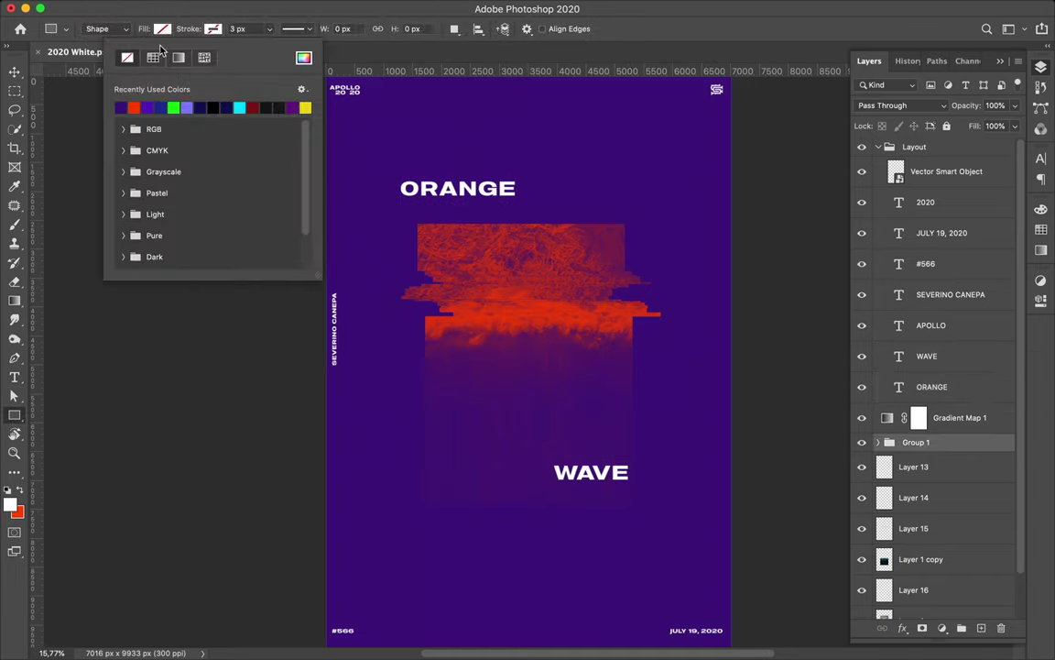
click(303, 58)
key(Return)
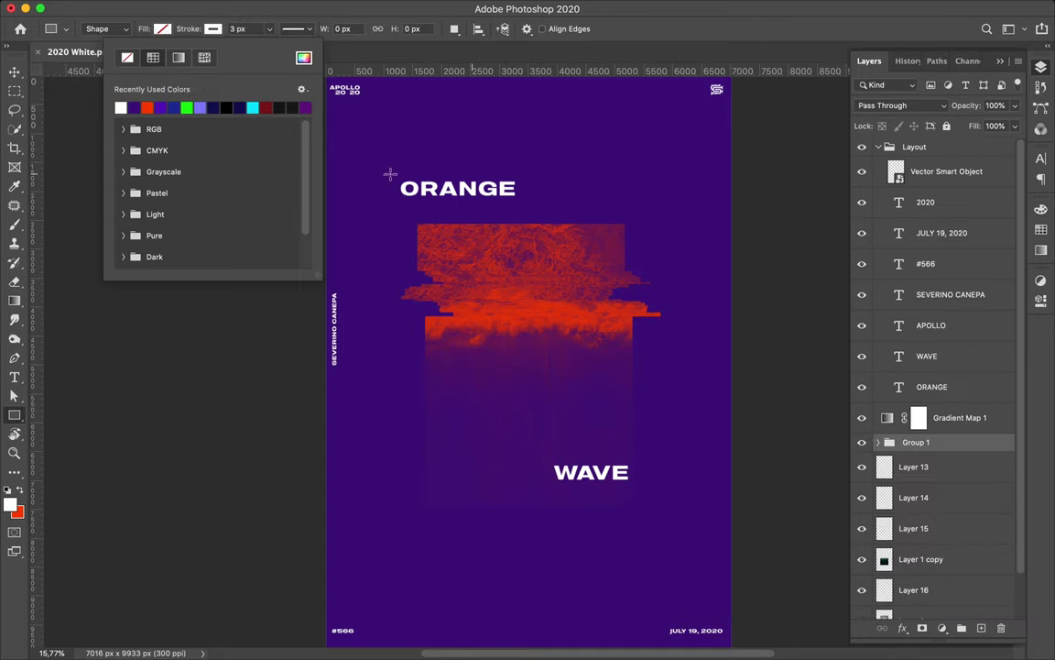
drag(390, 174, 530, 203)
- Set the ORANGE frame's (Rectangle 2) stroke width to 33 px
click(257, 28)
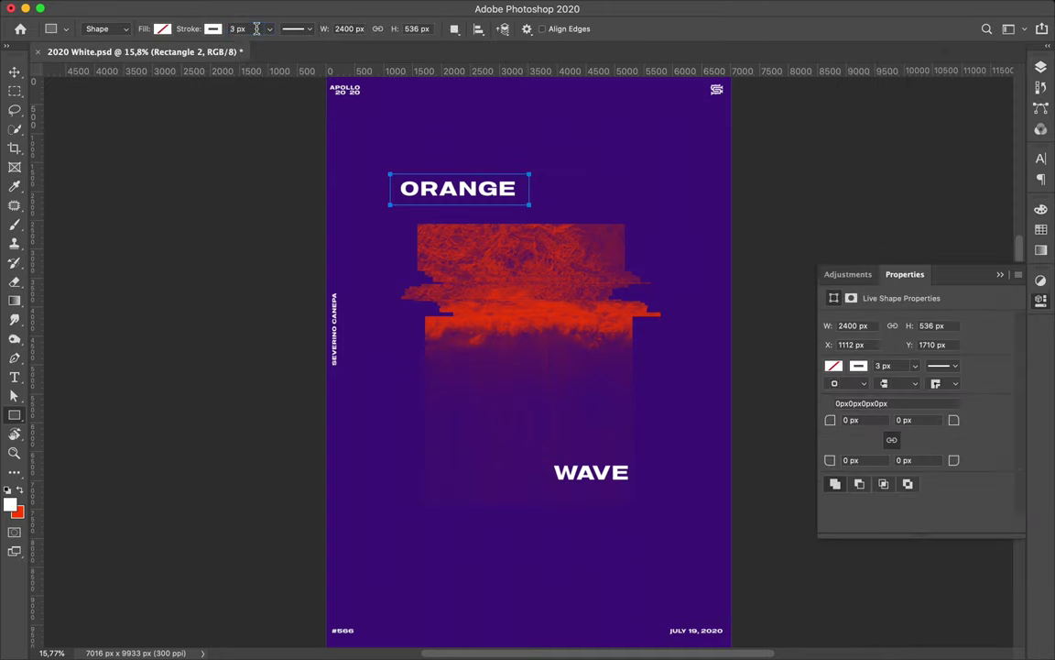
key(a)
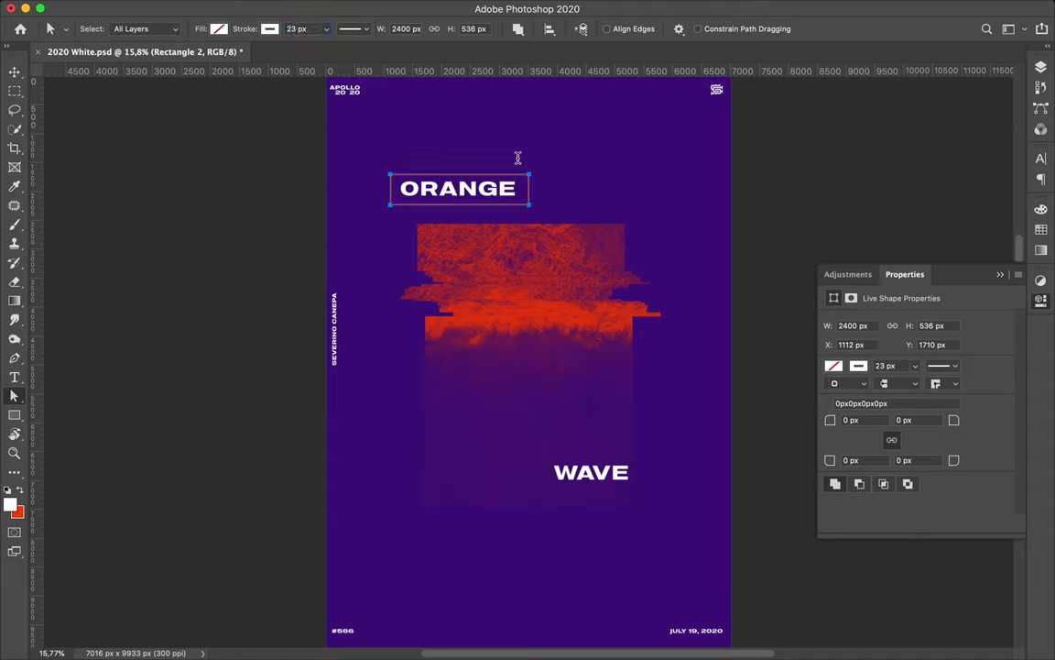
key(v)
click(511, 194)
click(1042, 67)
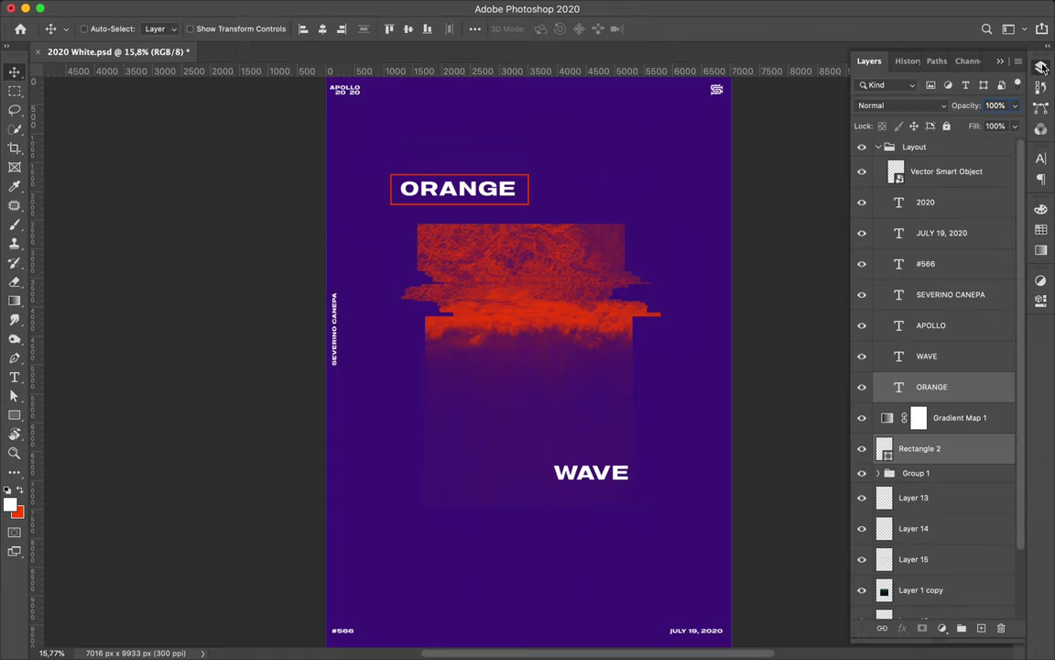
click(484, 174)
key(a)
click(303, 29)
text(33)
click(394, 180)
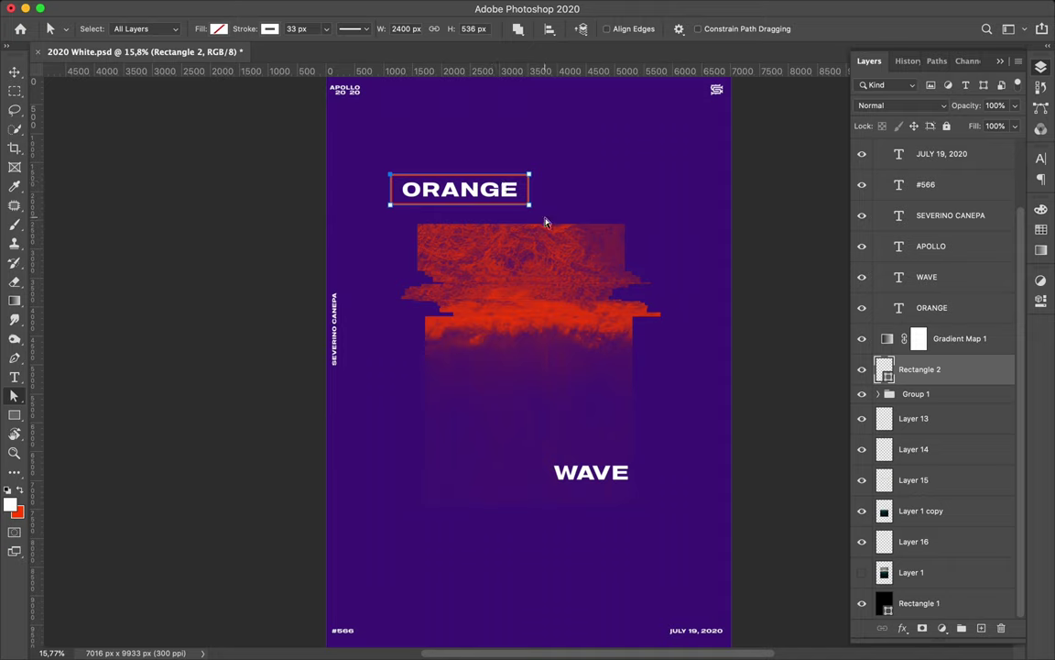
- Duplicate the red frame around WAVE, narrow it, and centre-align WAVE inside it
key(v)
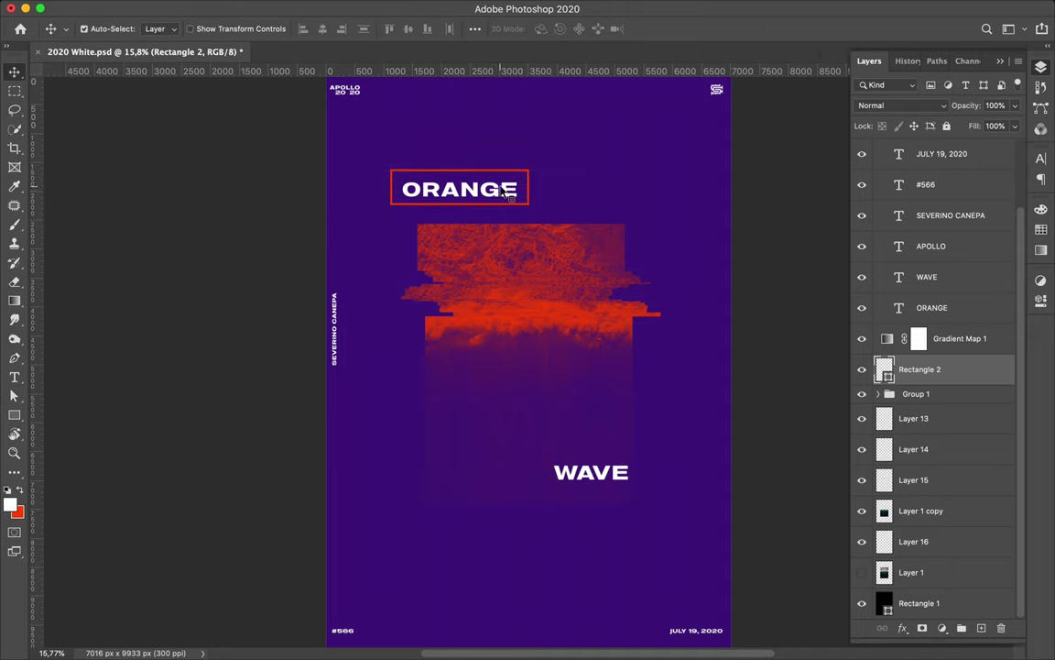
mouse_move(530, 190)
mouse_down()
mouse_move(672, 479)
mouse_move(640, 472)
mouse_up()
key(ctrl+t)
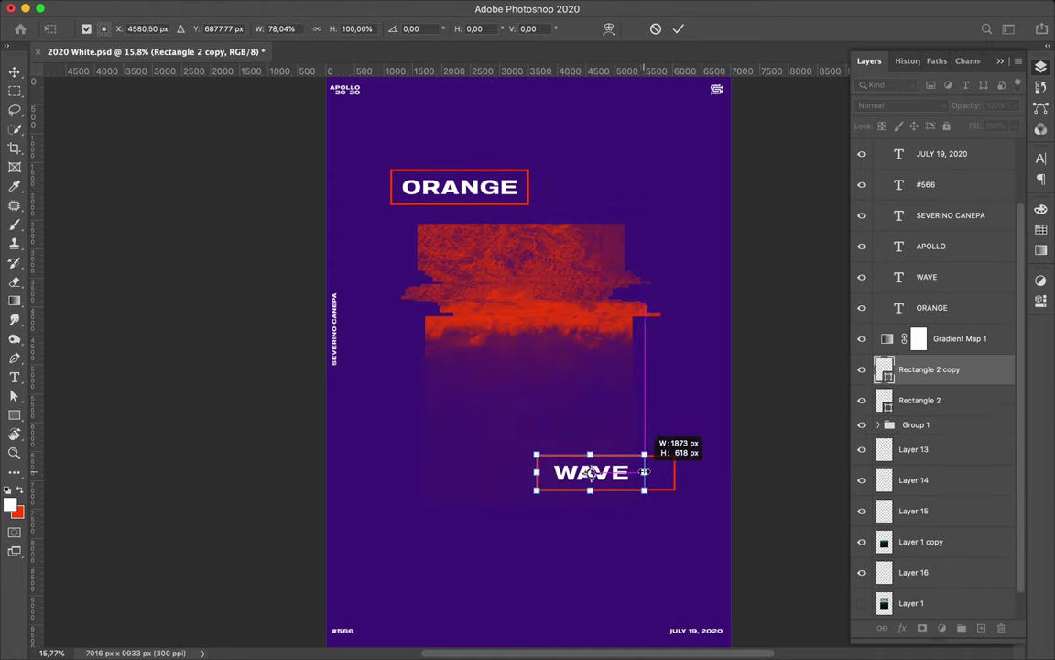
key(Return)
click(322, 29)
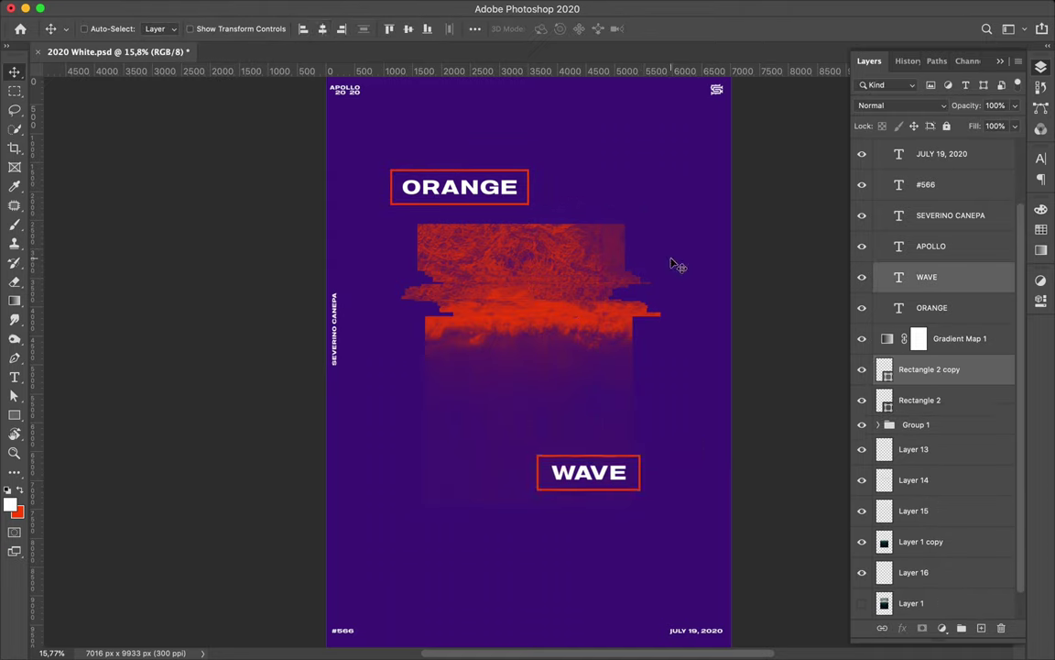
click(952, 307)
- Draw a square over the image's upper right with a 23 px stroke in Difference blend mode
key(u)
drag(565, 186, 662, 295)
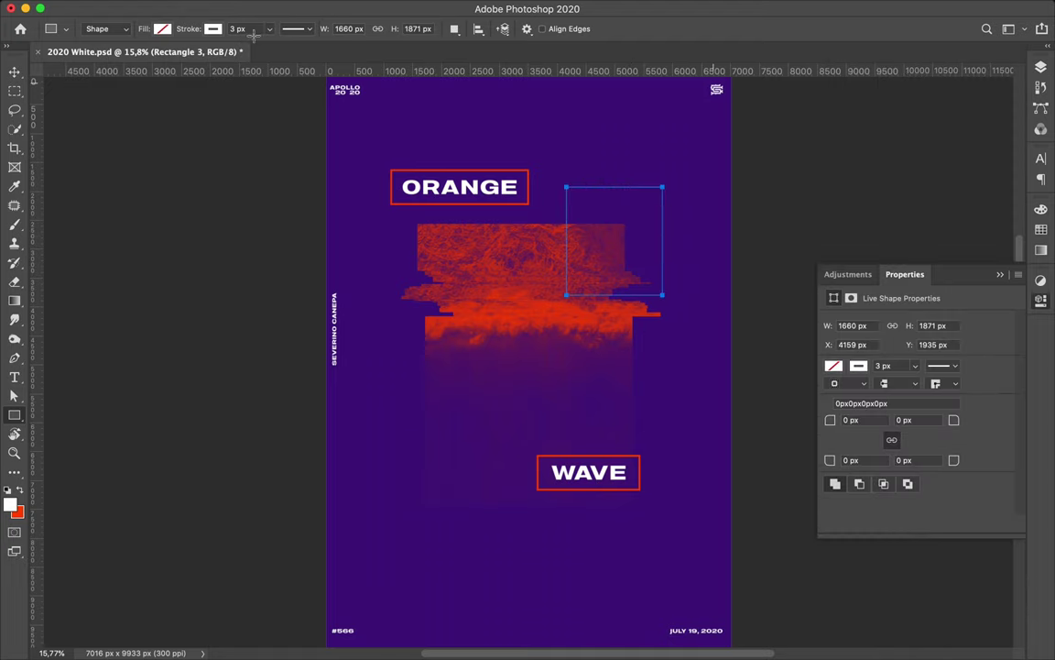
key(a)
click(296, 28)
text(23)
click(1040, 66)
click(884, 106)
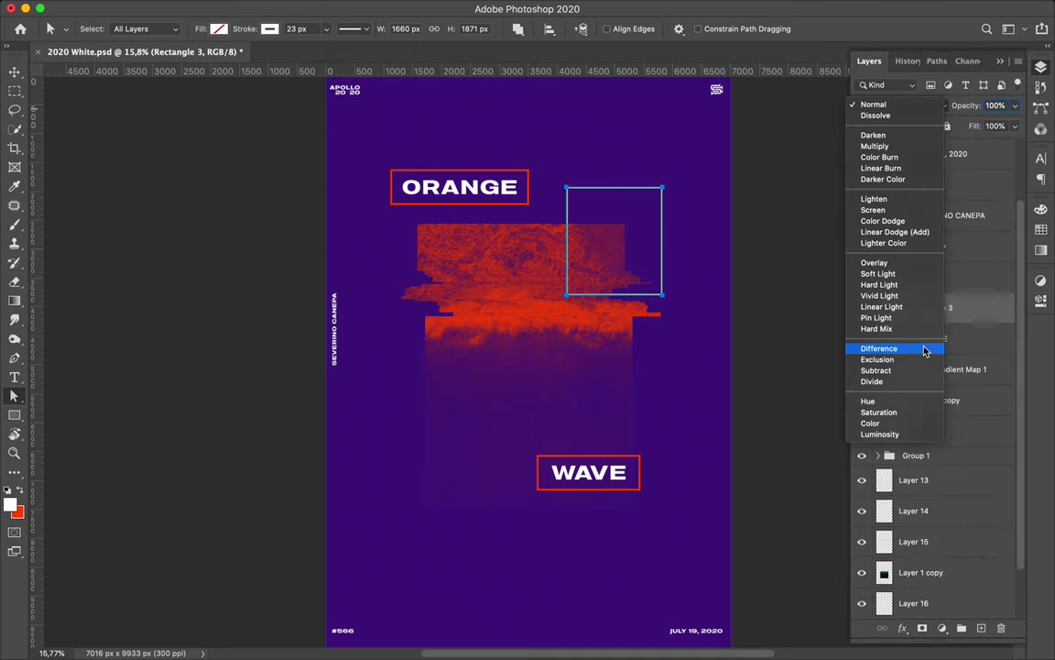
click(920, 348)
- Group Rectangle 2 copy through Layer 1 into Group 2 and place Gradient Map 1 inside it
click(963, 419)
scroll(944, 513, down, 3)
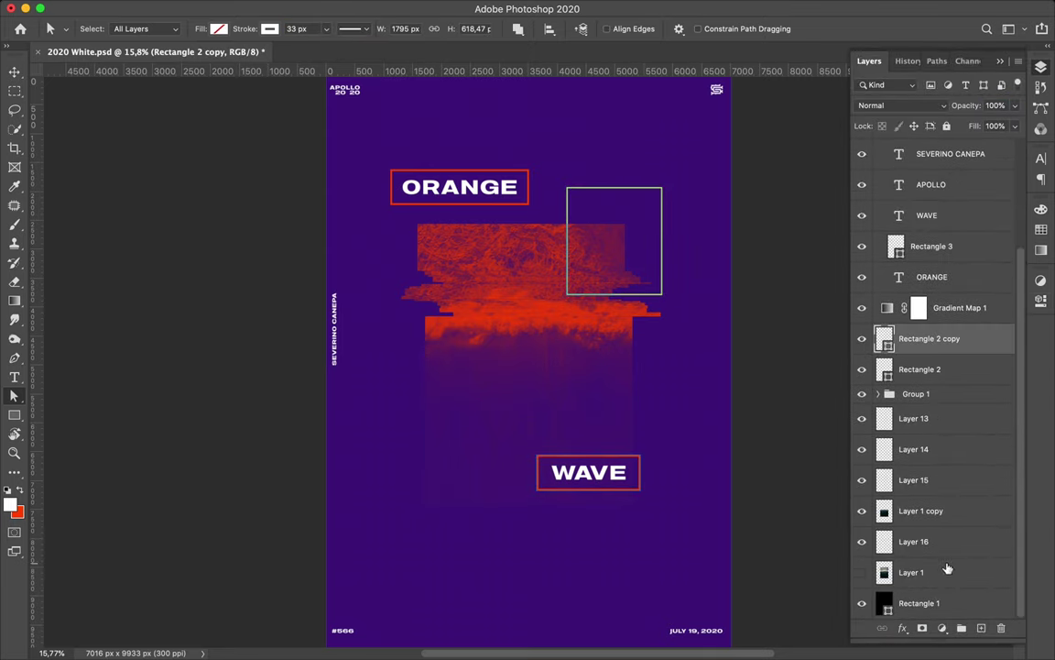
shift+click(944, 568)
key(ctrl+g)
alt+click(925, 461)
click(878, 473)
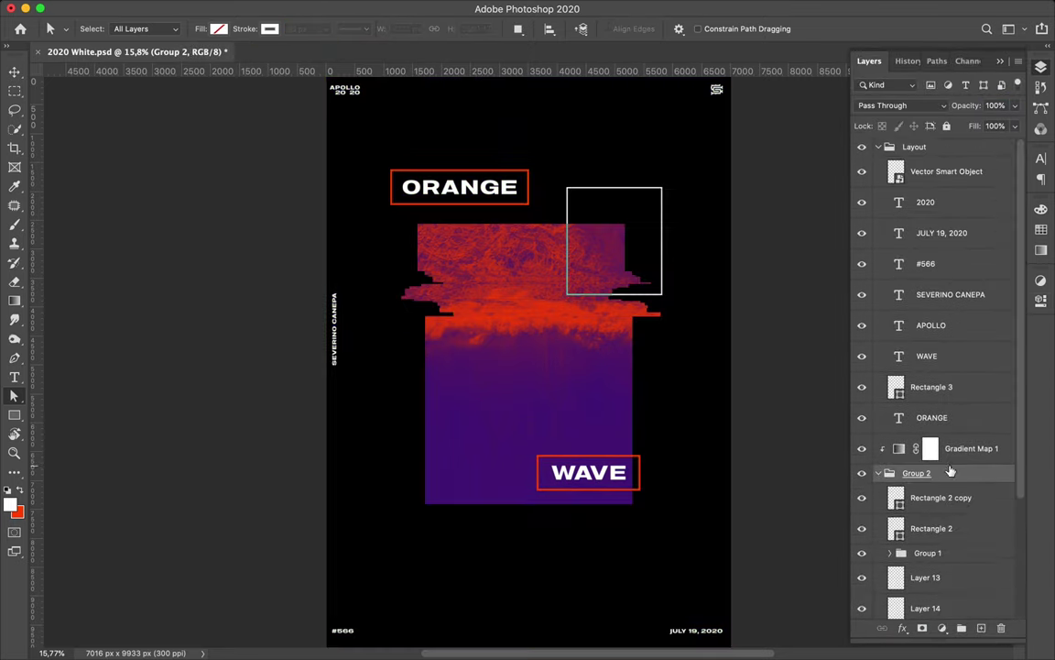
scroll(952, 366, down, 3)
drag(957, 287, 923, 591)
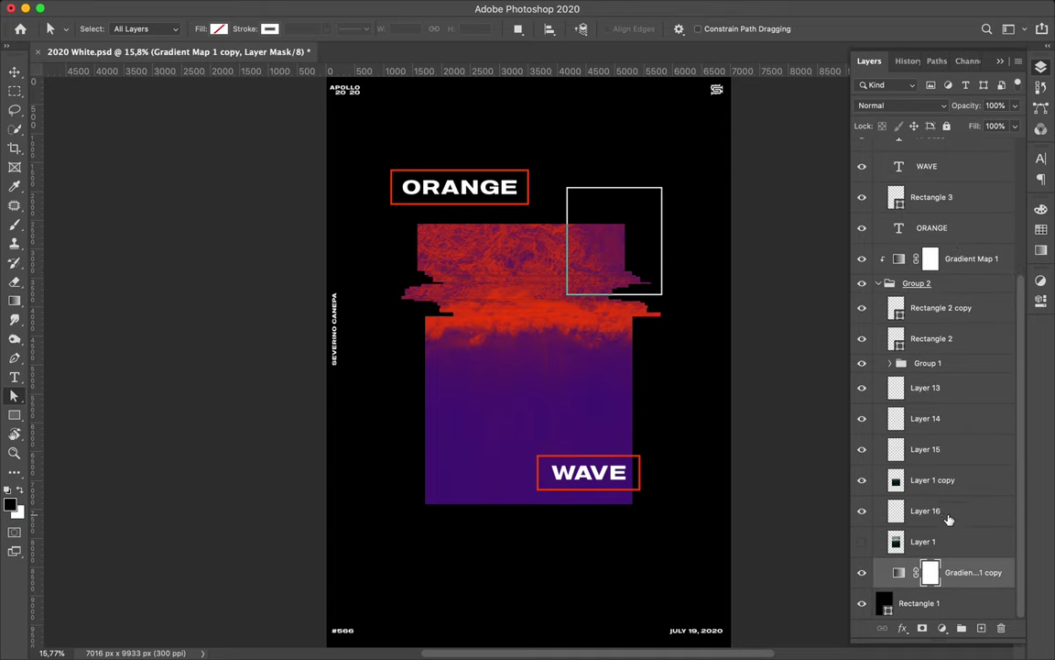
- Move Group 2 above Rectangle 1 and drop Rectangle 3 below Layer 1
scroll(941, 513, up, 5)
click(885, 400)
mouse_move(954, 471)
mouse_down()
mouse_move(960, 489)
mouse_move(943, 472)
mouse_up()
scroll(943, 472, down, 5)
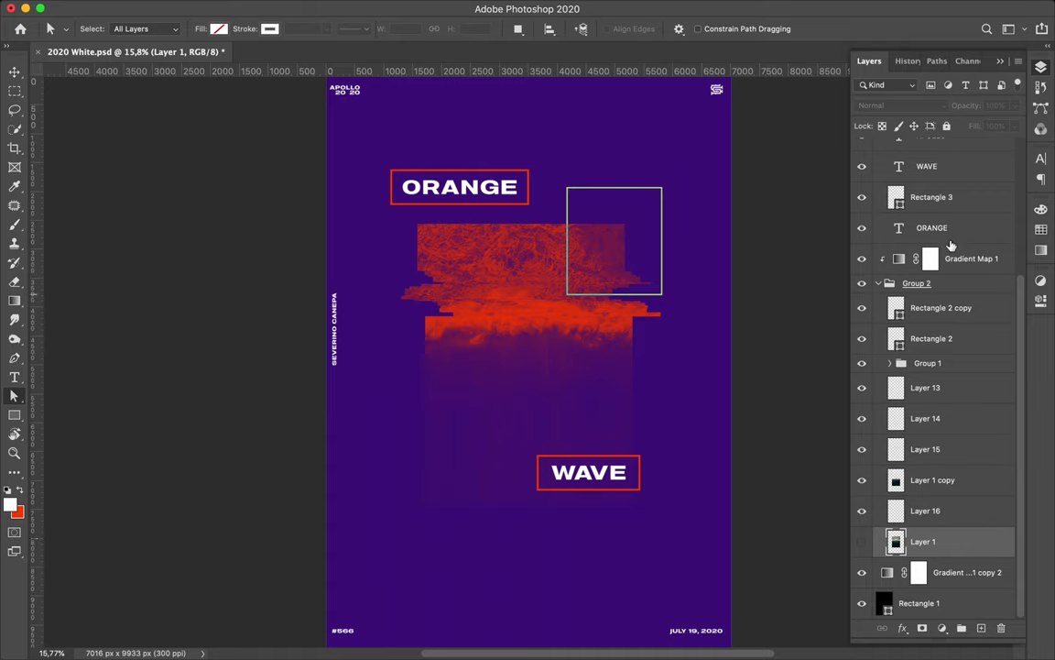
drag(953, 572, 953, 566)
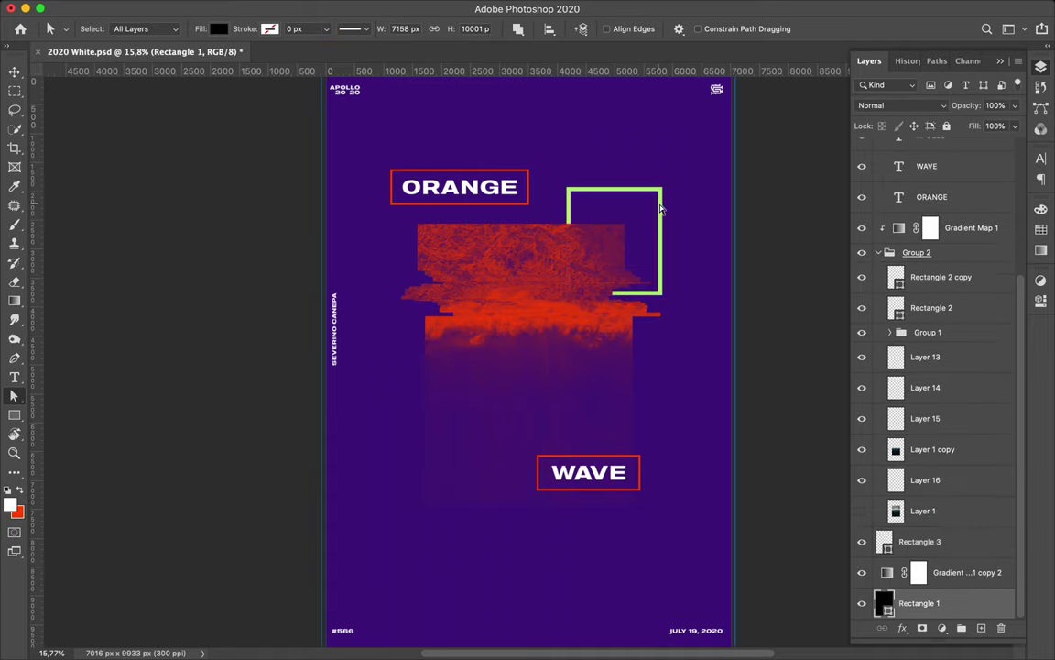
click(270, 28)
click(188, 52)
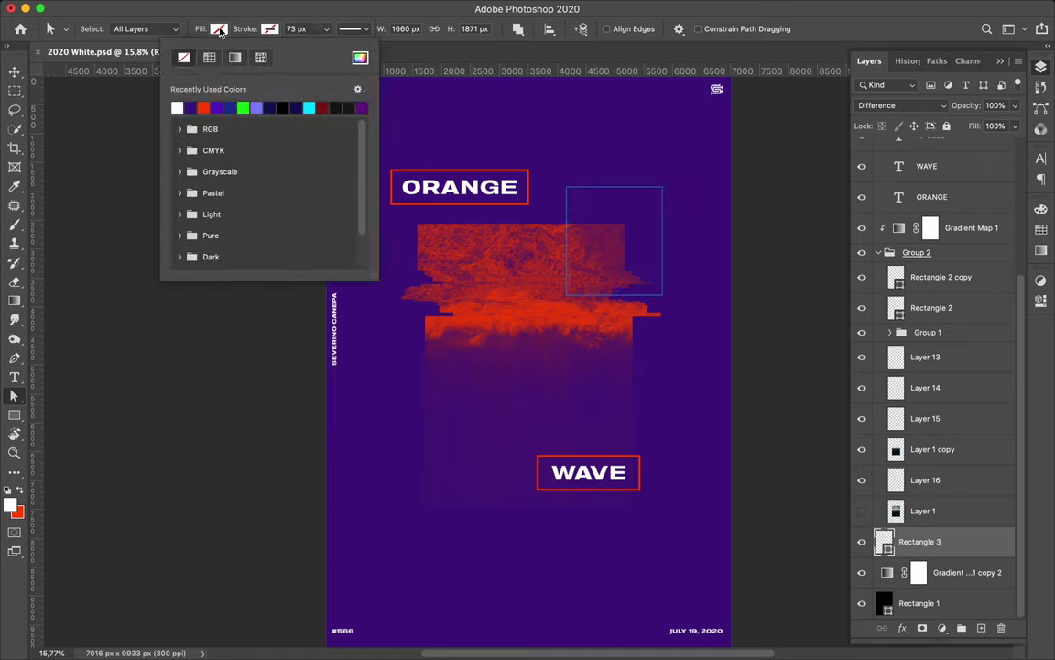
- Give the square a light green fill with no outline, then switch the fill to a gradient
click(218, 28)
click(131, 52)
key(Return)
click(218, 28)
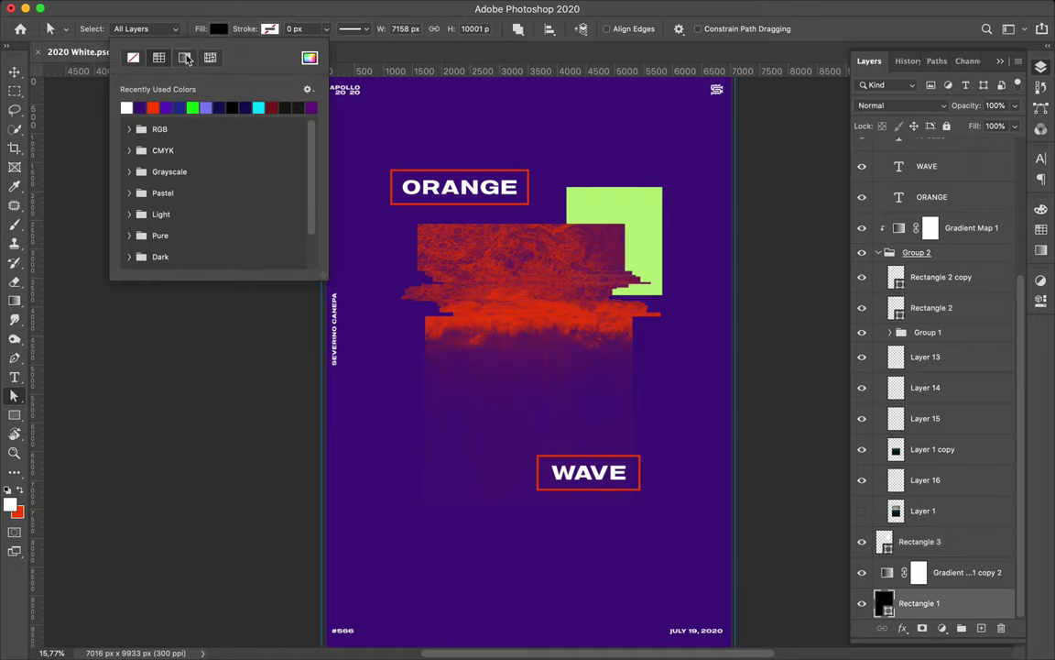
click(184, 57)
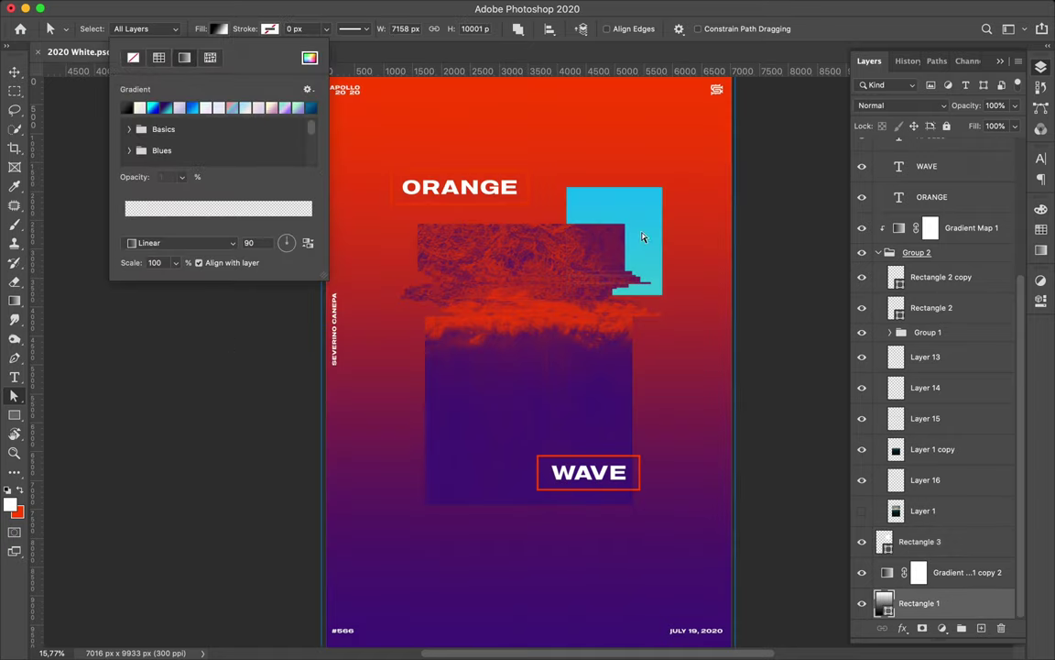
key(v)
- Shift the cyan square behind the image's top-right corner and copy it to the purple block's lower left
drag(651, 228, 629, 258)
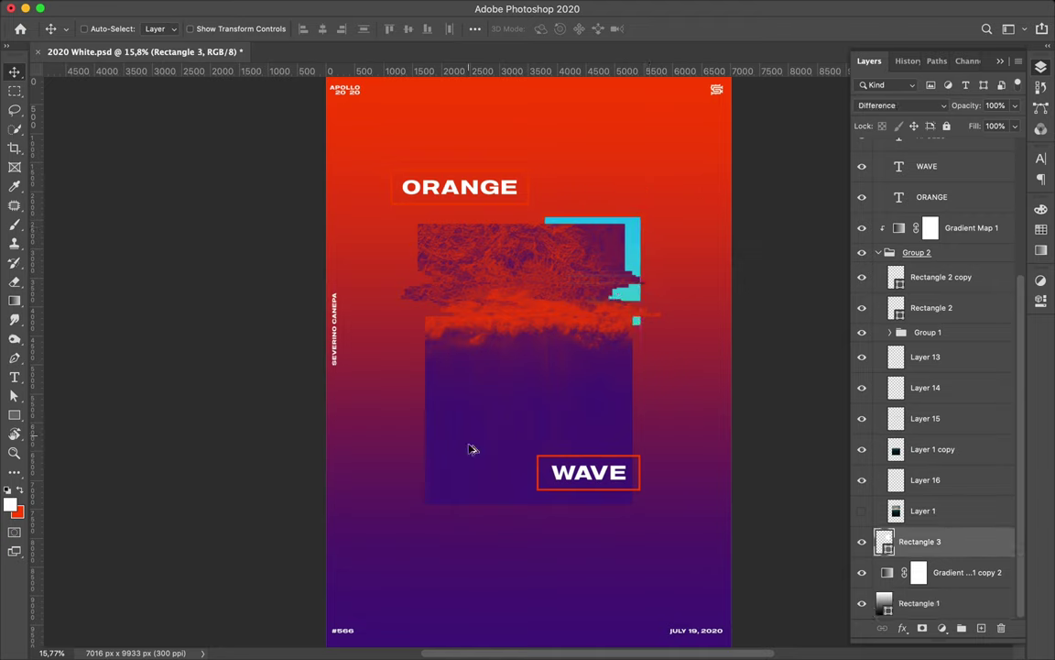
drag(469, 434, 497, 431)
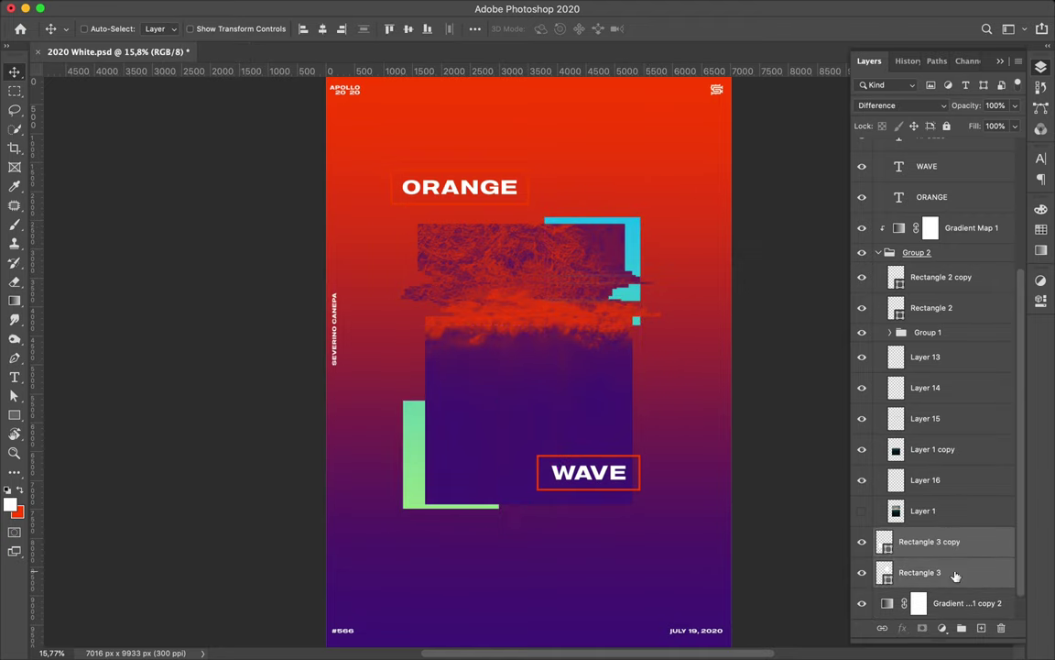
click(341, 7)
click(967, 549)
- Rasterize Rectangle 3 copy and Rectangle 3, then apply a Pixelate > Mosaic filter
right_click(966, 550)
click(844, 240)
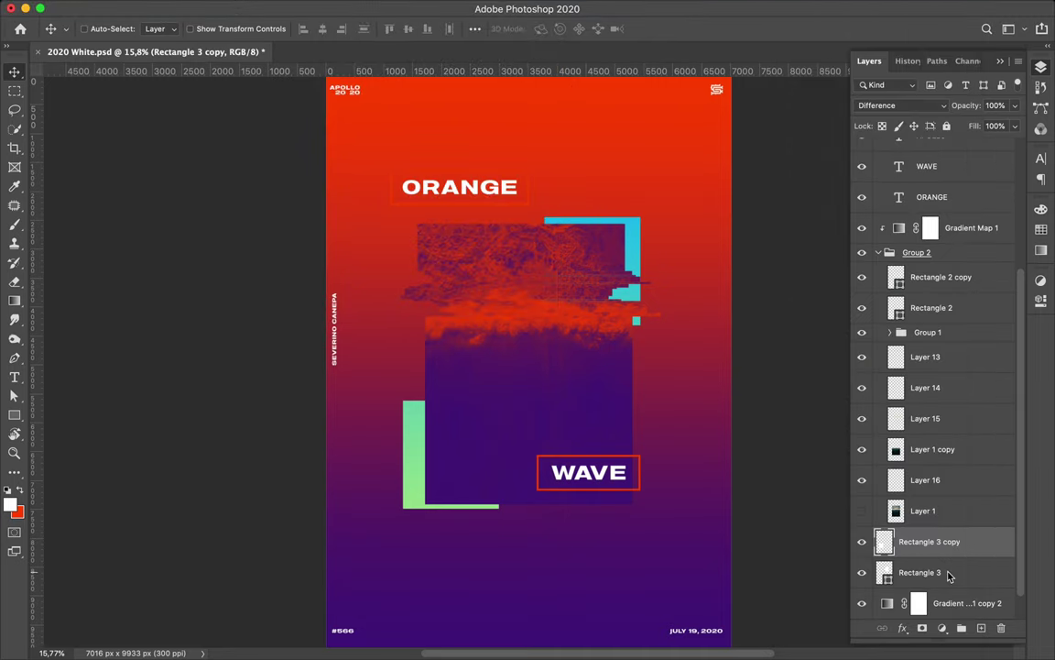
right_click(882, 572)
click(779, 240)
click(342, 7)
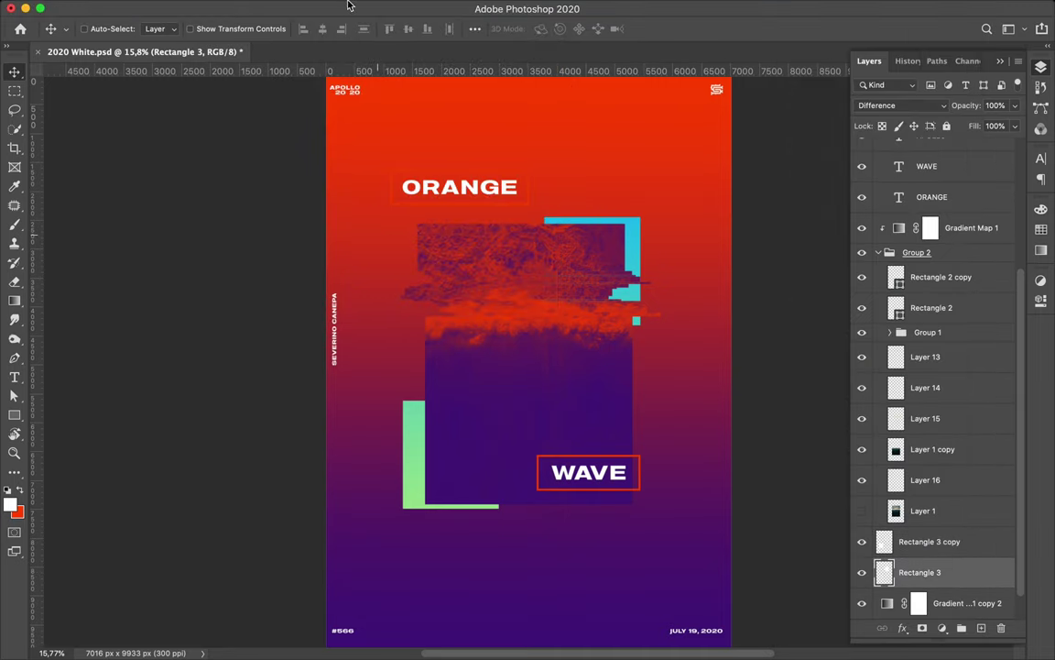
click(341, 8)
mouse_move(579, 314)
click(591, 308)
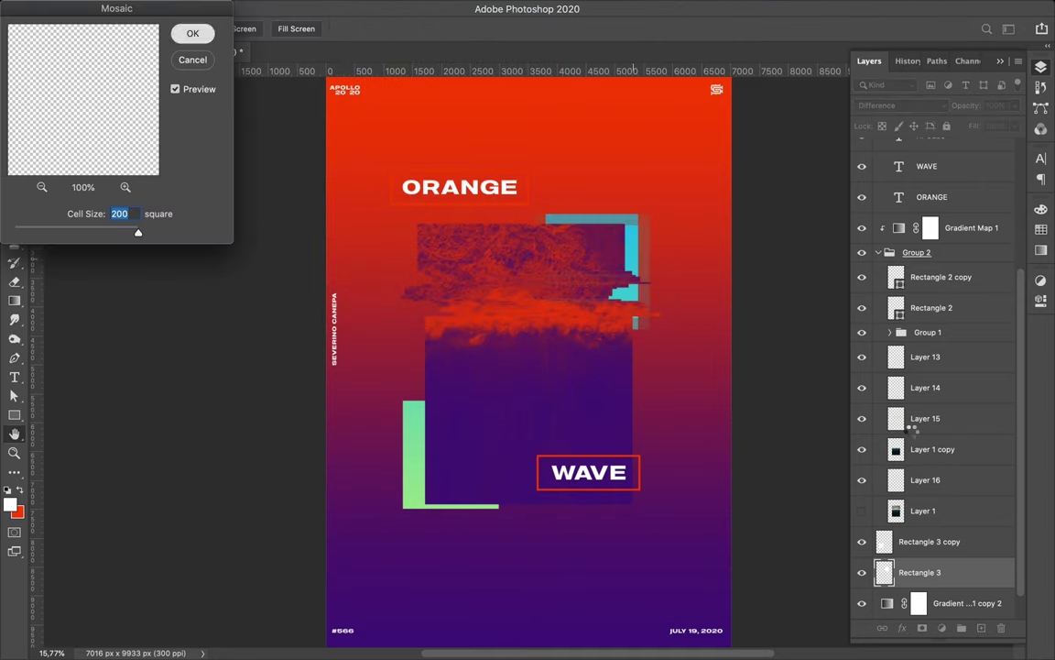
- Apply Mosaic at cell size 200 to the cyan Rectangle 3 frame and shift it up-right
key(Return)
scroll(834, 485, down, 1)
click(929, 511)
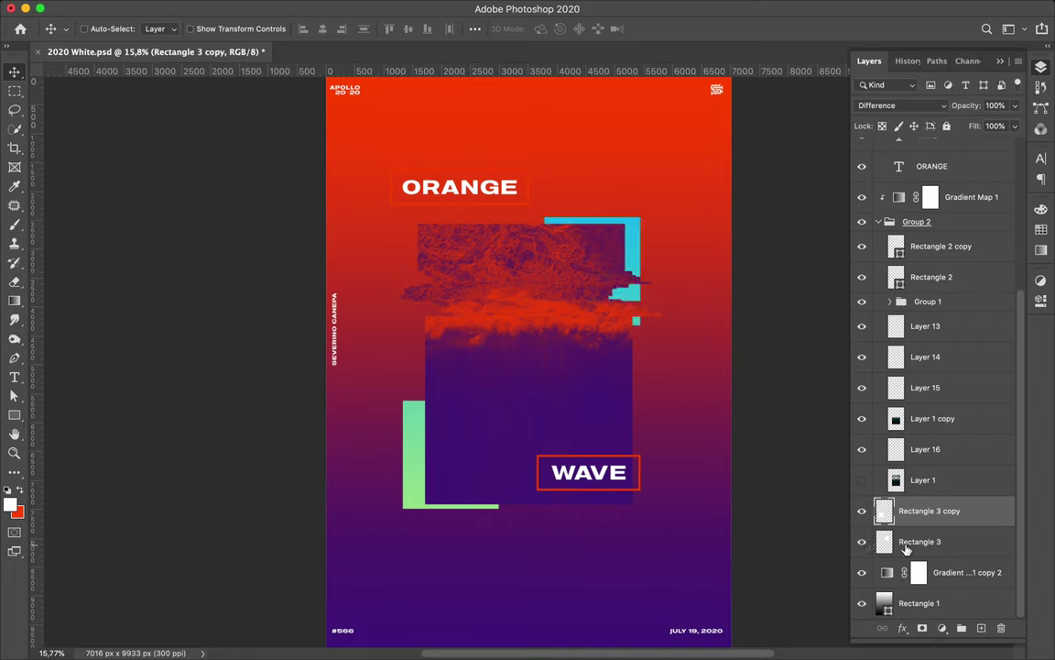
click(906, 545)
click(347, 4)
click(355, 25)
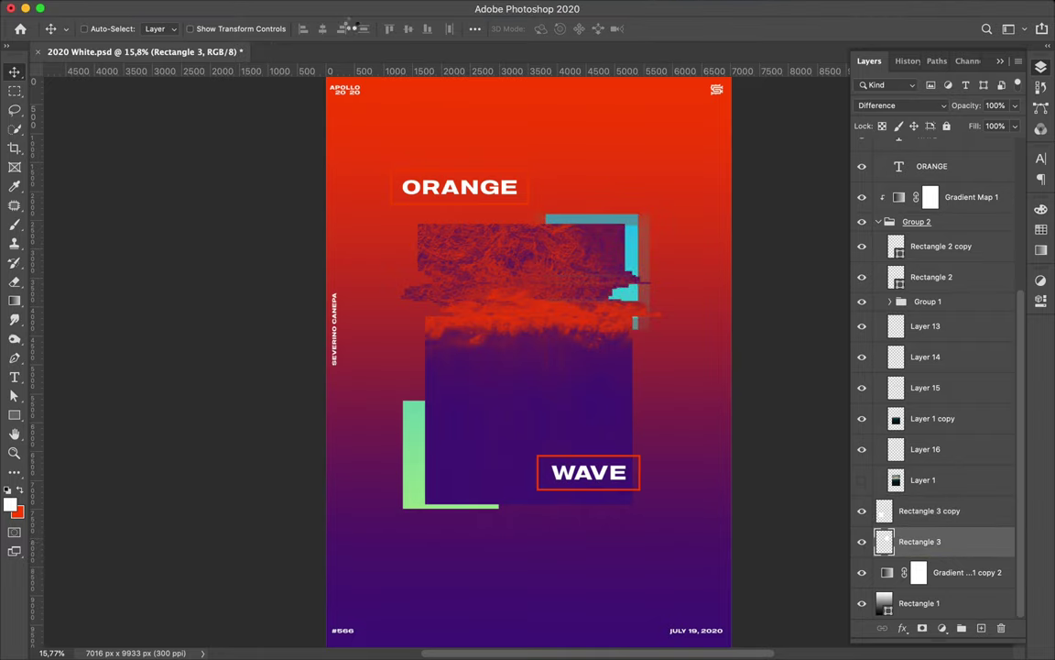
drag(414, 432, 424, 424)
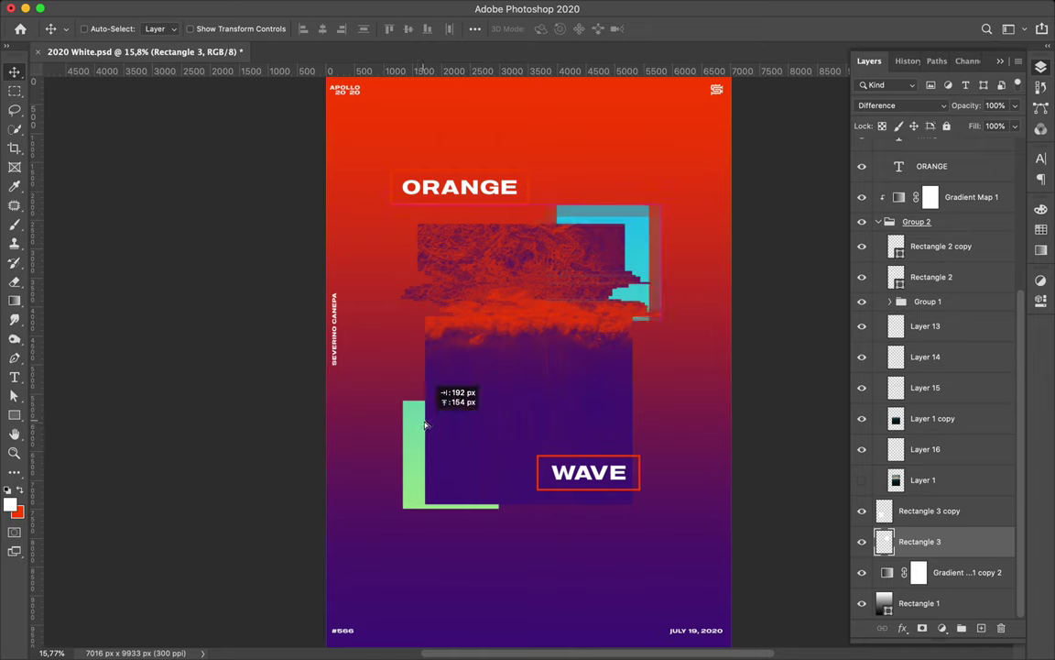
- Mosaic the green Rectangle 3 copy frame, then nudge both green and cyan frames
click(953, 510)
click(343, 7)
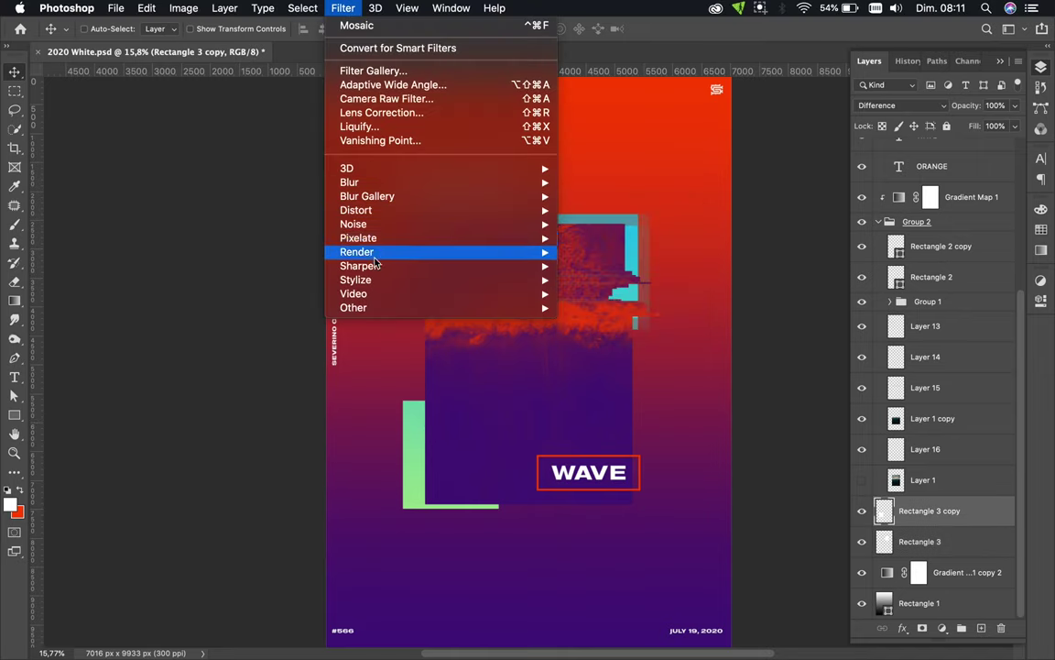
click(603, 307)
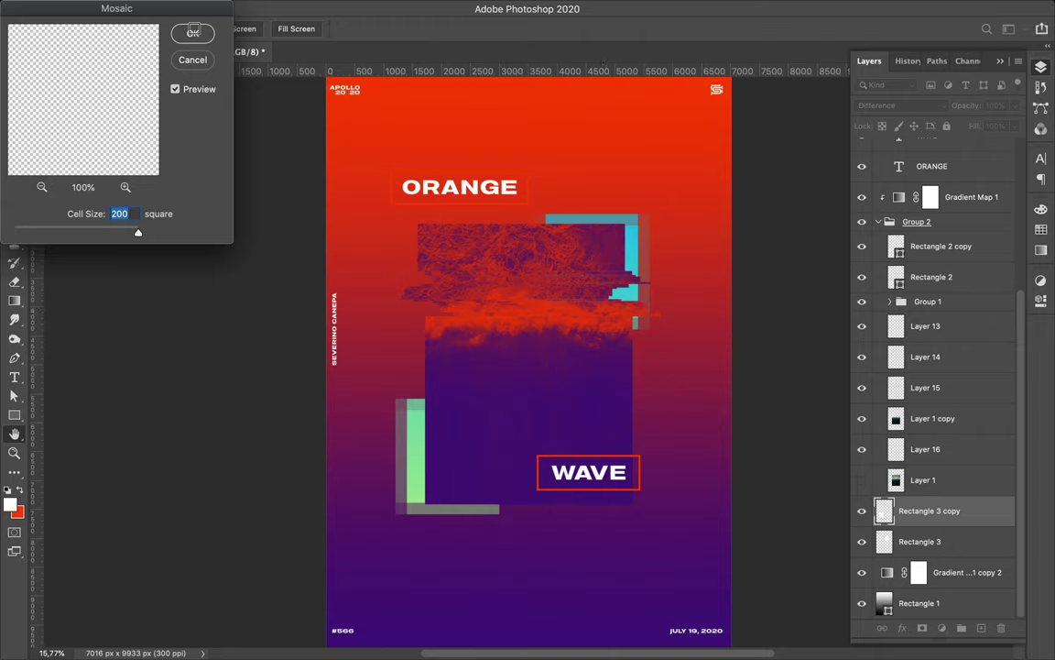
click(721, 3)
drag(419, 469, 432, 487)
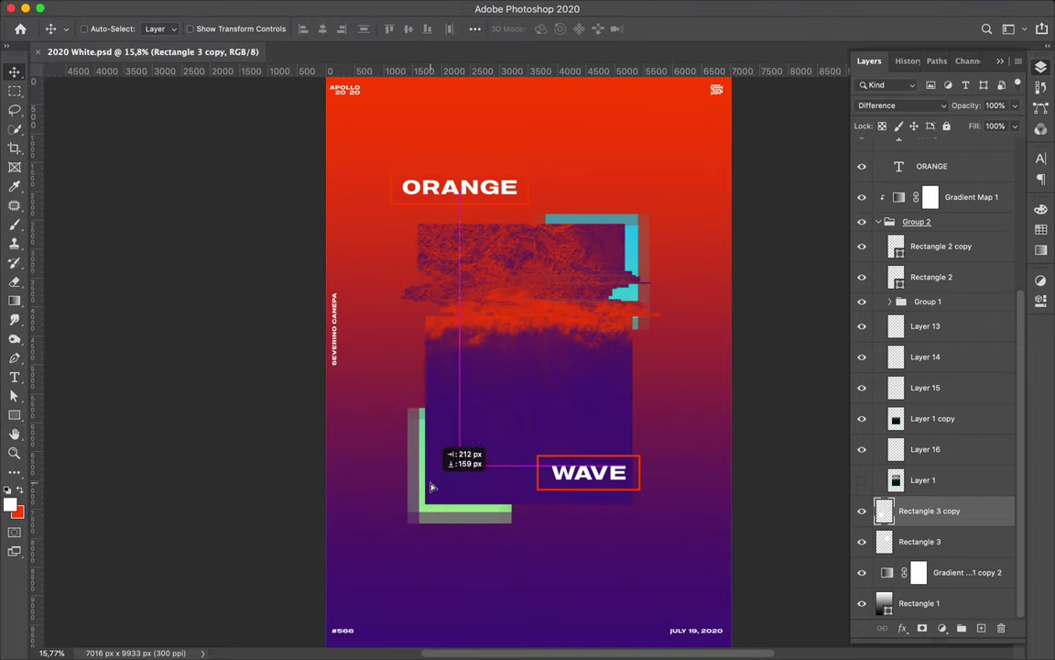
drag(573, 225, 564, 220)
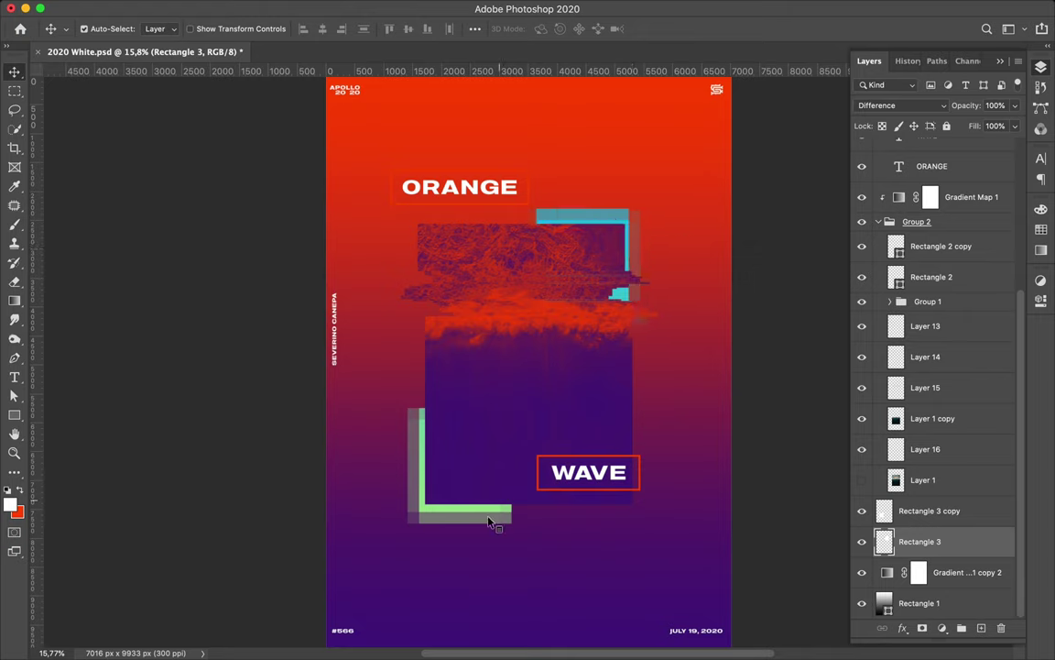
- Duplicate a frame above Gradient Map 1 and Free Transform it into a narrow green strip
drag(490, 523, 471, 405)
drag(929, 542, 929, 188)
key(ctrl+t)
mouse_move(477, 431)
mouse_down()
mouse_move(438, 426)
mouse_move(385, 371)
mouse_move(385, 353)
mouse_up()
drag(458, 517, 458, 514)
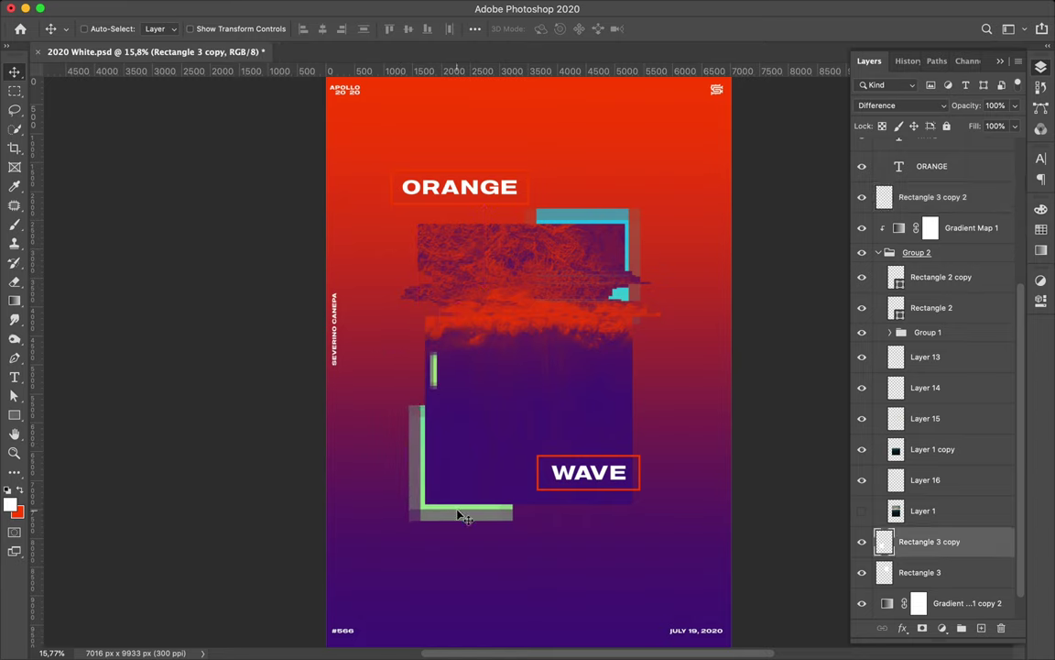
drag(566, 225, 632, 258)
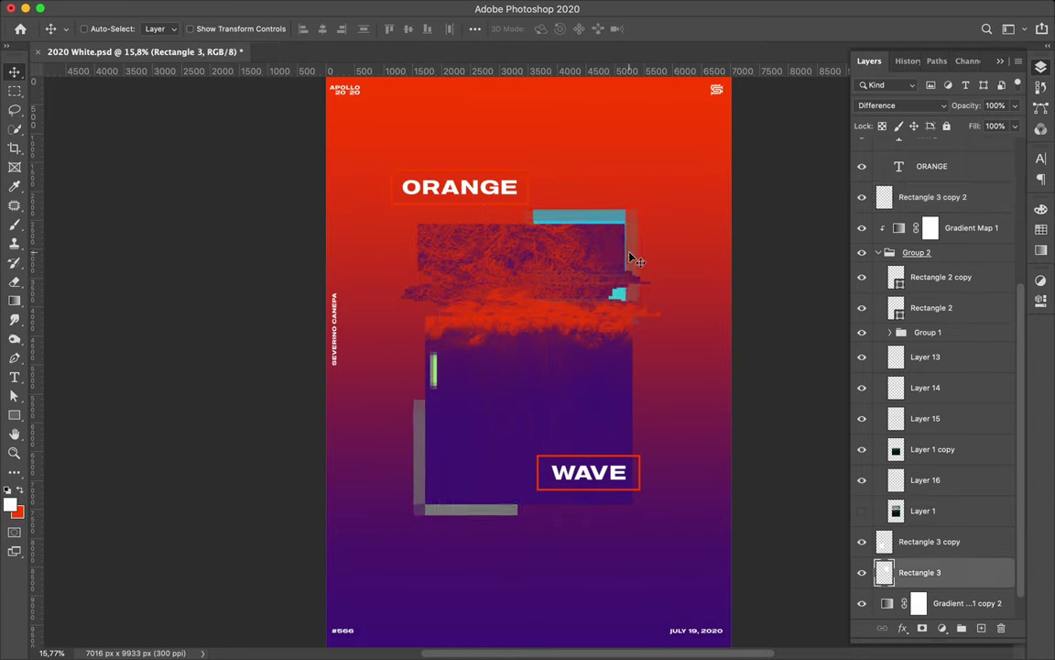
- Select the outline around ORANGE and bring up its stroke colour choices
key(a)
click(527, 174)
click(270, 28)
- Set the Rectangle 2 outline around ORANGE to Difference blend mode, keeping it in Group 2
key(v)
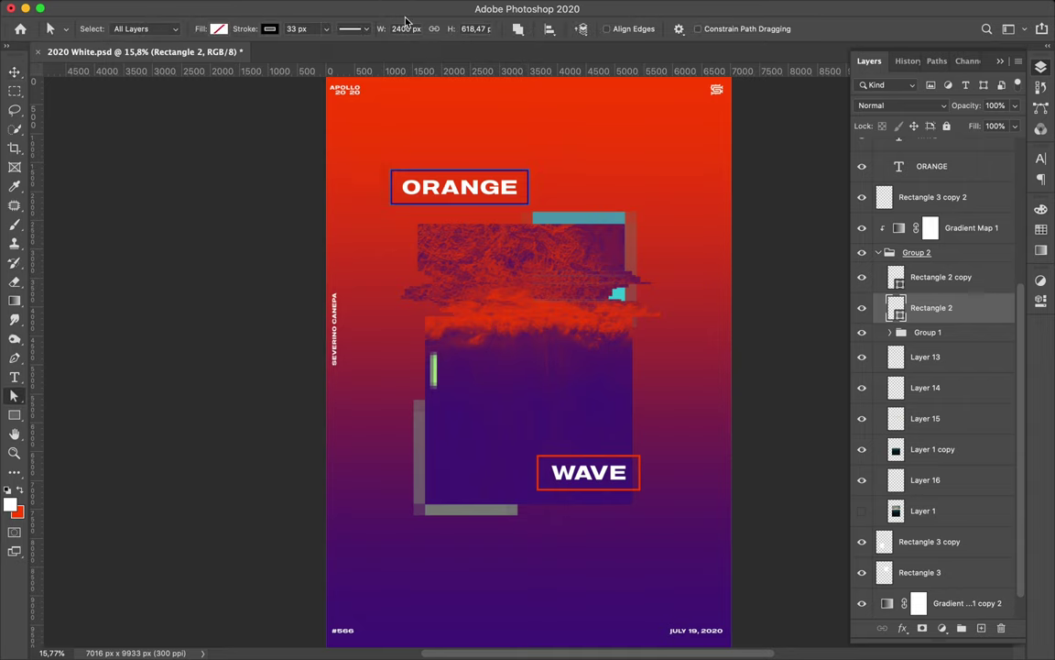
click(902, 105)
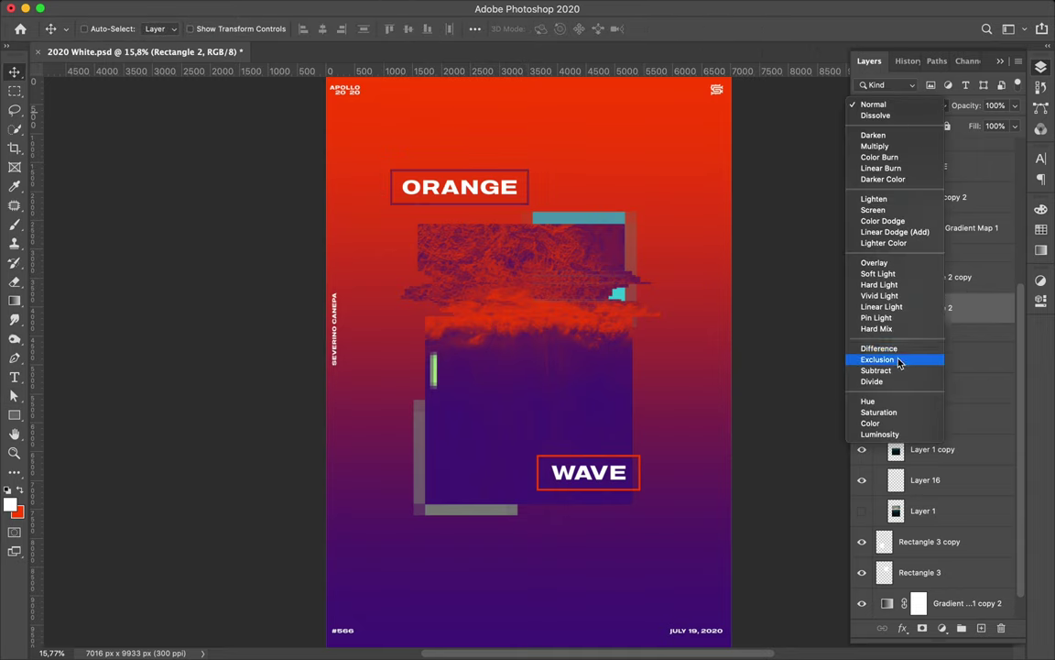
key(Escape)
drag(953, 312, 935, 213)
click(902, 106)
click(907, 339)
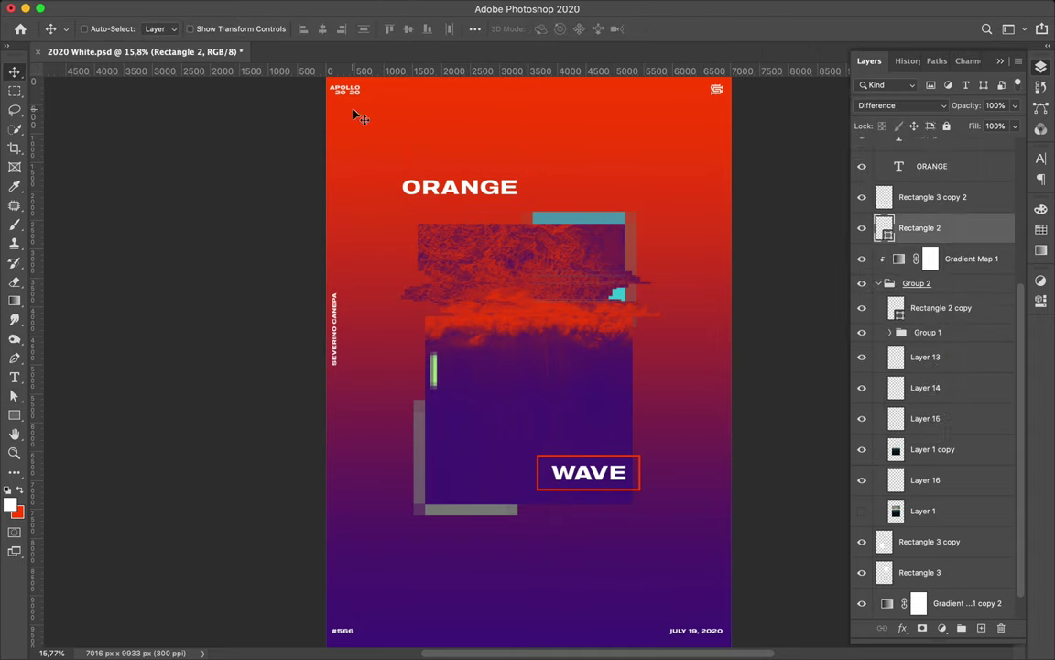
key(a)
click(270, 28)
key(Escape)
key(ctrl+z)
key(v)
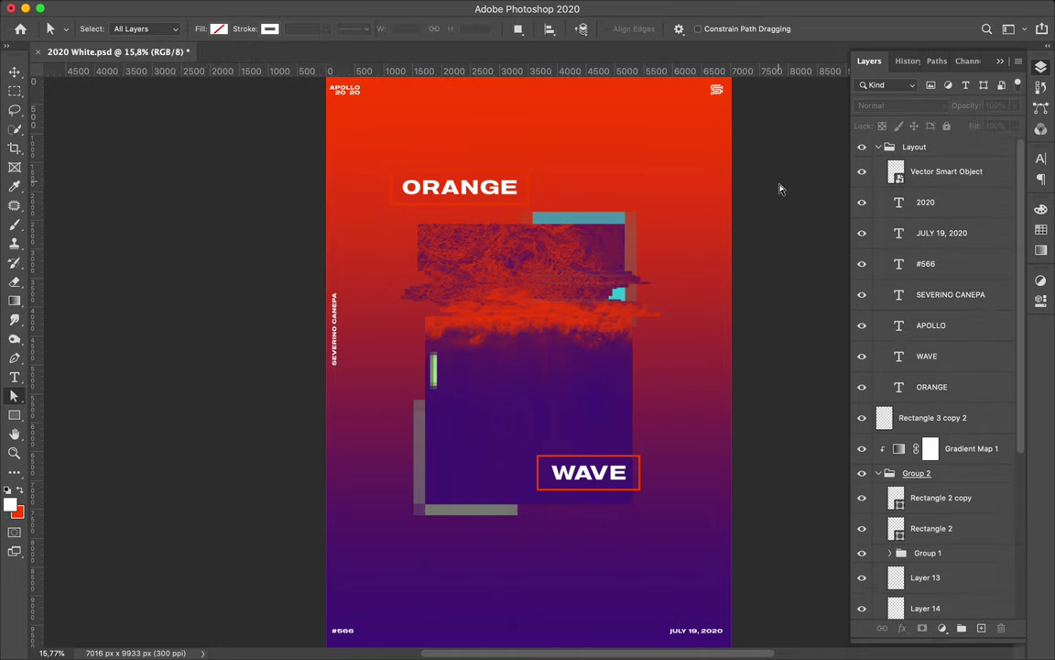
- Place the new strip beside the purple block's right edge and make it narrower
click(529, 207)
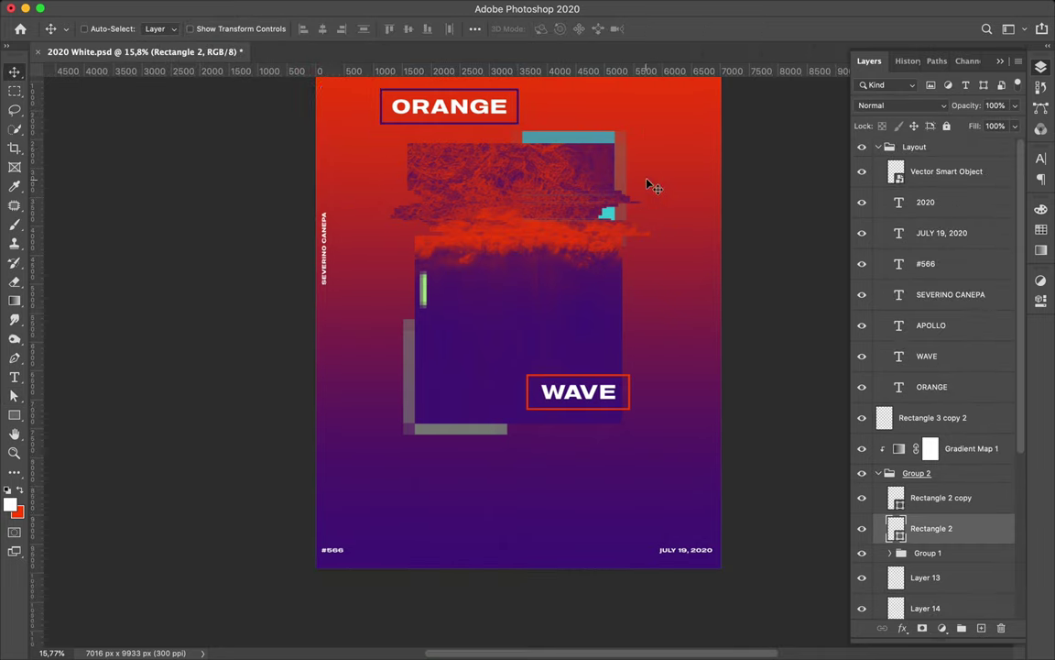
drag(652, 182, 682, 170)
key(ctrl+t)
drag(687, 213, 589, 214)
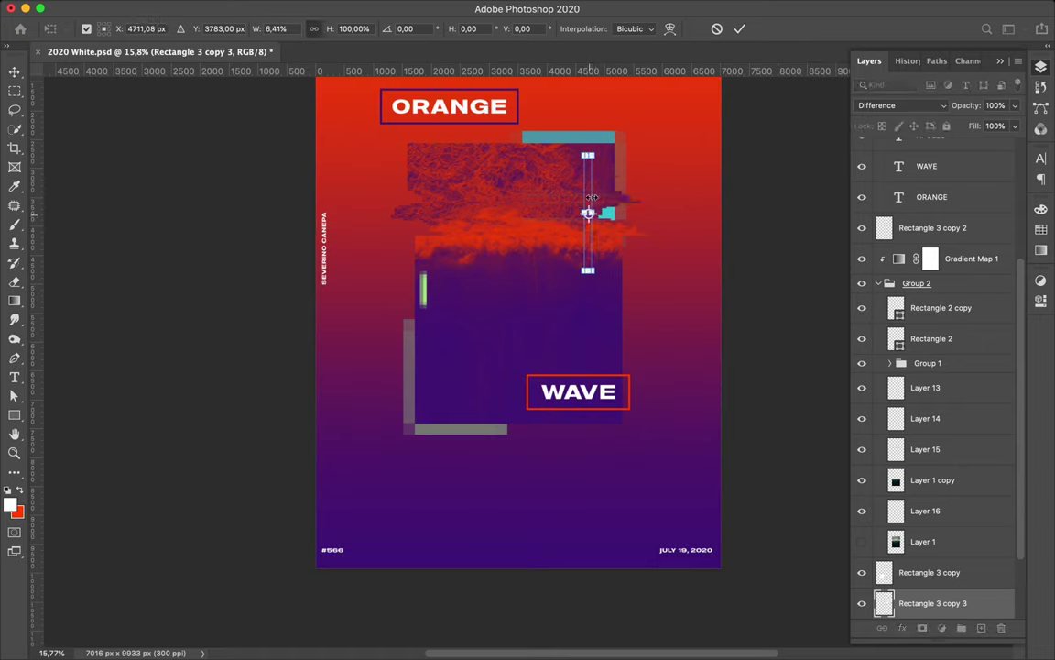
key(Return)
- Move the ORANGE title down closer to the image
click(343, 7)
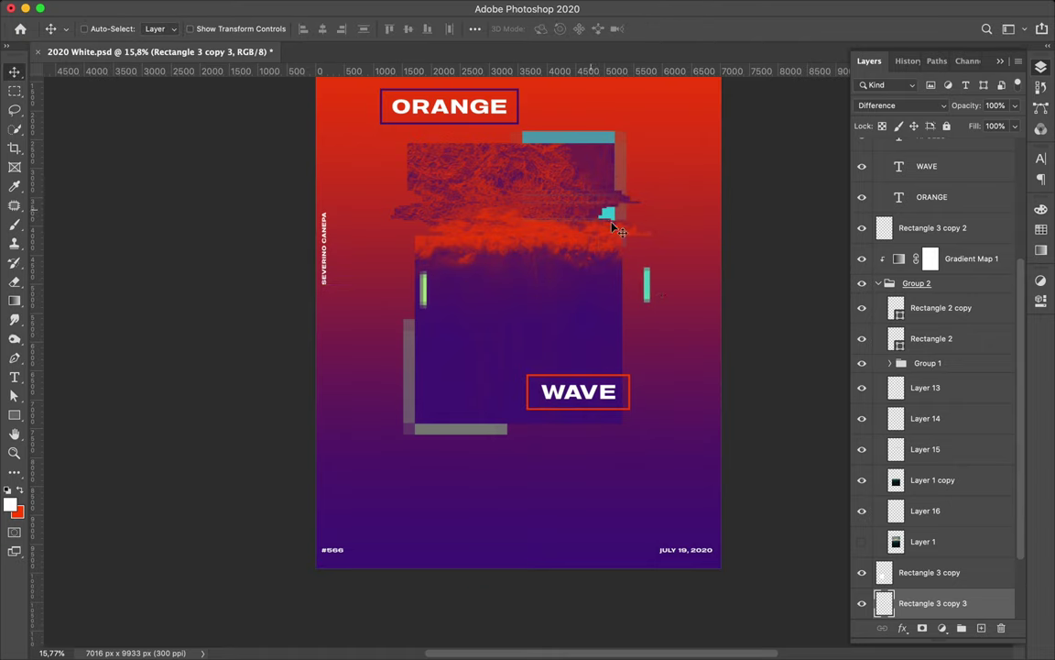
scroll(655, 294, up, 2)
super+click(465, 158)
mouse_move(473, 163)
mouse_down()
mouse_move(460, 210)
mouse_move(454, 196)
mouse_move(503, 197)
mouse_move(540, 223)
mouse_up()
- Resize the teal Rectangle 3 bar and move the green strip up to the image's left
ctrl+click(567, 243)
key(ctrl+t)
key(Return)
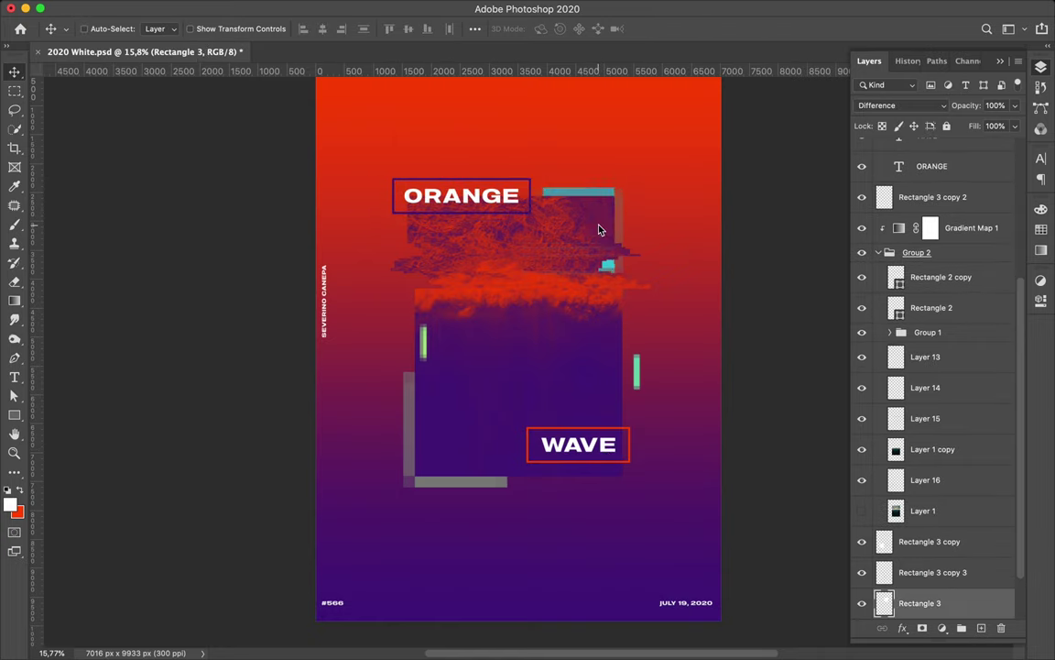
scroll(467, 274, up, 2)
ctrl+drag(427, 353, 446, 265)
- Copy the selected strip to a new layer, reapply the last filter, and move it down
key(m)
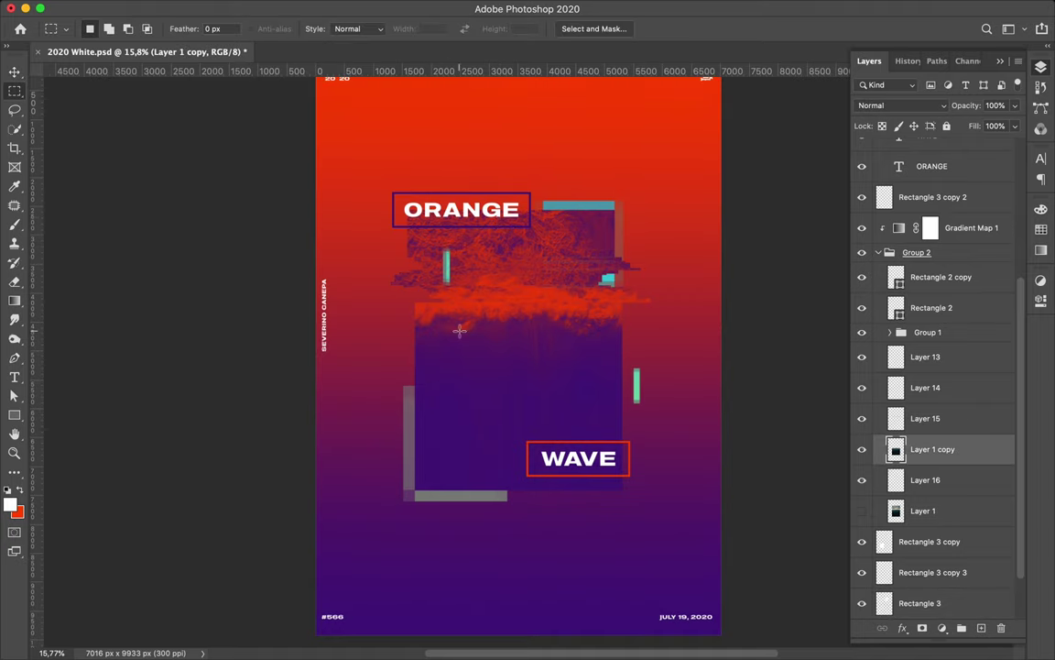
key(ctrl+j)
click(372, 7)
click(348, 28)
mouse_move(515, 339)
ctrl+mouse_down()
mouse_move(516, 383)
mouse_move(576, 499)
ctrl+mouse_up()
scroll(521, 383, down, 1)
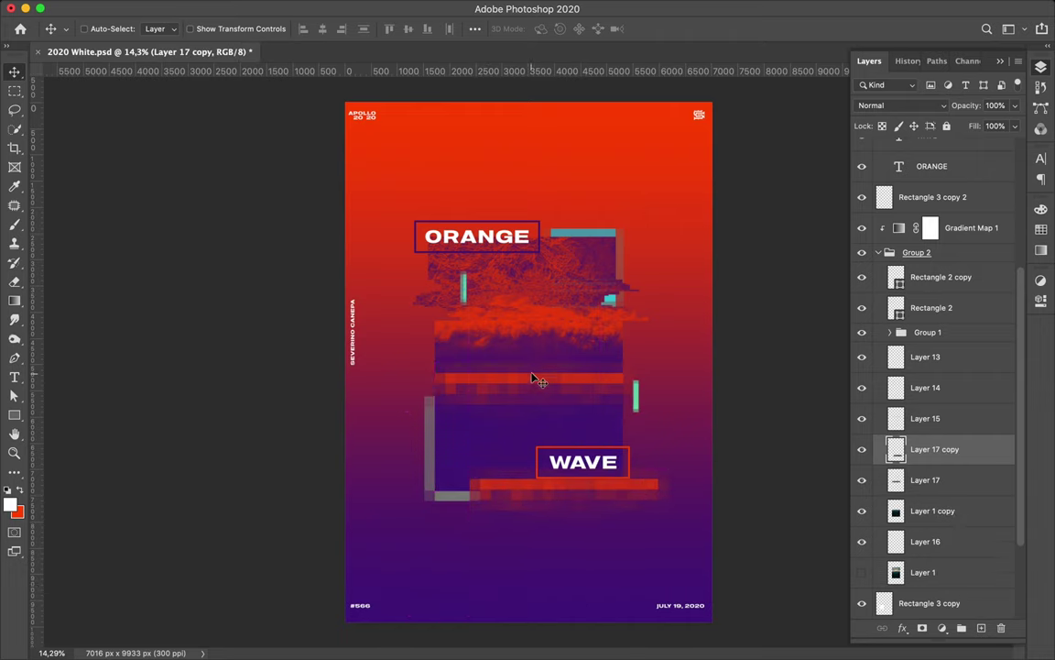
- Duplicate Layer 15 and apply the Mosaic filter to the copy
ctrl+click(543, 322)
alt+drag(554, 349, 566, 183)
click(353, 7)
click(352, 29)
drag(652, 216, 532, 443)
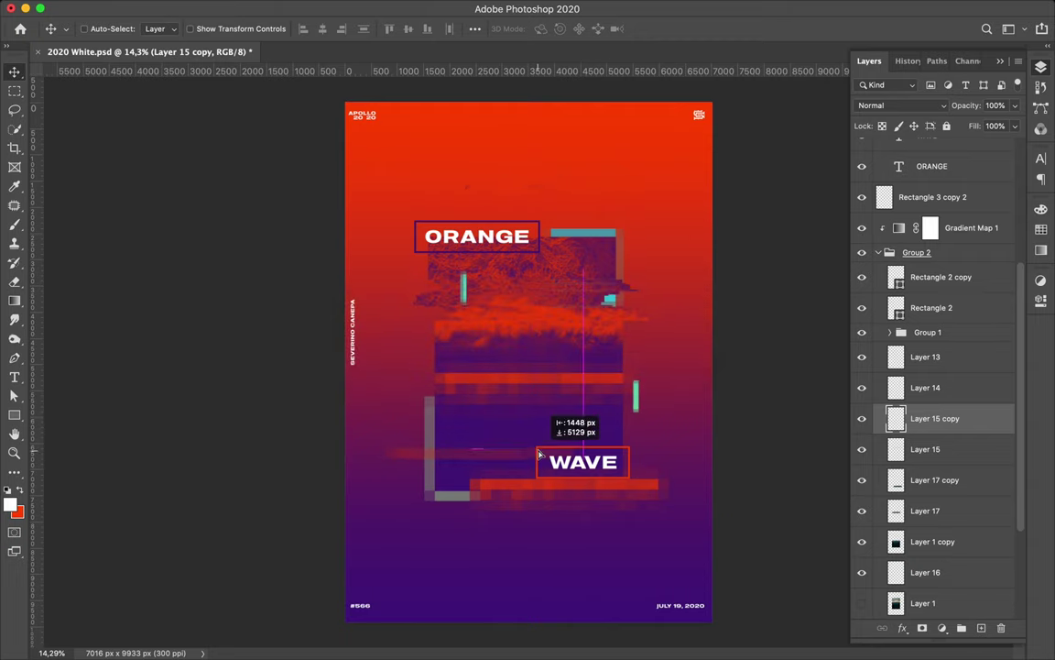
scroll(935, 366, down, 3)
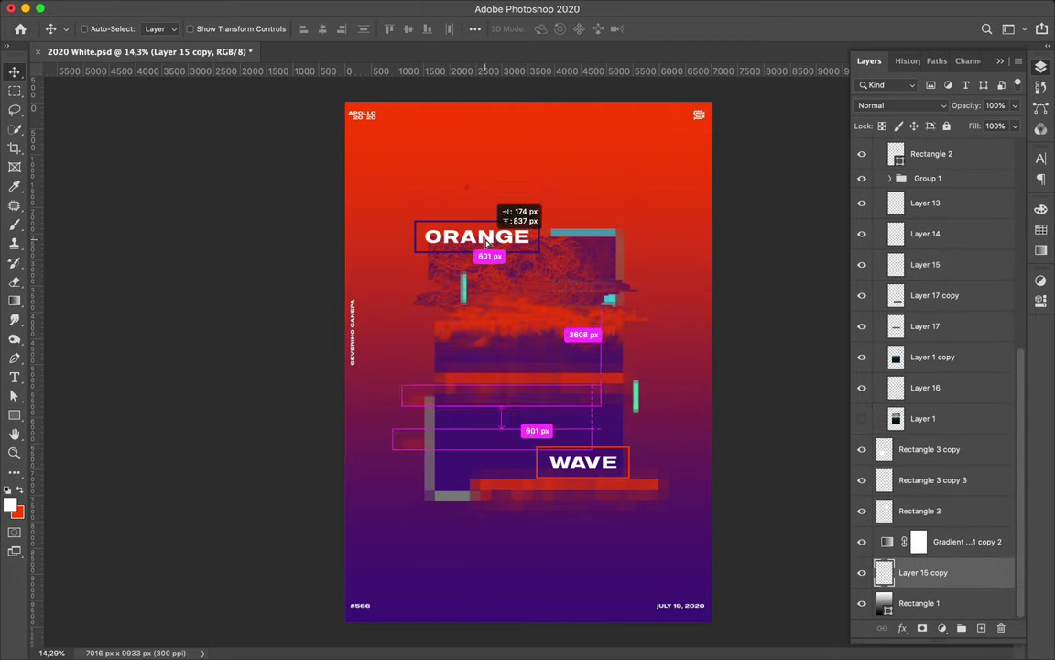
- Add a Curves adjustment layer with an inverted curve to flip the strip's colours
click(942, 628)
click(879, 430)
drag(859, 500, 859, 360)
drag(1001, 359, 1001, 502)
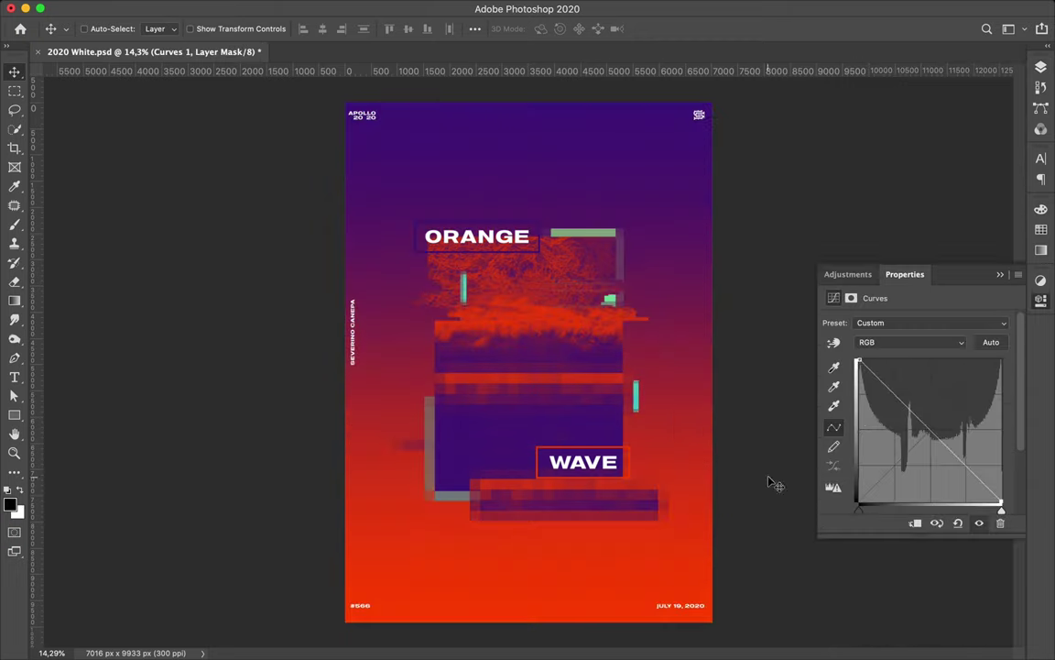
click(1040, 66)
scroll(601, 226, up, 5)
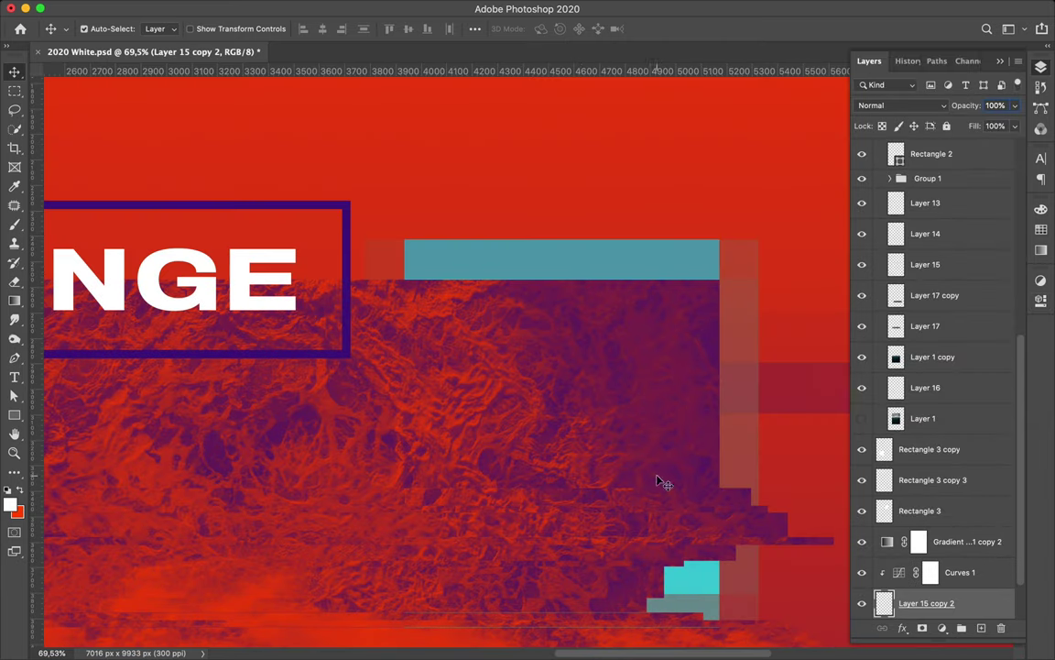
- With Auto-Select on, reposition the glitched and red pixel strips and copy the teal strip above ORANGE
key(super)
key(super+0)
mouse_move(601, 206)
mouse_down()
mouse_move(604, 143)
mouse_move(682, 212)
mouse_up()
key(super+0)
drag(601, 400, 590, 416)
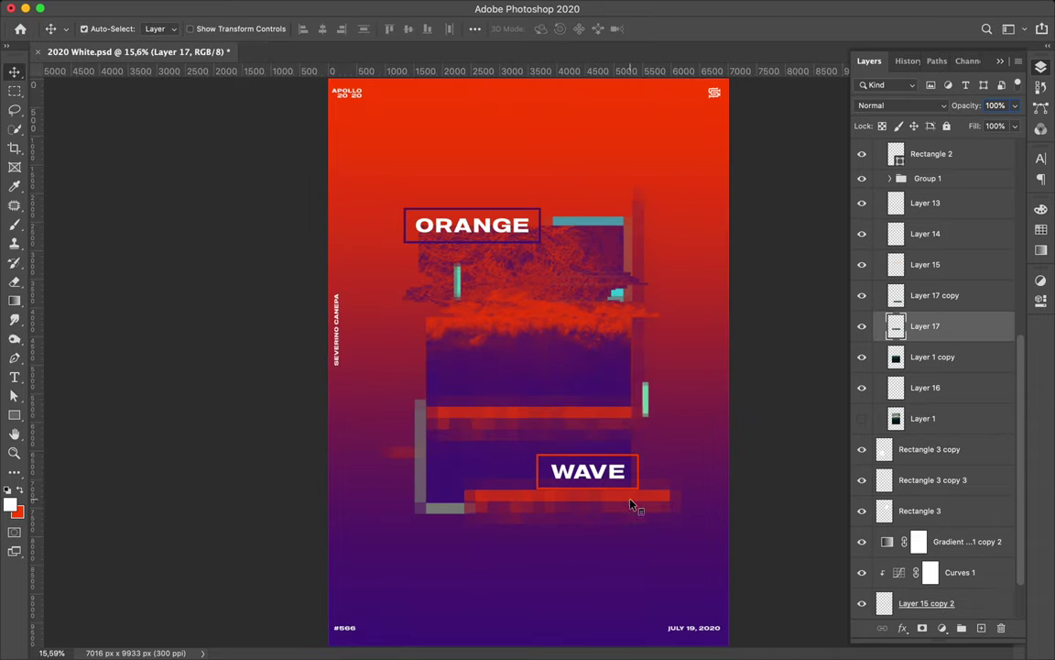
click(460, 292)
drag(460, 291, 500, 160)
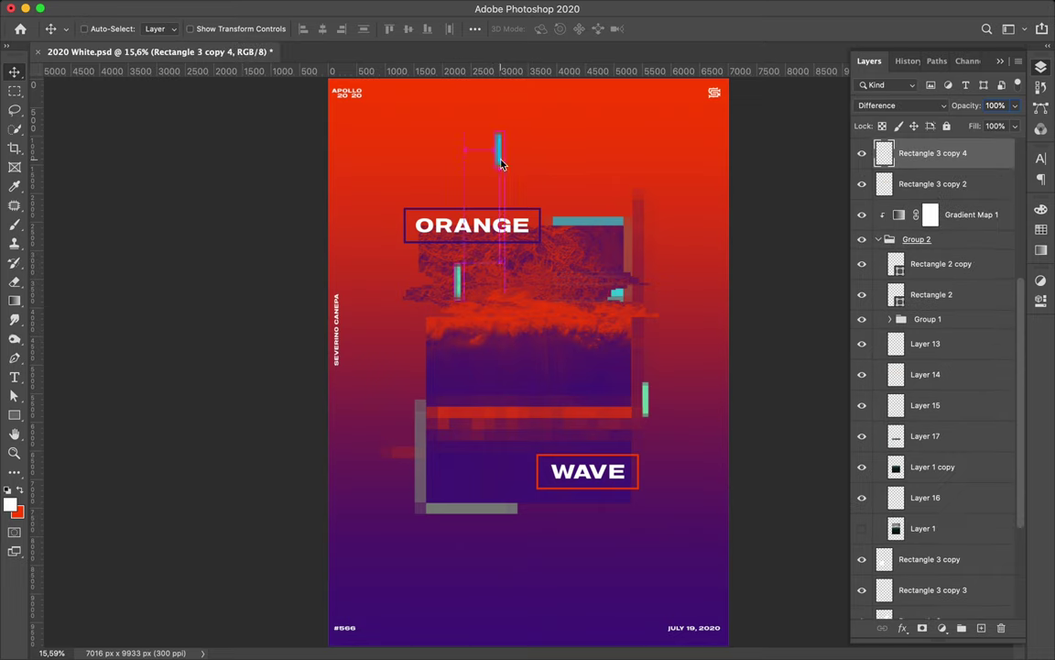
- Copy a teal strip below WAVE and set WAVE's letter tracking to 40
drag(645, 401, 603, 535)
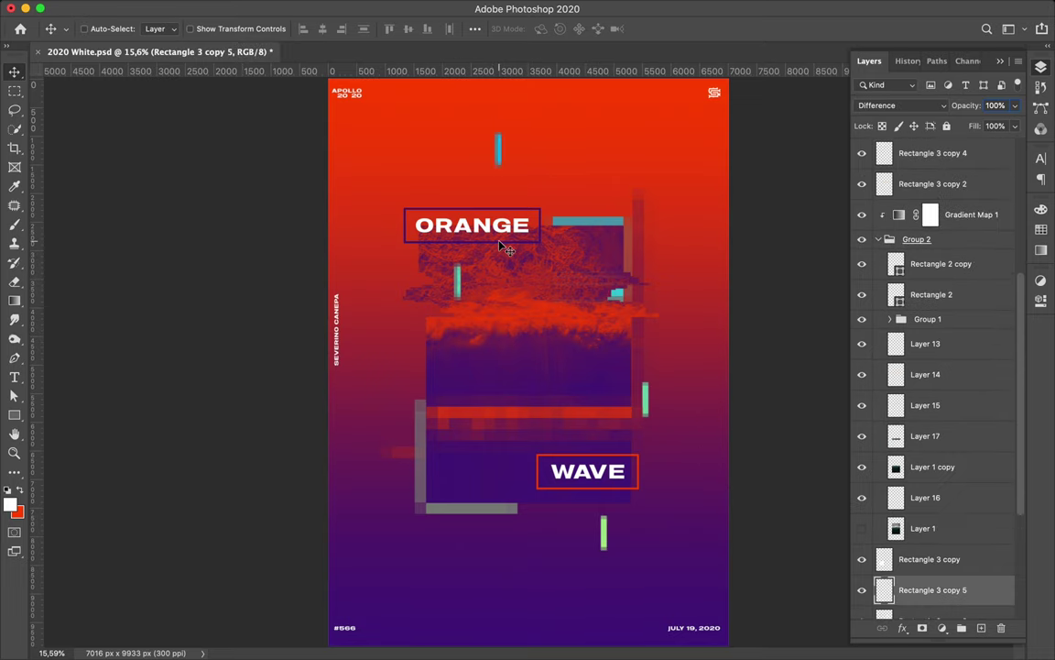
key(t)
click(577, 472)
click(1040, 158)
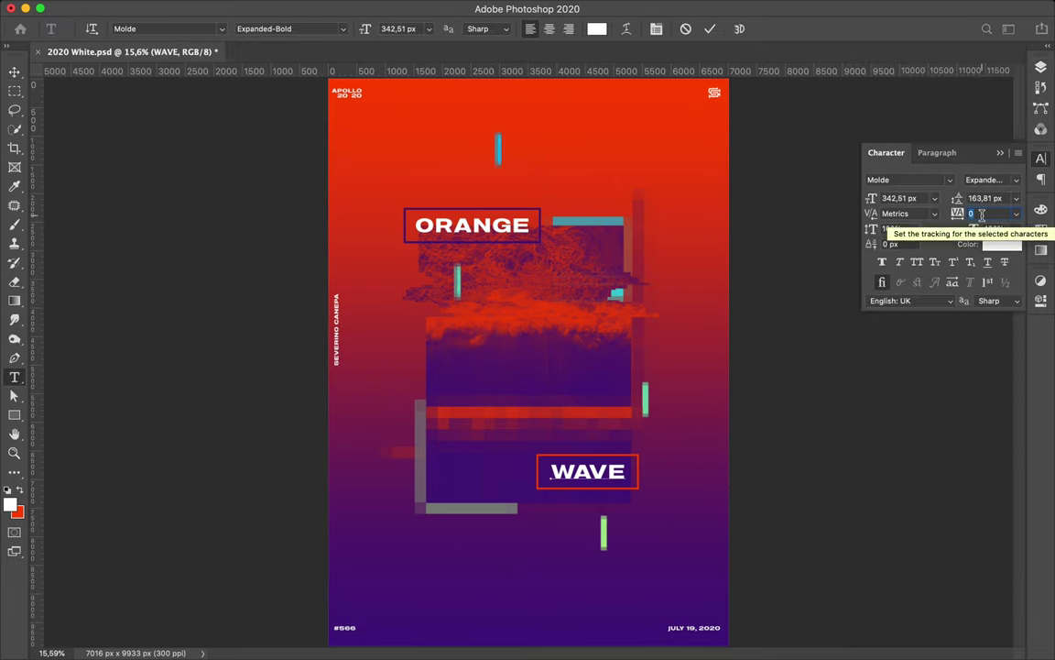
text(0)
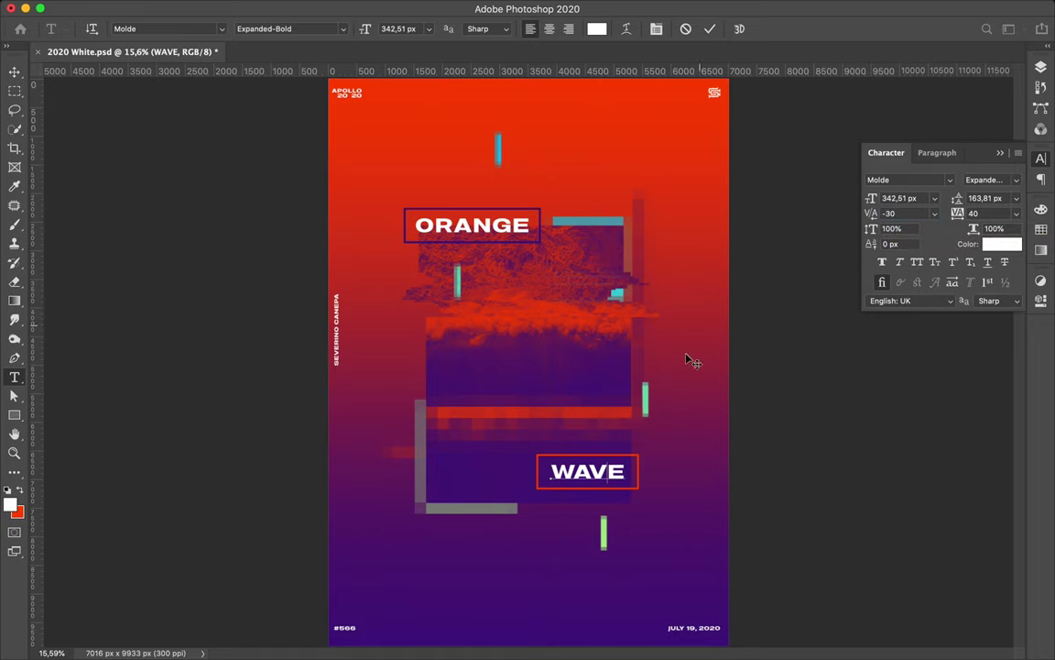
text(v)
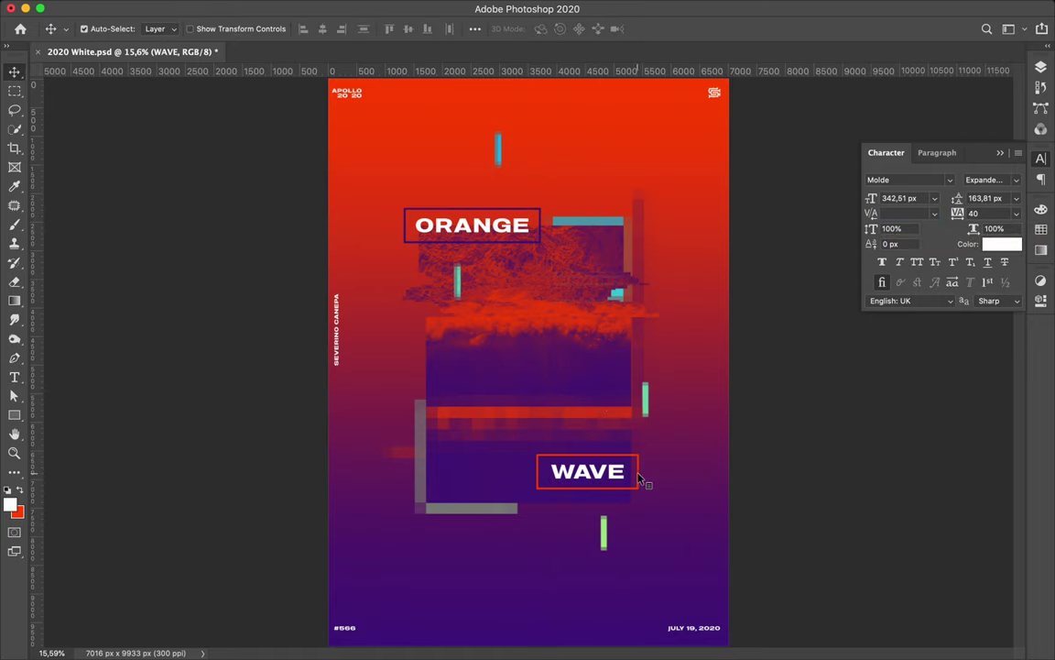
key(F7)
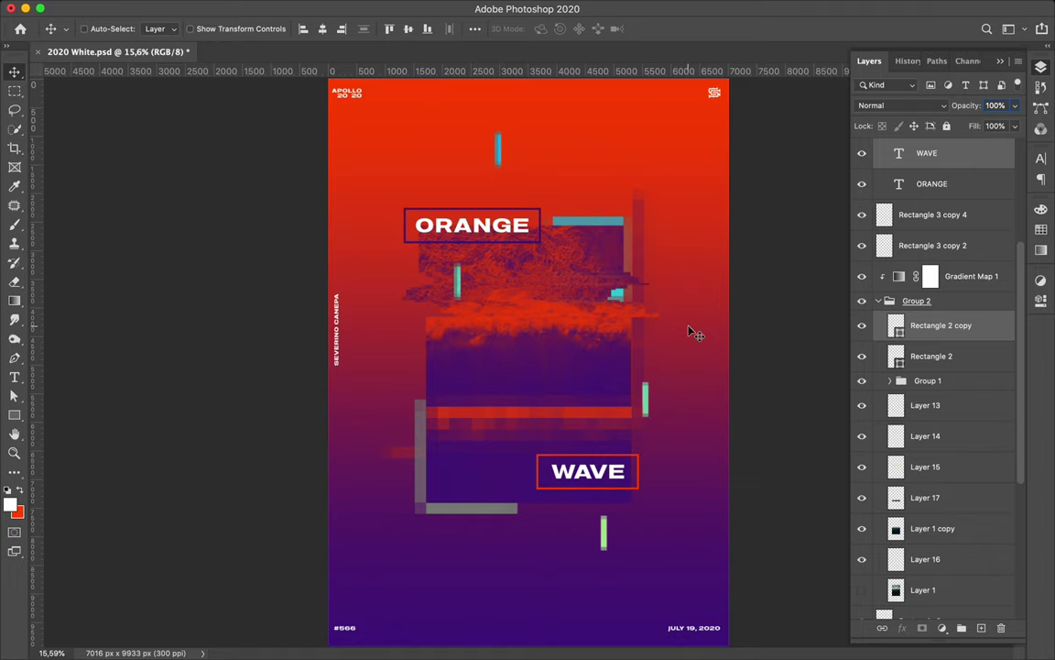
- Marquee a band of the glitched image and copy it to new Layer 18
scroll(550, 330, down, 1)
scroll(430, 338, up, 2)
scroll(430, 337, up, 2)
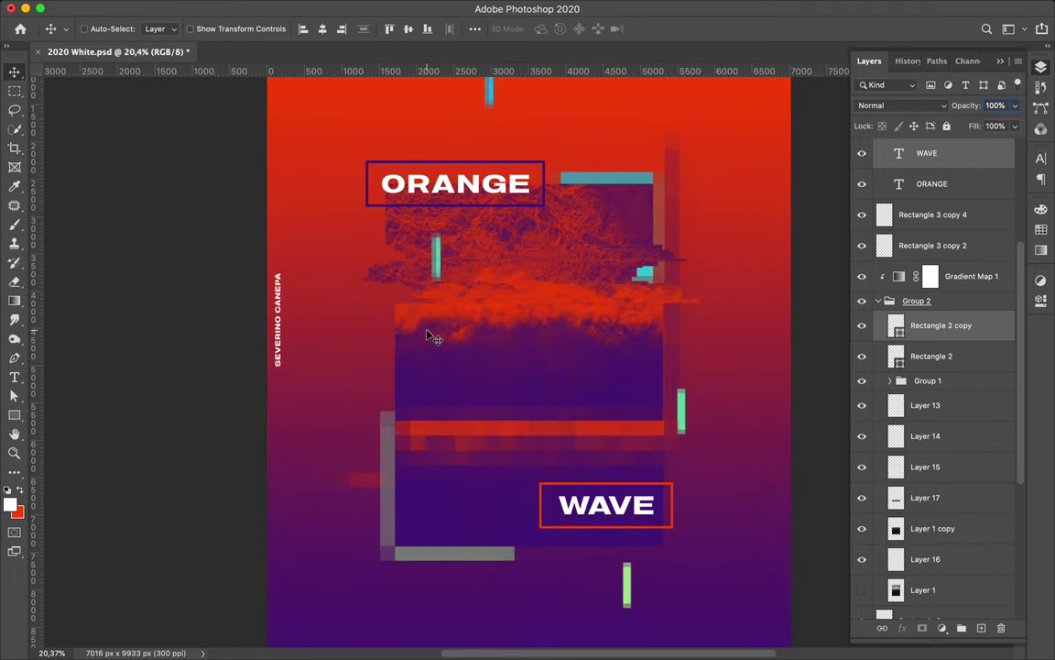
key(m)
drag(379, 358, 673, 396)
key(ctrl+j)
key(v)
- Move Layer 18 to the top of Group 2, position it, and make a lower-stacked copy
click(344, 8)
click(546, 391)
drag(955, 528, 953, 316)
drag(577, 430, 575, 444)
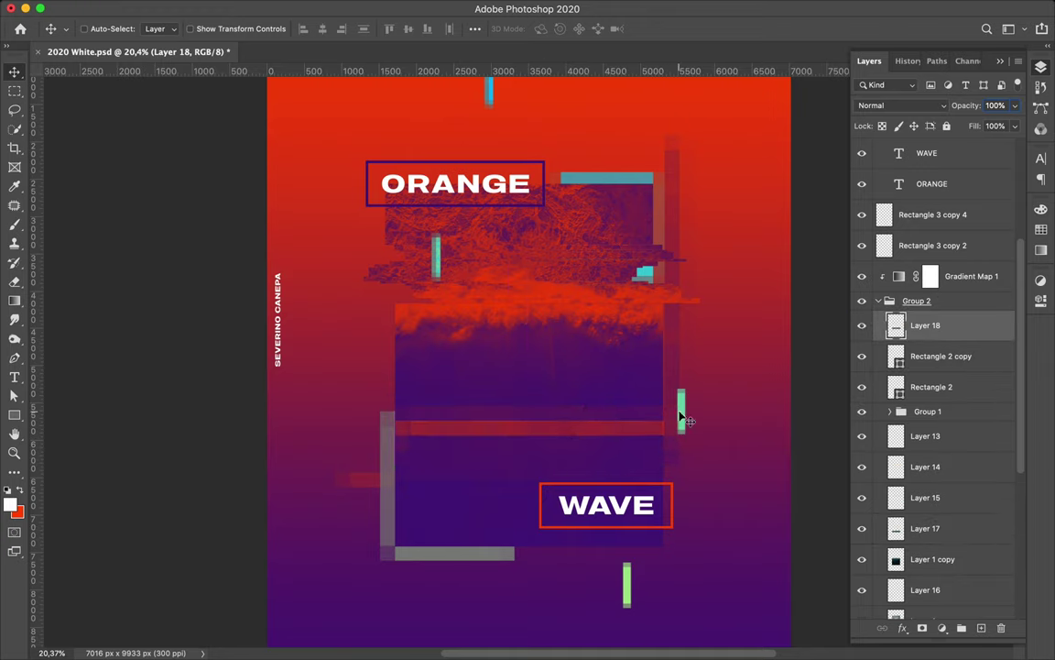
drag(650, 436, 623, 172)
drag(925, 207, 931, 554)
- Delete Layer 15 copy 2 and shift the Layer 18 copy strip straight down
click(925, 510)
key(BackSpace)
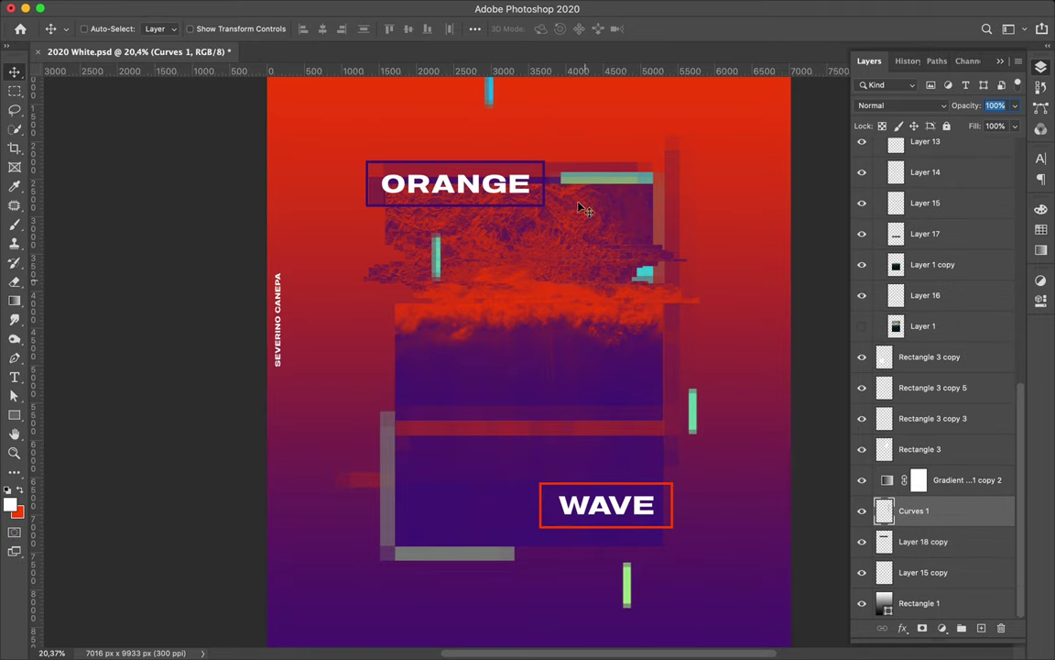
click(924, 541)
drag(562, 374, 563, 228)
scroll(488, 305, down, 2)
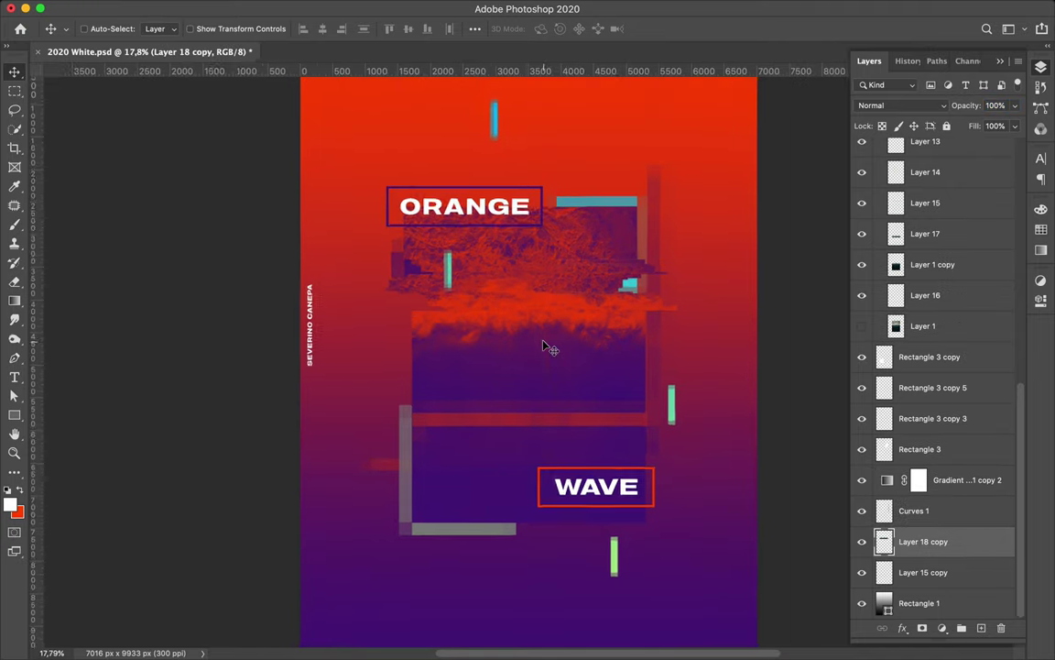
scroll(489, 305, down, 3)
- Copy pixels from Layer 18 to a new layer and offset them into a glitch block
ctrl+click(556, 331)
key(m)
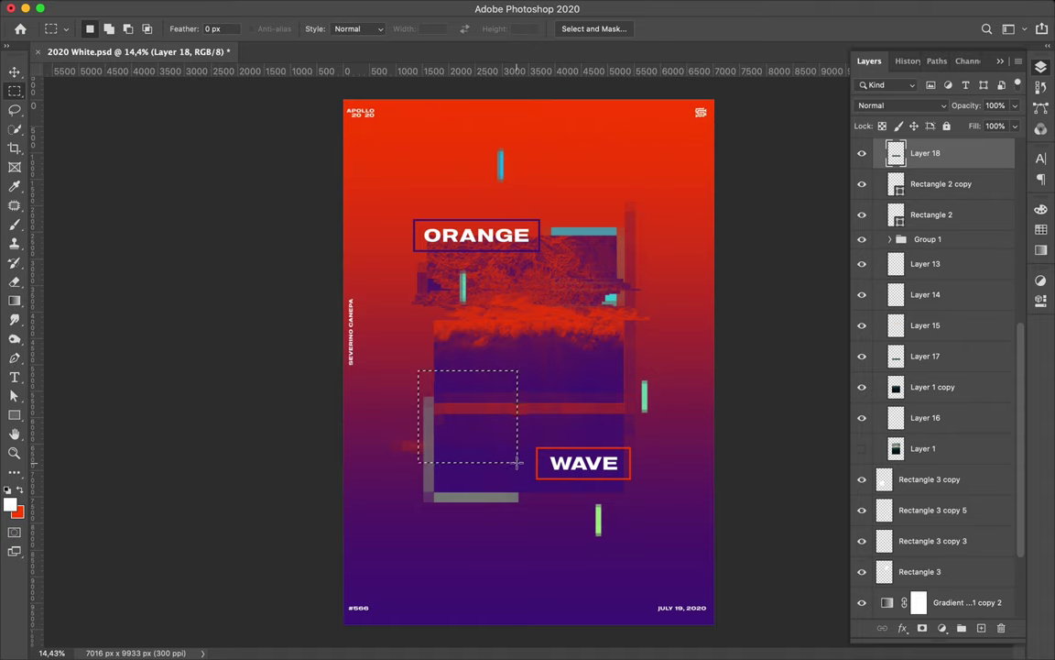
key(ctrl+j)
key(v)
drag(499, 440, 500, 409)
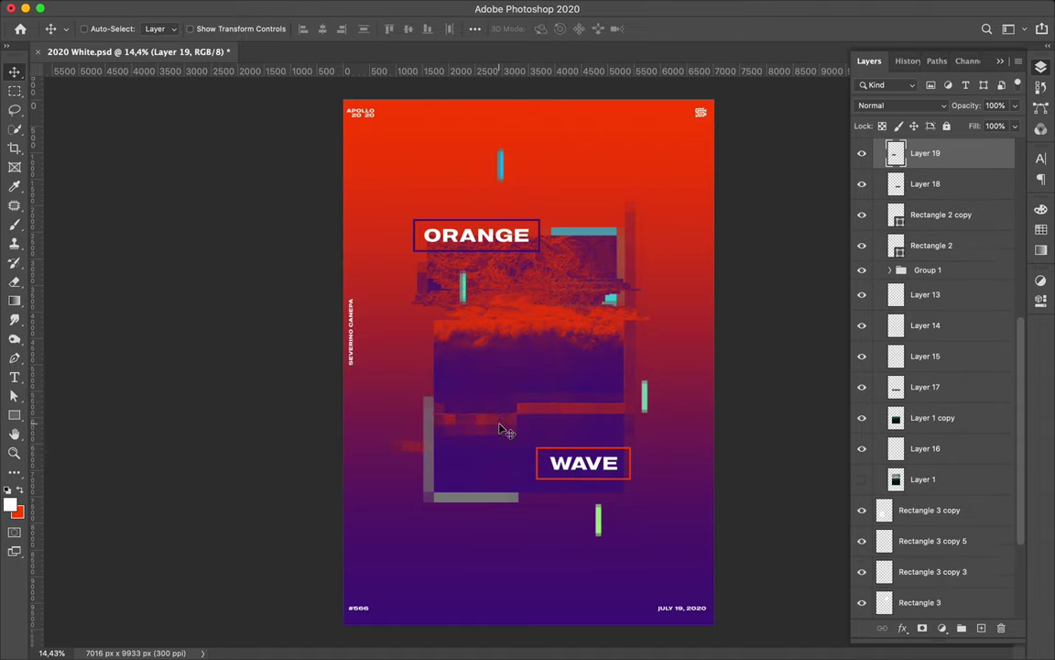
- Copy and offset a strip from Layer 17 near the left frame, then draw a tall rectangle on the right
ctrl+click(504, 431)
key(m)
key(ctrl+j)
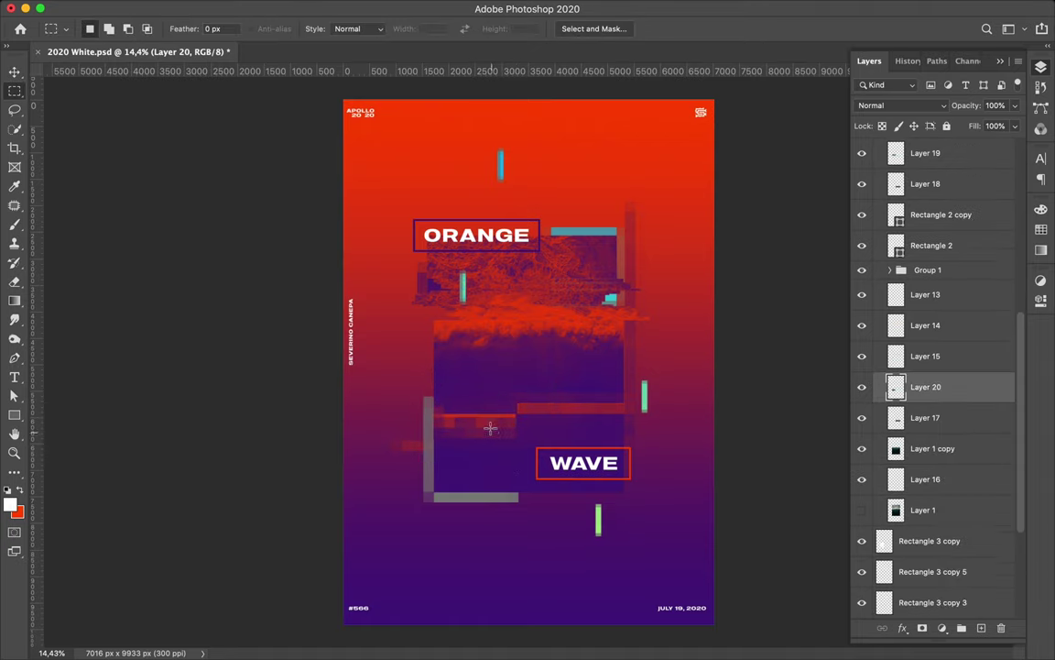
key(v)
drag(490, 430, 491, 439)
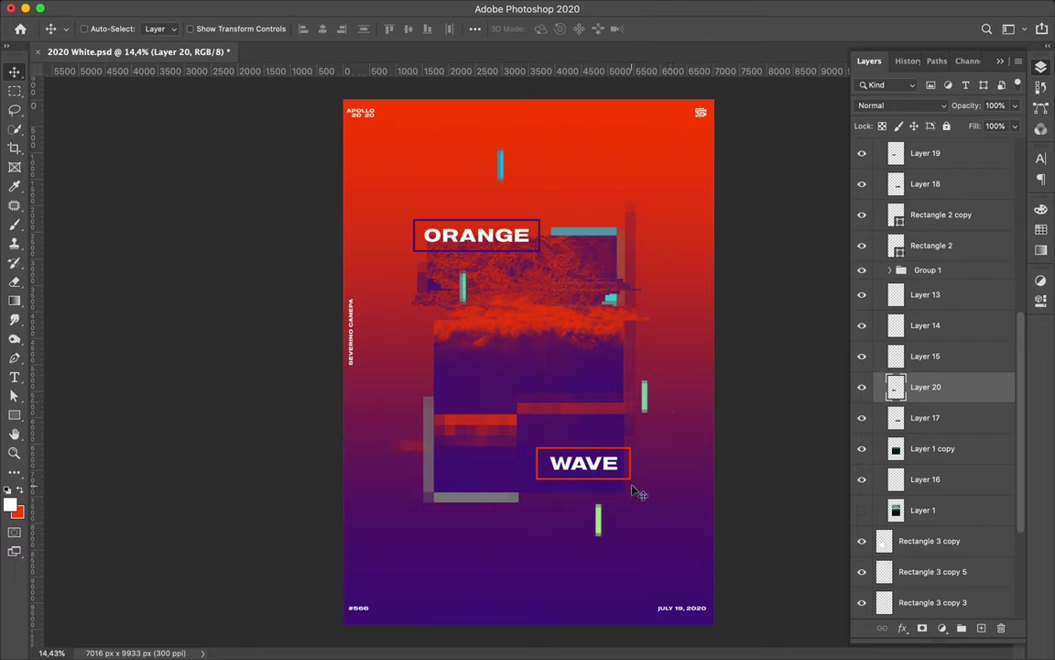
key(u)
drag(646, 554, 646, 554)
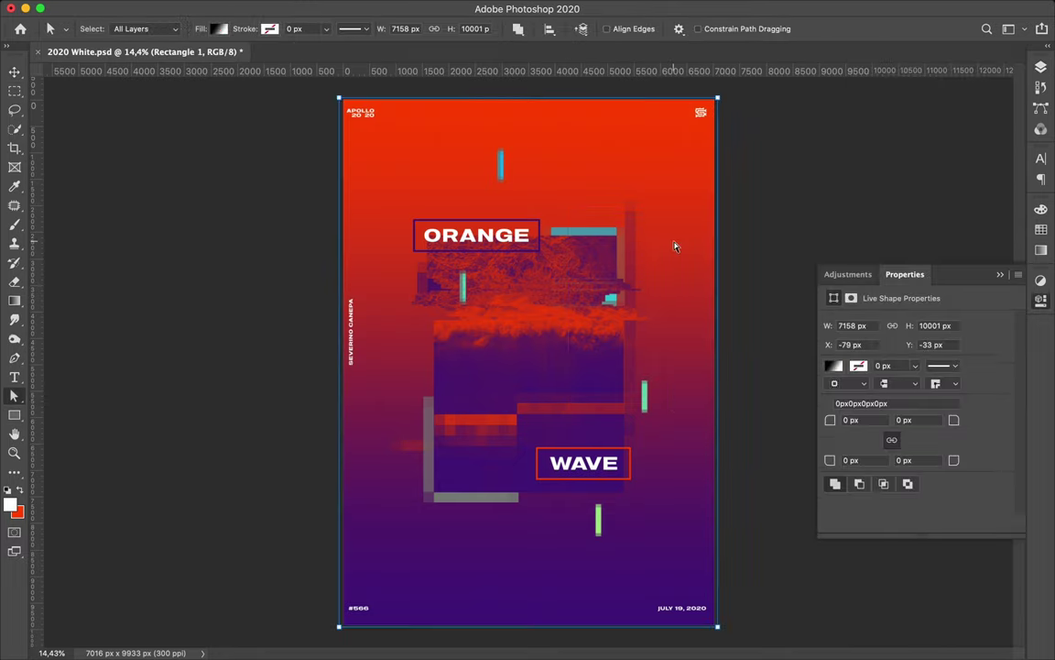
- Reorder the tall 3 px outlined rectangle and set its blend mode to Difference
key(v)
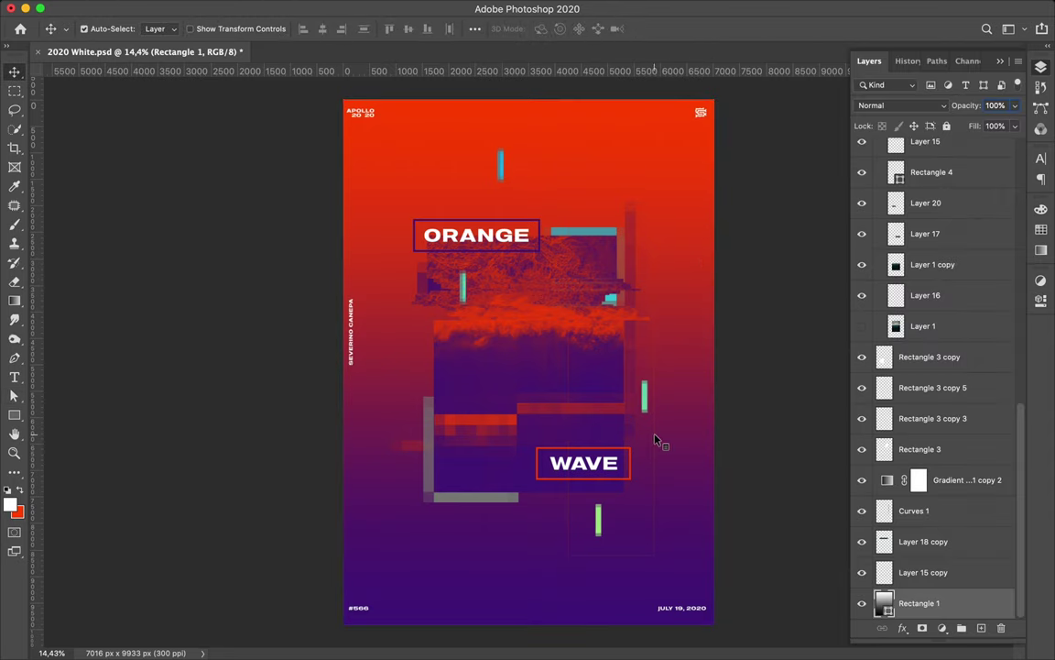
click(596, 400)
key(a)
click(565, 266)
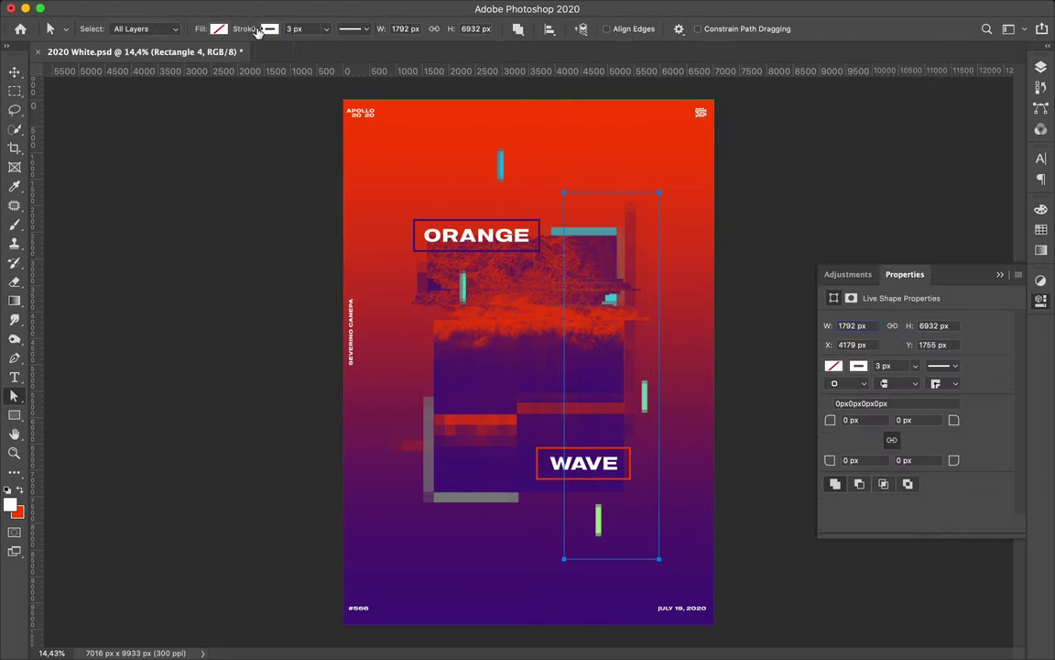
key(v)
key(F7)
mouse_move(949, 214)
mouse_down()
mouse_move(971, 495)
mouse_move(925, 455)
mouse_up()
scroll(902, 410, down, 1)
click(902, 105)
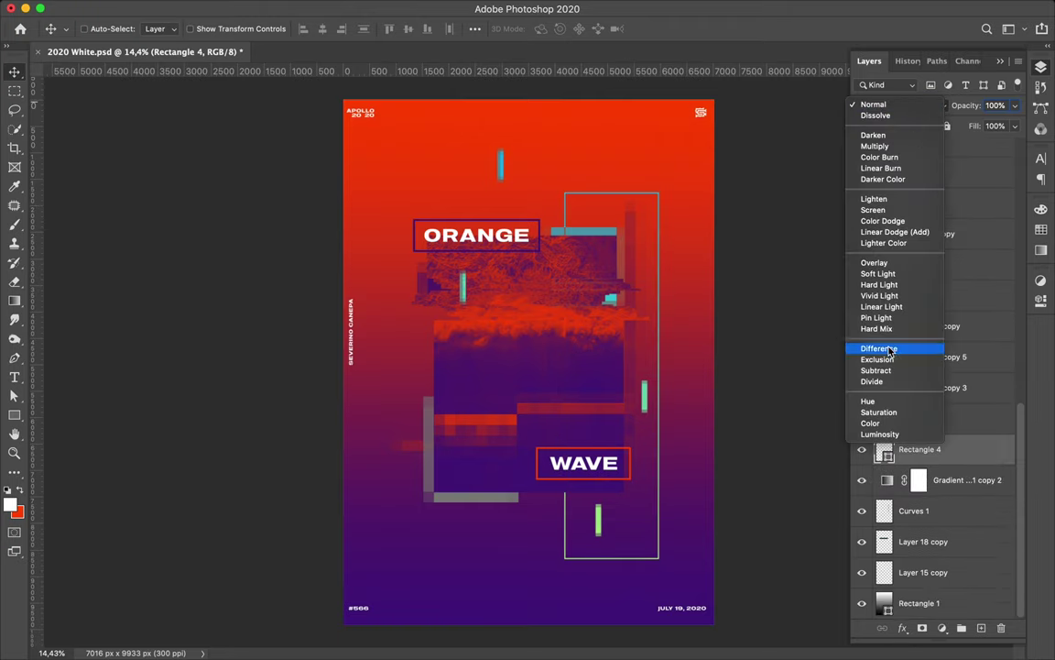
click(879, 348)
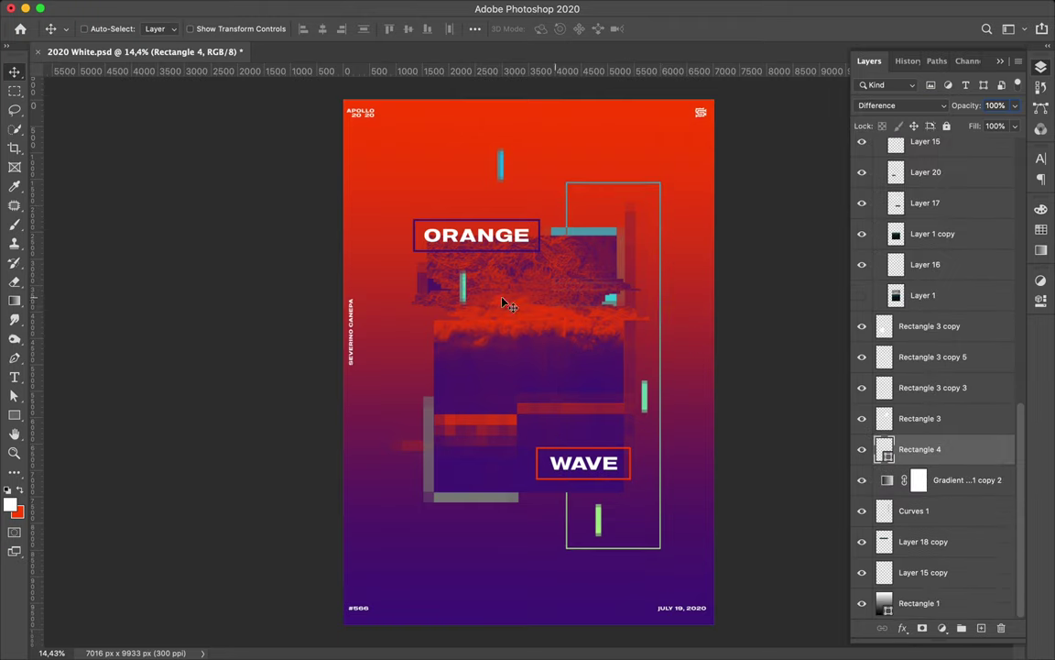
- Draw a wide 93 px cyan-stroke frame across the image and stretch its right edge
key(u)
drag(379, 281, 714, 423)
key(a)
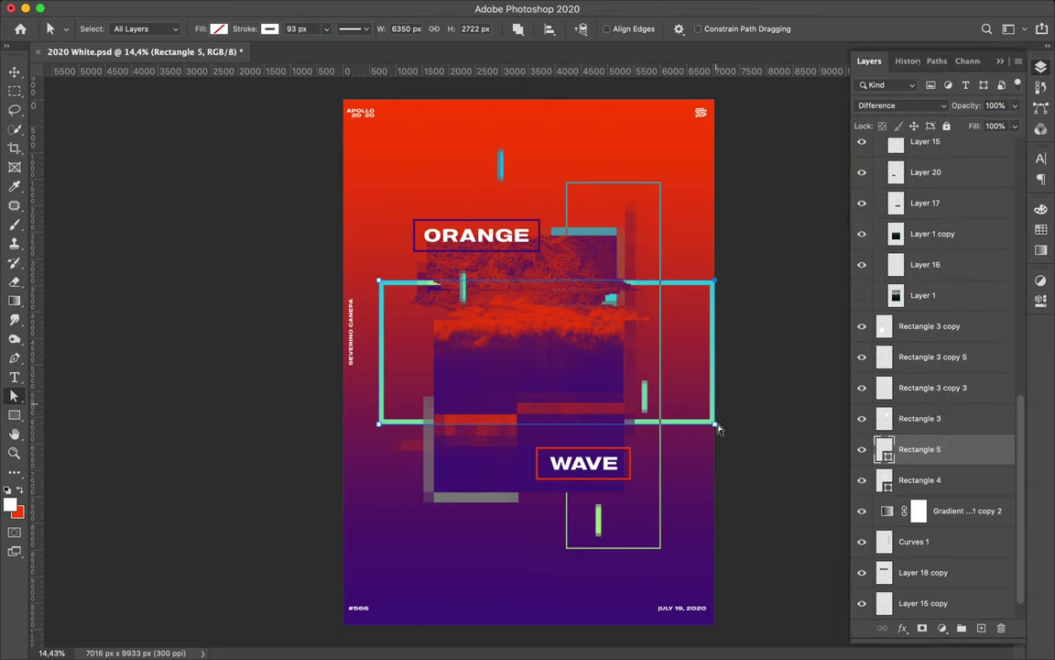
drag(662, 429, 664, 428)
click(661, 188)
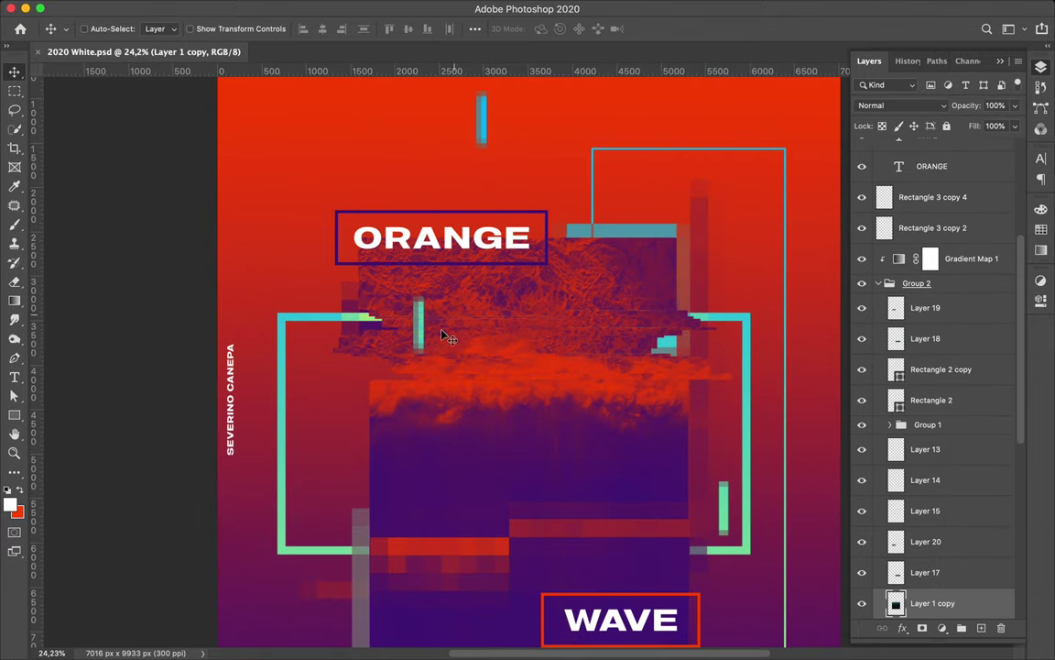
- Marquee-select a small patch of the ocean image layer
scroll(449, 337, up, 2)
scroll(403, 385, up, 2)
scroll(403, 384, up, 3)
scroll(431, 440, up, 5)
ctrl+click(460, 492)
key(m)
mouse_move(424, 446)
mouse_down()
mouse_move(460, 471)
mouse_move(246, 264)
mouse_up()
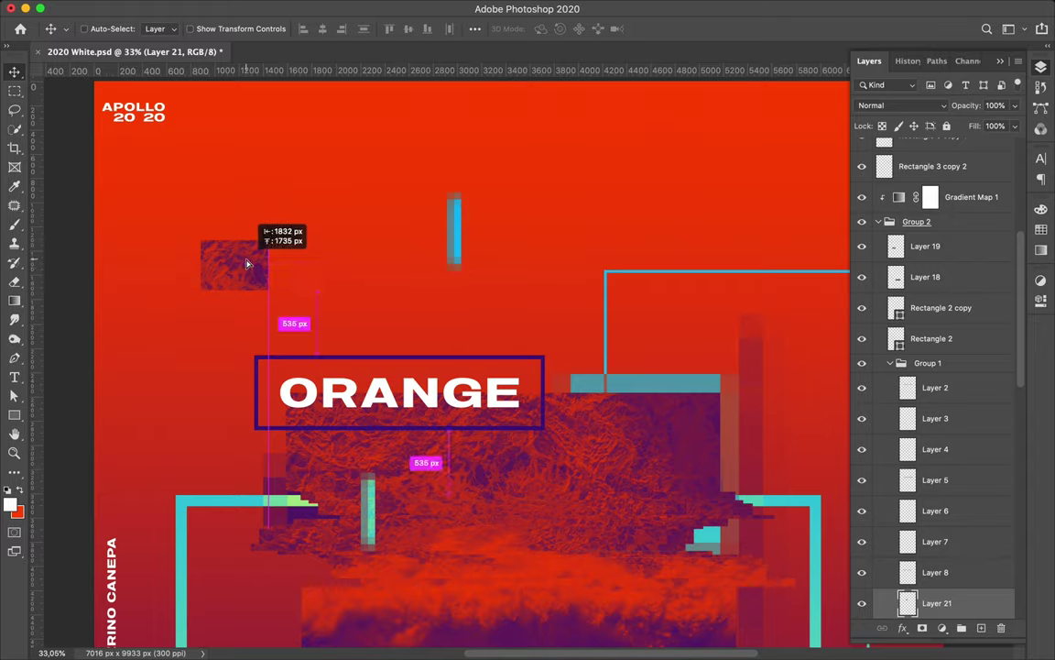
- Zoom out to the whole poster and toggle visibility of several strip layers
scroll(253, 264, down, 5)
key(alt+bracketleft)
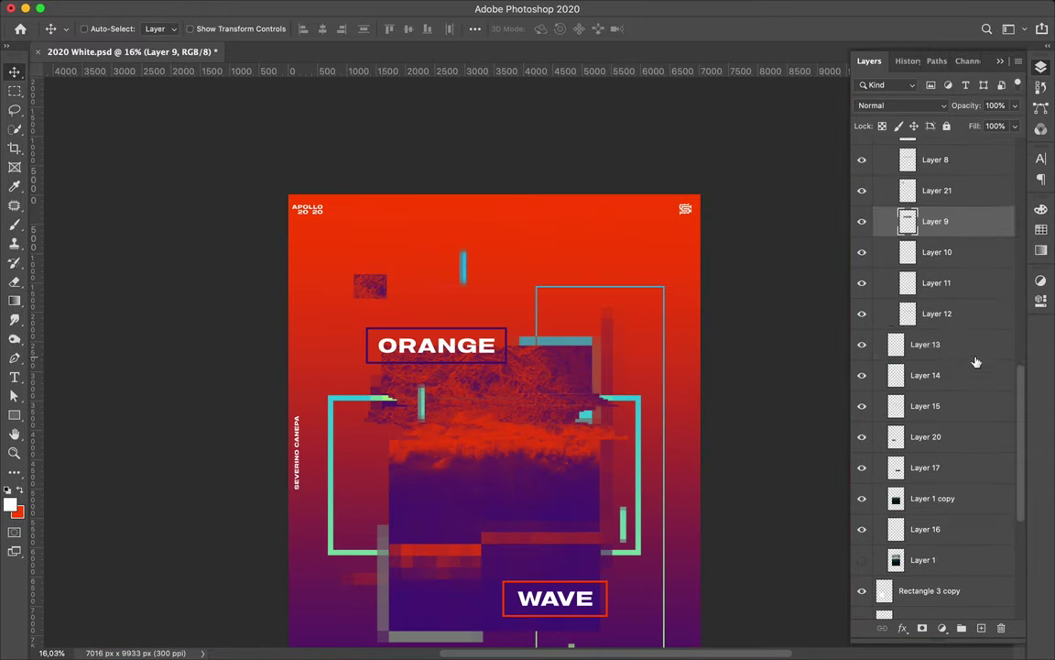
key(alt+bracketleft)
key(alt+bracketleft)
key(alt+bracketleft)
mouse_move(862, 498)
mouse_down()
mouse_move(871, 527)
mouse_move(862, 375)
mouse_up()
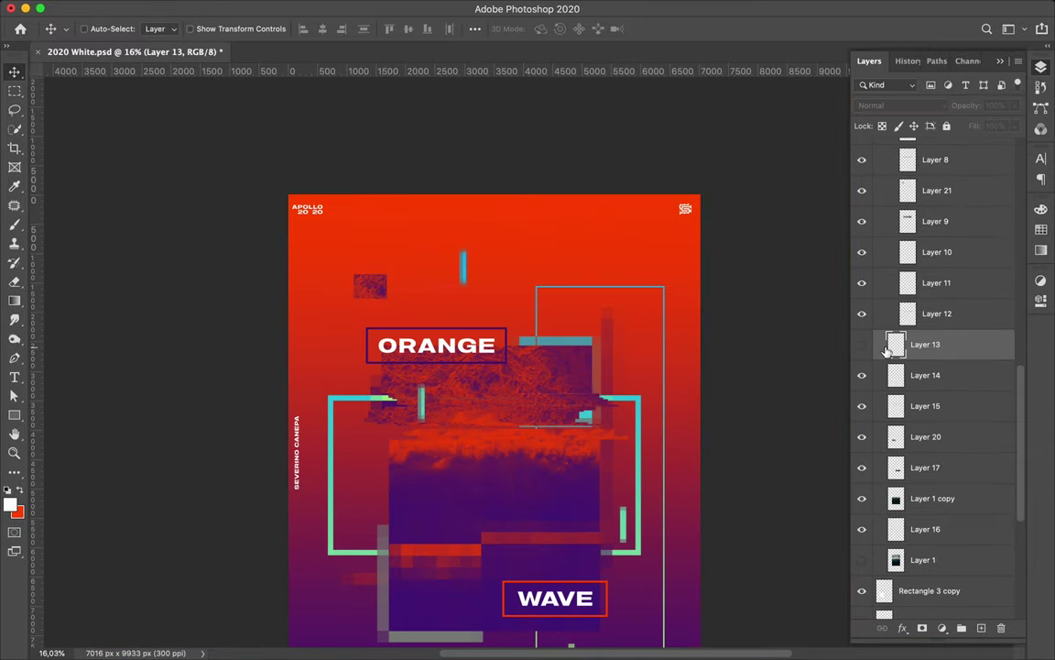
- Set Layer 2's drop shadow colour to black (000000)
click(923, 536)
scroll(925, 367, up, 5)
click(931, 278)
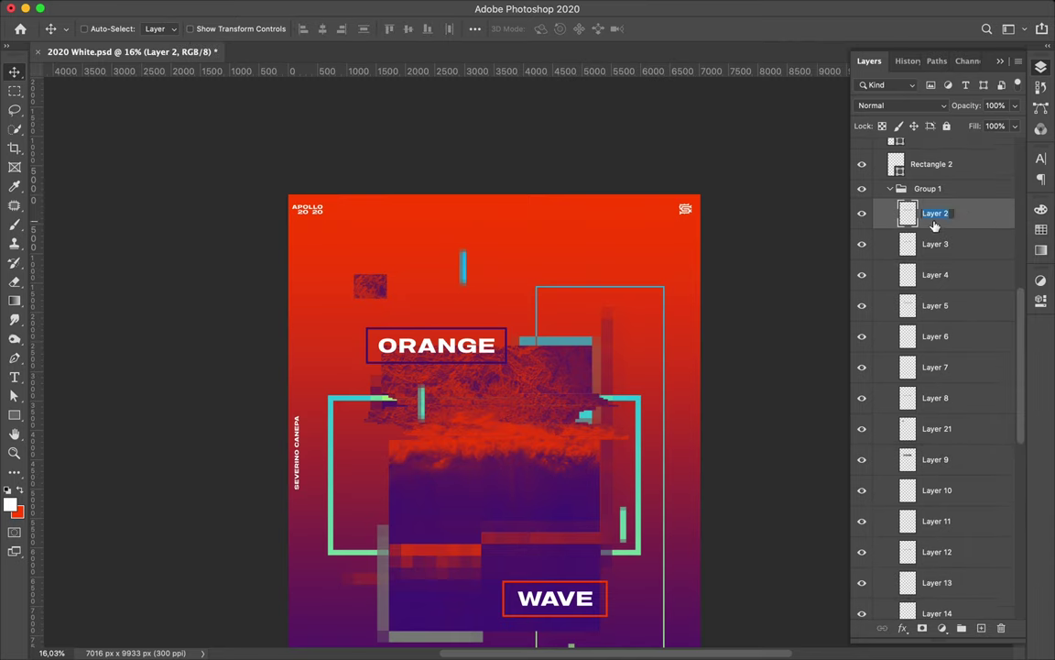
double_click(971, 278)
click(801, 119)
text(000000)
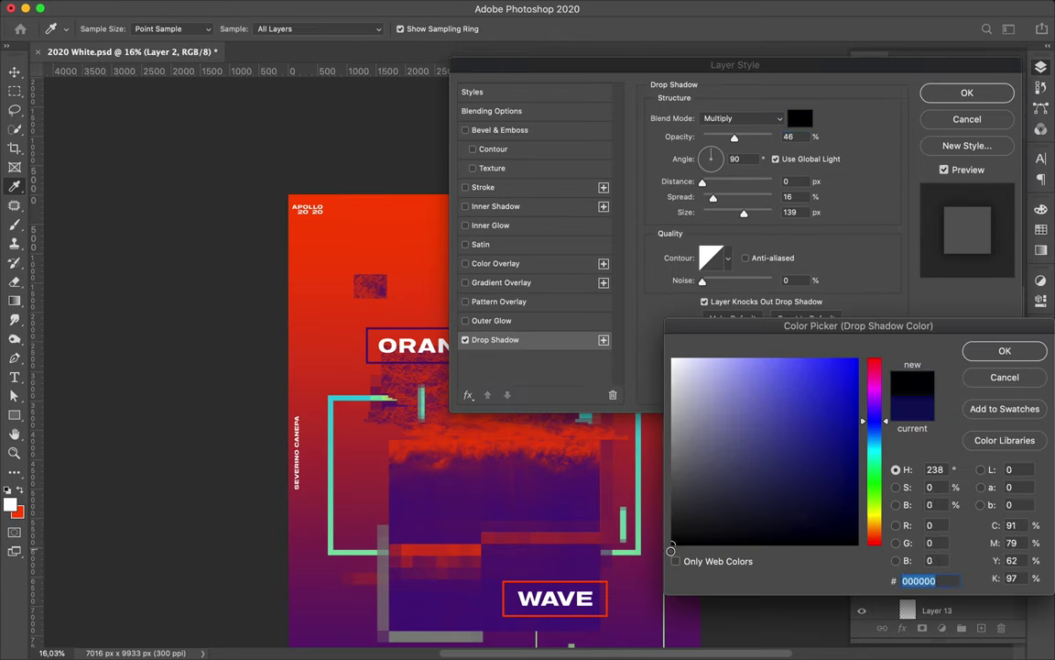
key(Return)
key(Return)
- Copy Layer 2's drop shadow style and paste it onto the other strip layers
scroll(476, 393, up, 5)
right_click(985, 212)
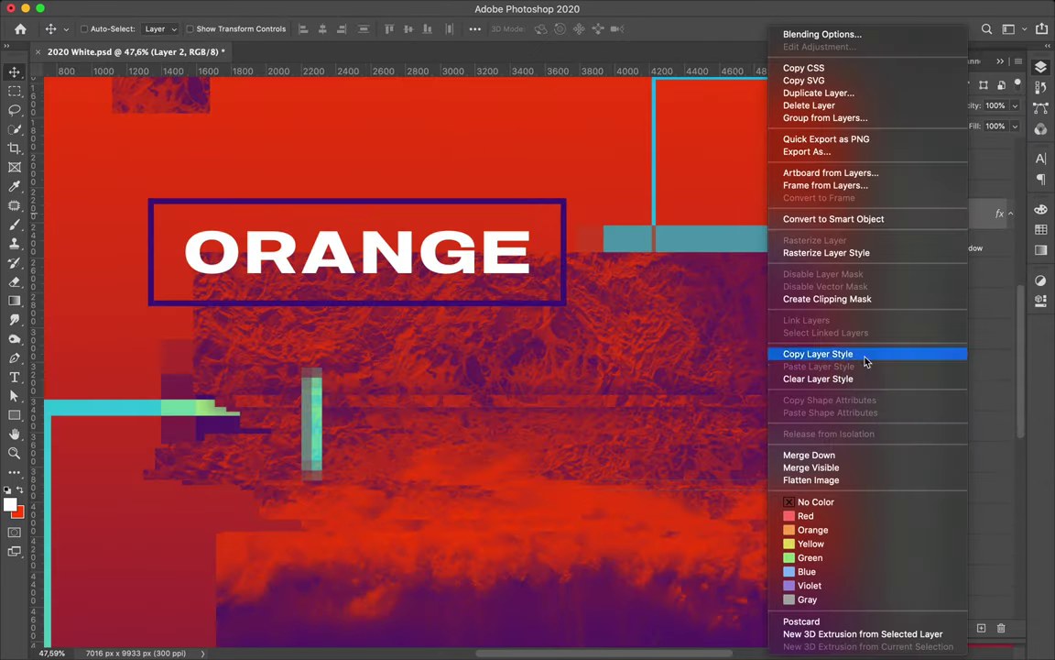
click(867, 357)
scroll(961, 370, down, 10)
right_click(973, 449)
click(824, 365)
- Move Layer 16 between Layers 11 and 12, and Layer 13 above Layer 11
scroll(589, 377, down, 2)
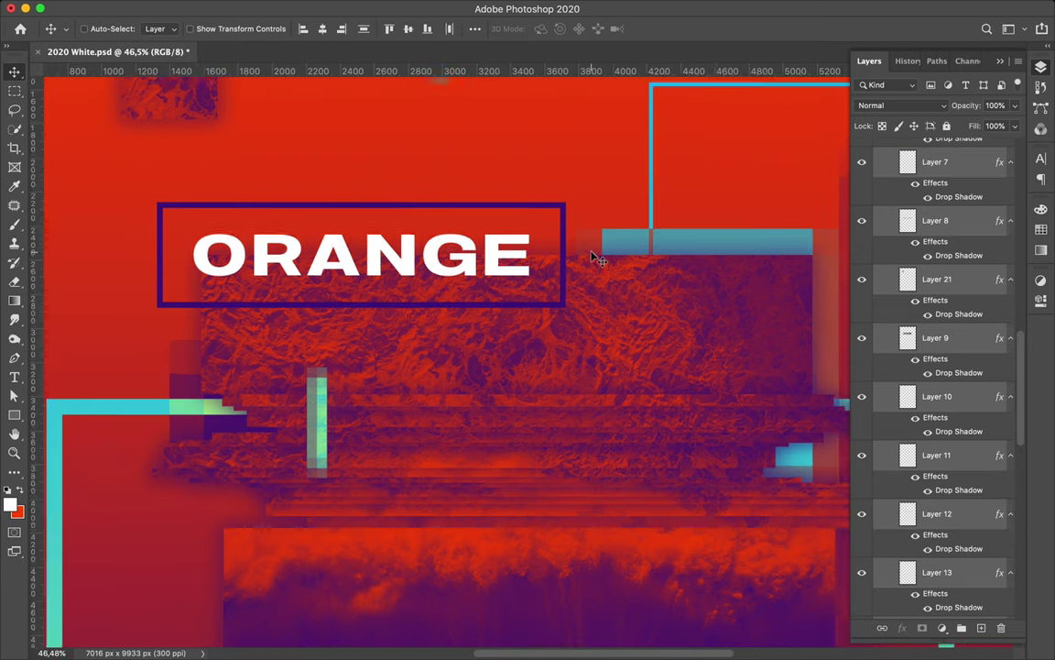
scroll(589, 256, down, 5)
drag(937, 576, 953, 224)
drag(937, 330, 952, 189)
scroll(529, 357, down, 3)
drag(483, 284, 488, 393)
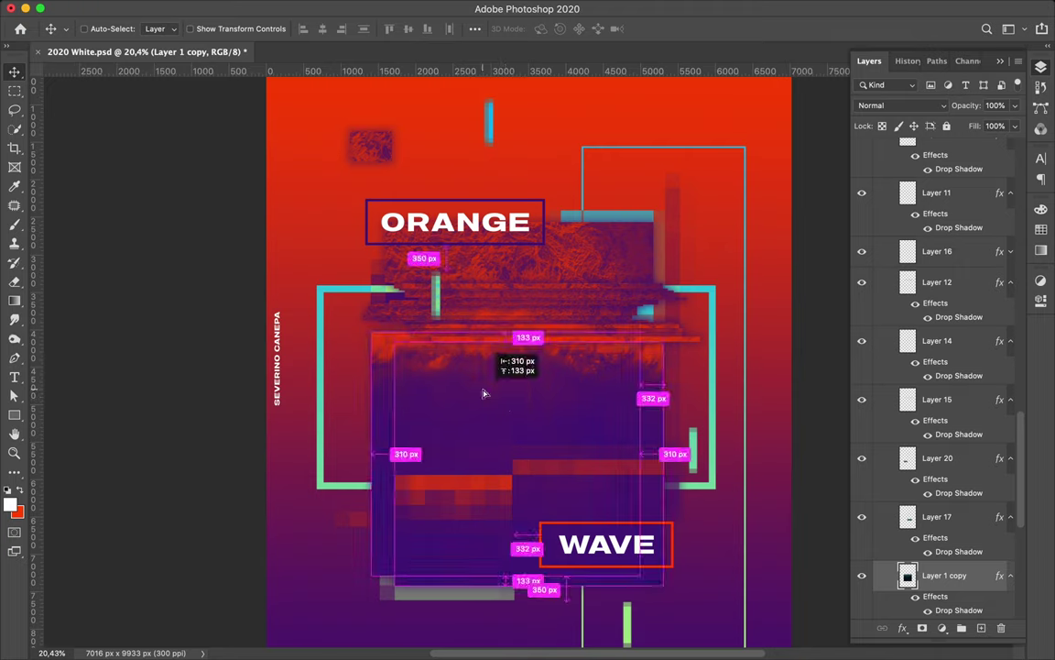
- Place Layer 1 copy 2 below Layer 1 copy and rotate the duplicated purple block 180°
click(1009, 224)
drag(947, 284, 947, 322)
key(ctrl+t)
drag(342, 386, 733, 549)
scroll(652, 521, down, 3)
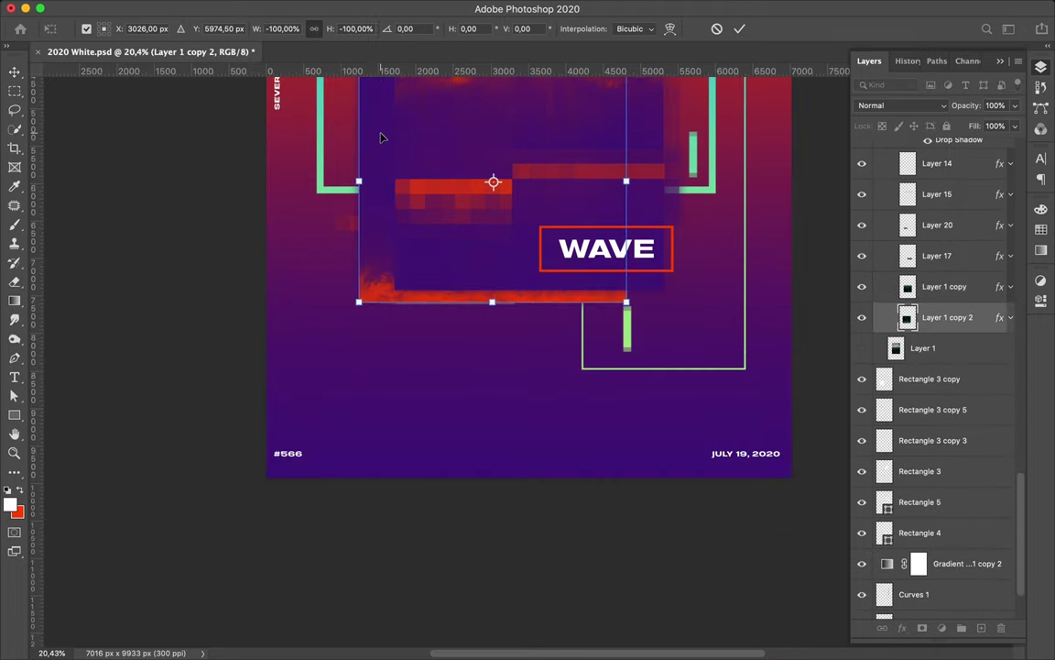
key(Return)
- Apply Pixelate > Mosaic to the flipped purple block and reposition it
drag(947, 317, 932, 557)
drag(692, 461, 343, 302)
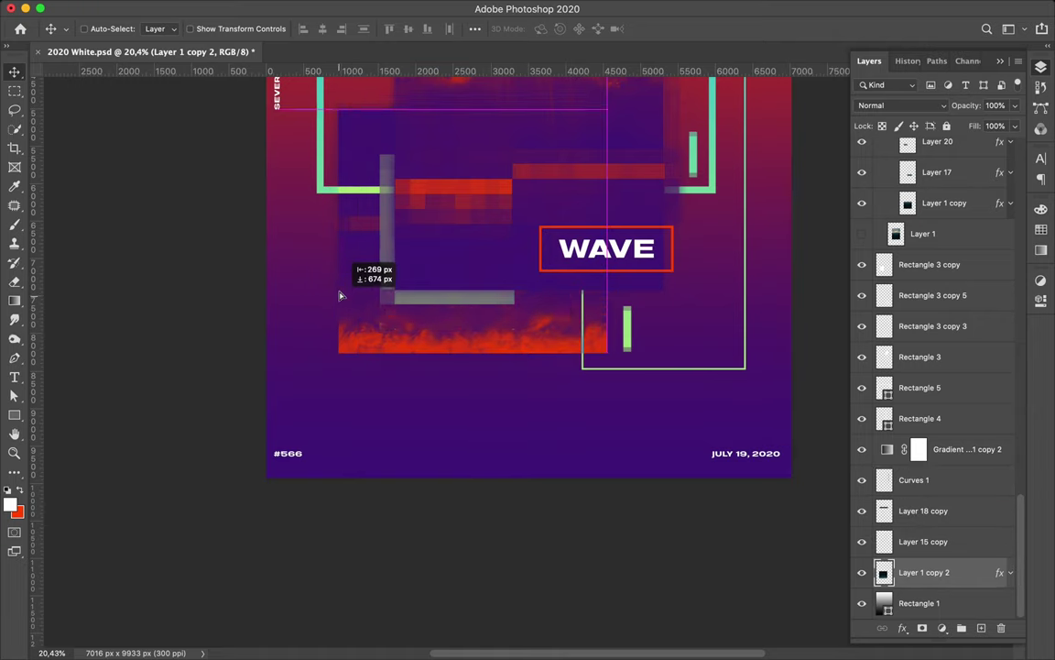
scroll(349, 276, up, 3)
click(342, 9)
drag(354, 247, 370, 245)
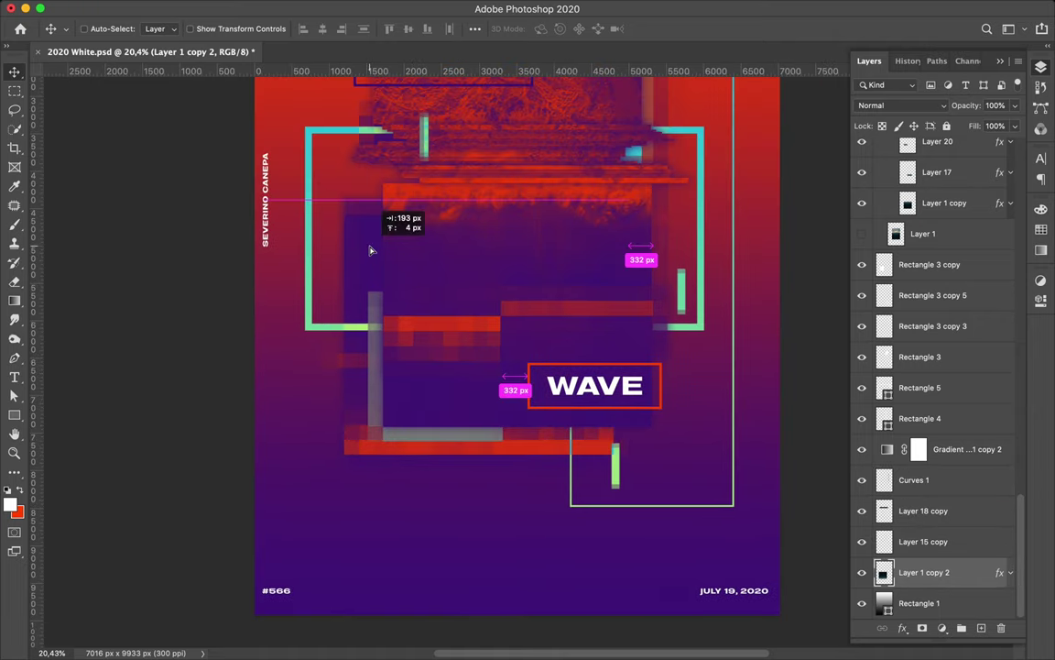
scroll(354, 294, up, 3)
scroll(516, 241, up, 2)
- Duplicate the Layer 9 strip, stand it upright near ORANGE, and move it lower in the stack
ctrl+click(516, 241)
key(ctrl+j)
key(ctrl+t)
mouse_move(586, 110)
mouse_down()
mouse_move(561, 126)
mouse_move(577, 110)
mouse_up()
key(Return)
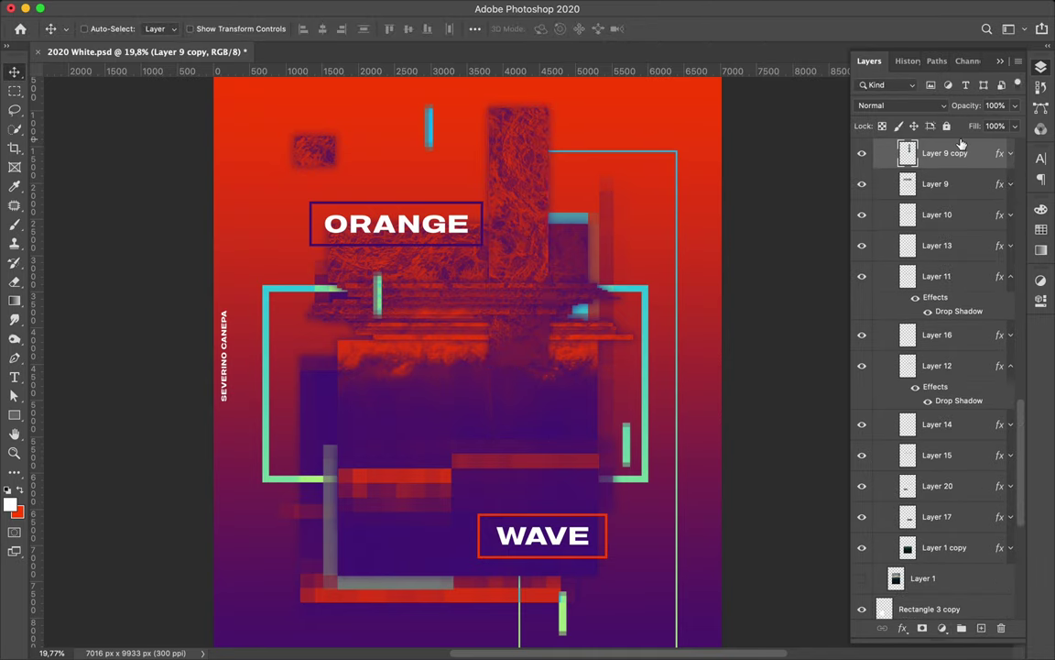
drag(944, 153, 921, 454)
scroll(509, 176, up, 2)
- Place a copy of the small textured square near the bottom of the poster
ctrl+click(449, 146)
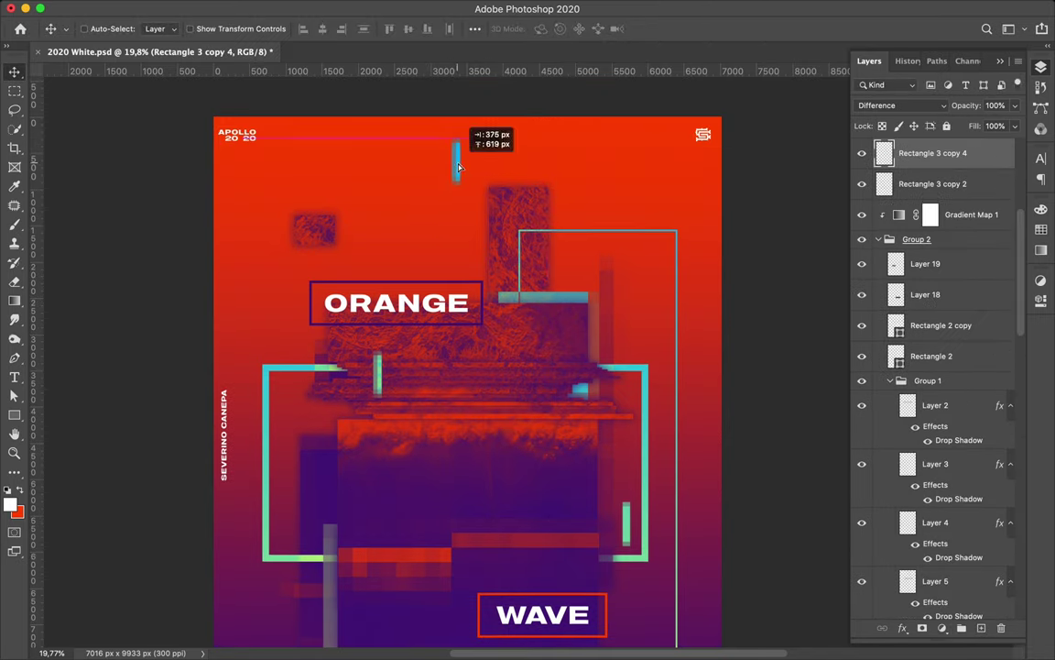
ctrl+click(293, 229)
scroll(307, 259, down, 2)
drag(396, 190, 650, 590)
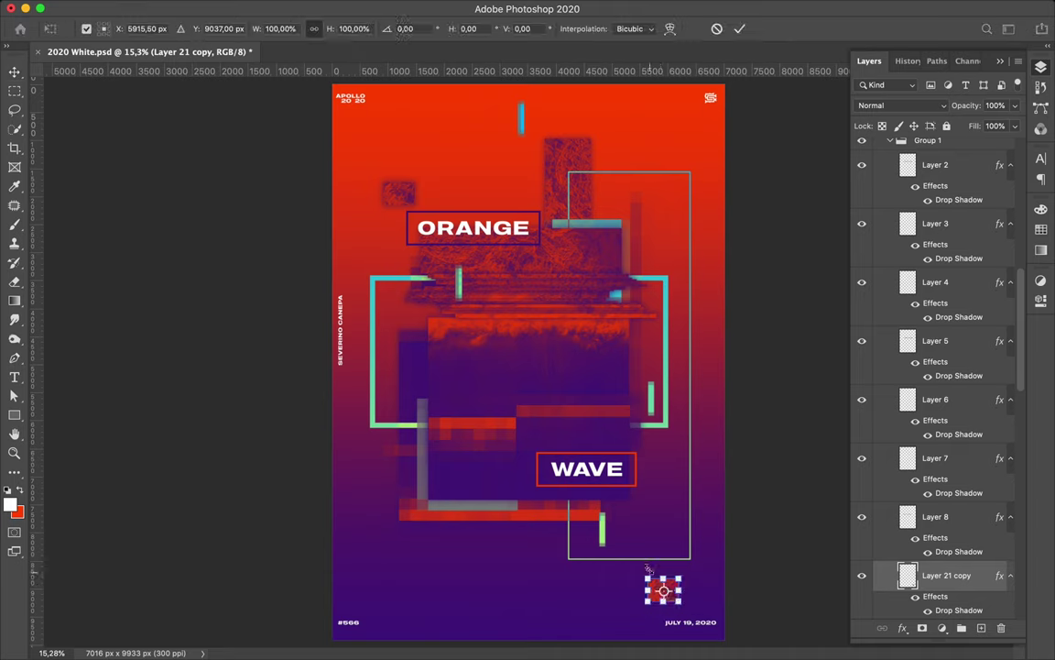
- Narrow the cyan frame Rectangle 5 by pulling its left edge inward
click(673, 334)
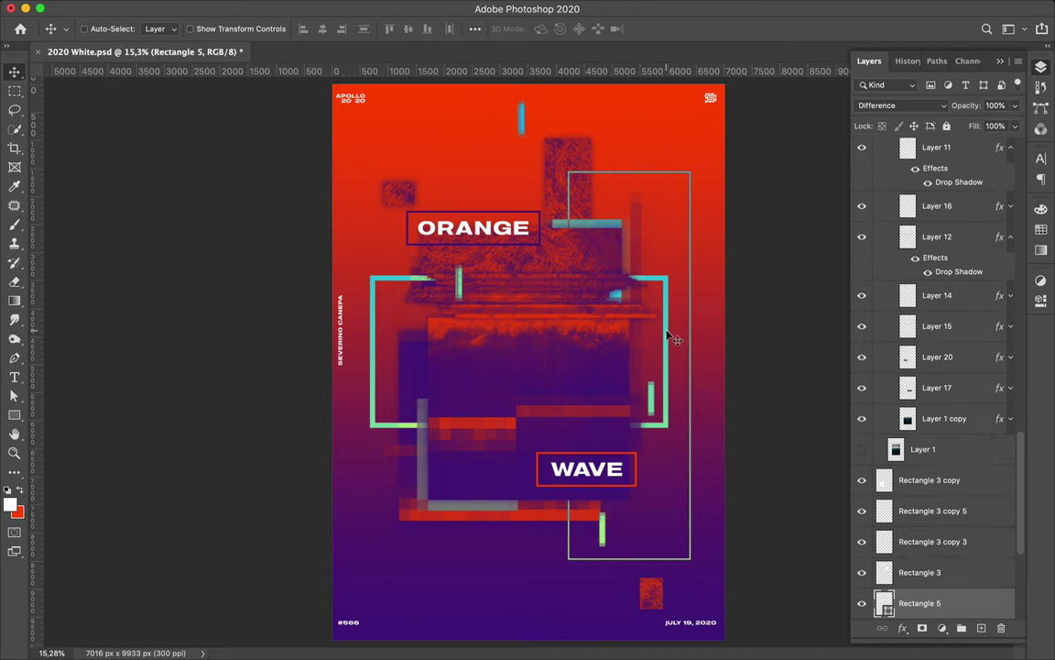
key(ctrl+t)
mouse_move(370, 351)
mouse_down()
mouse_move(393, 353)
mouse_move(385, 354)
mouse_up()
key(Return)
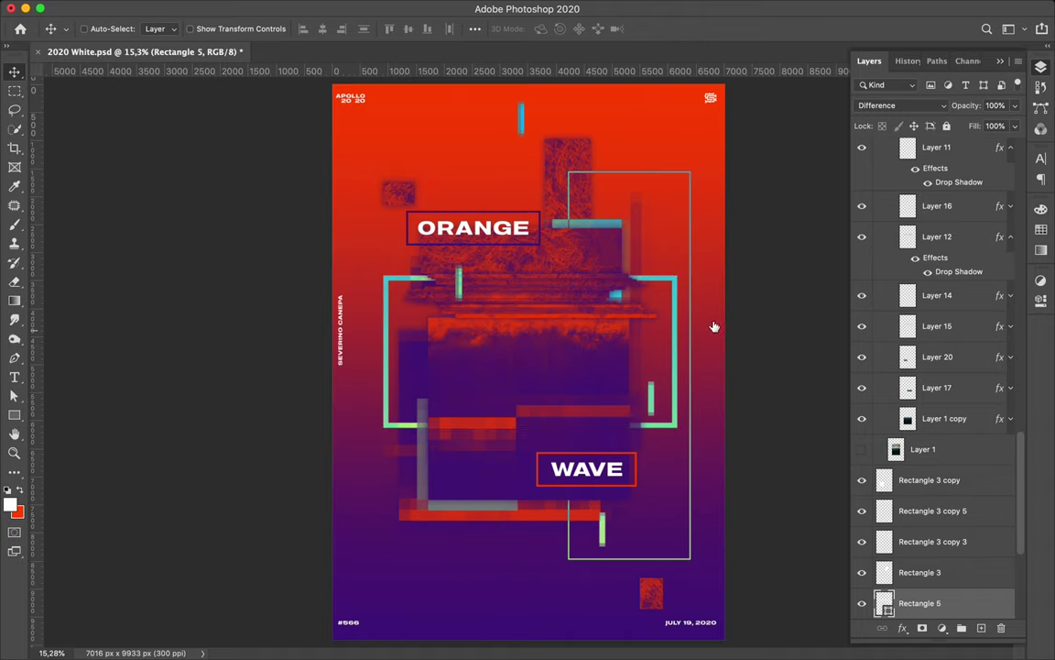
ctrl+click(675, 397)
scroll(508, 375, down, 1)
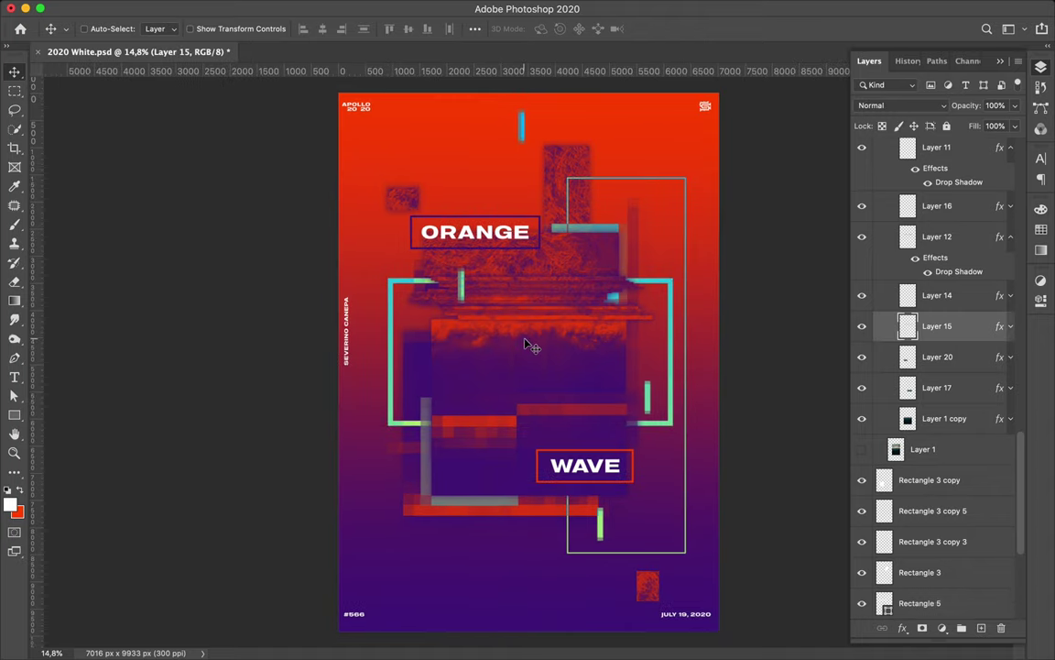
click(935, 510)
- Type SWEET WATER in the purple block and move its layer above Gradient Map 1
key(t)
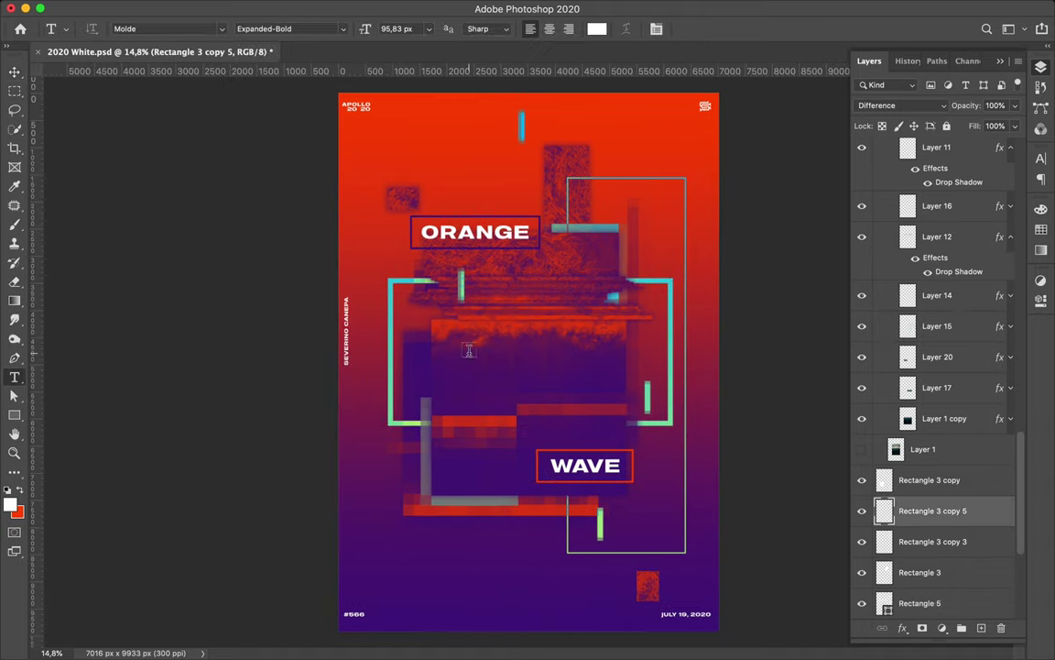
click(439, 343)
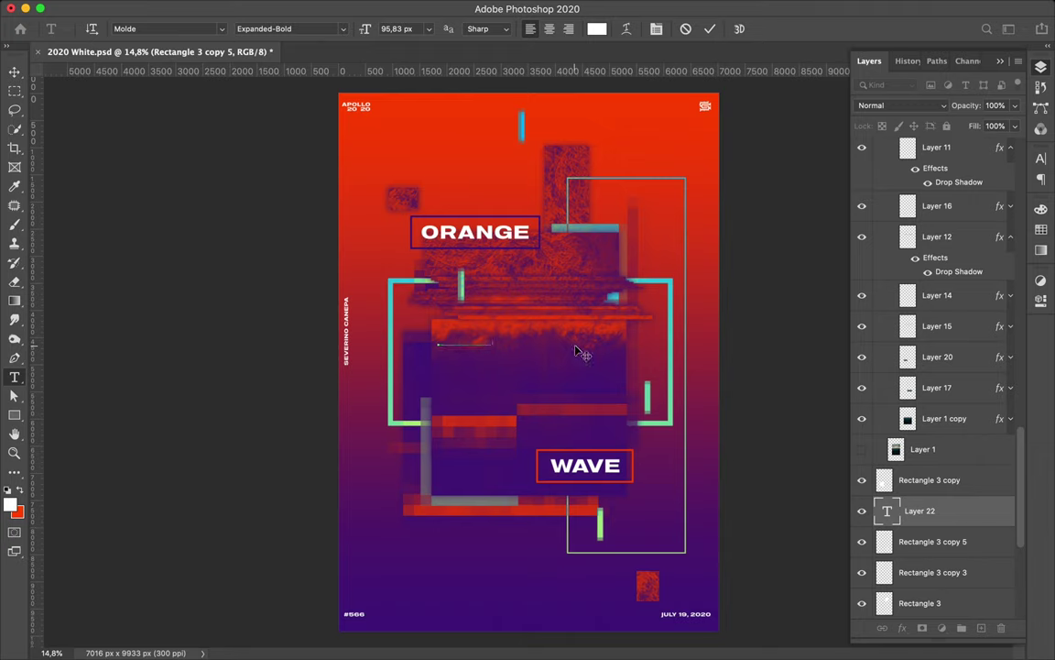
text(SWEET WATER)
drag(919, 510, 930, 229)
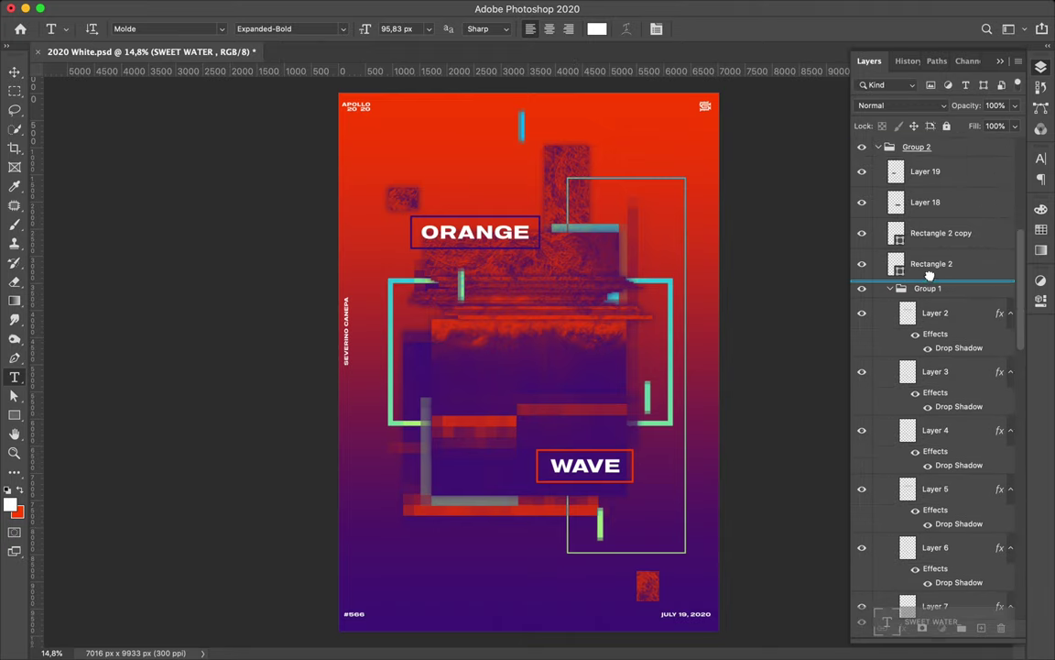
- Set SWEET WATER to Regular weight with 1040 letter spacing
click(930, 138)
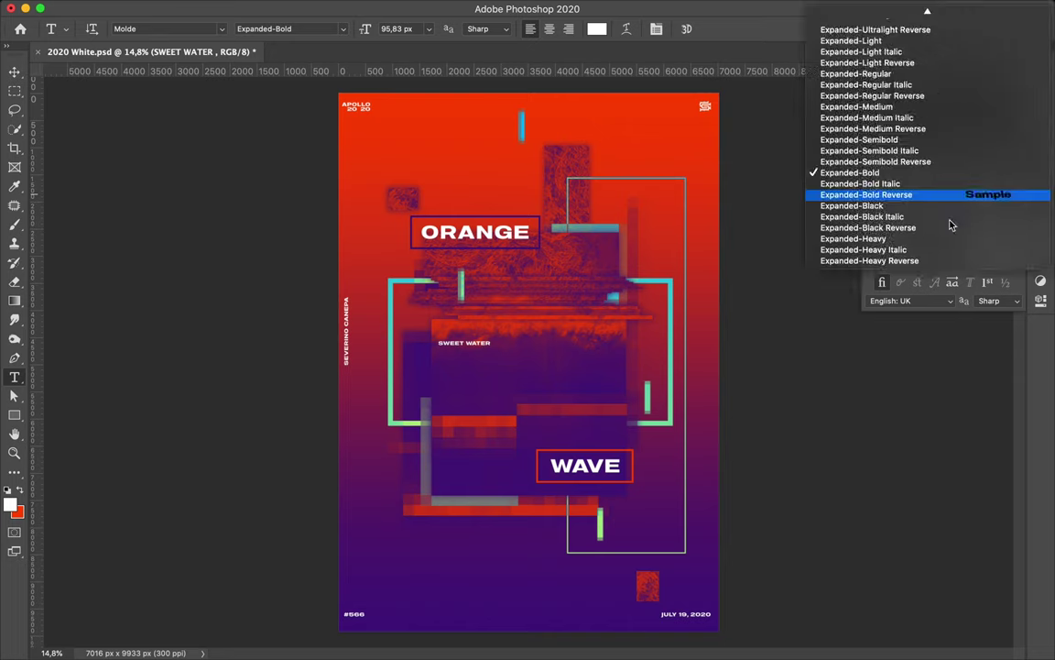
scroll(935, 123, up, 5)
scroll(932, 124, up, 5)
click(933, 73)
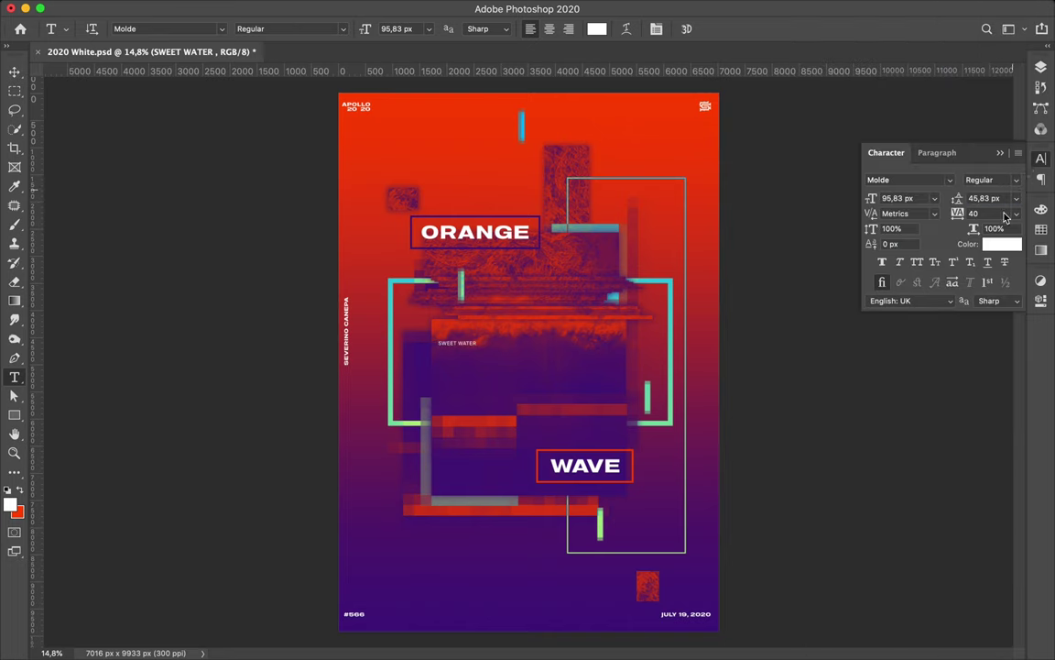
text(240)
key(Return)
text(1040)
key(Return)
- Centre SWEET WATER, then duplicate it below and retype the copy as MOTHER OF LIFE
click(14, 71)
scroll(530, 340, up, 2)
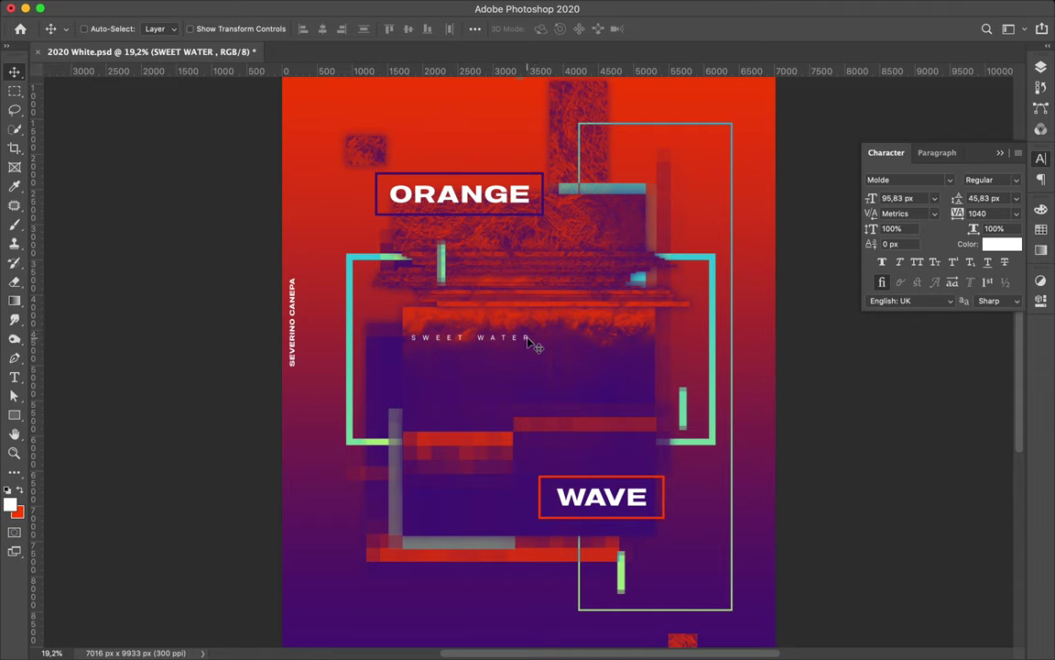
drag(529, 339, 588, 341)
drag(547, 341, 547, 369)
double_click(566, 365)
text(MOTHER OF)
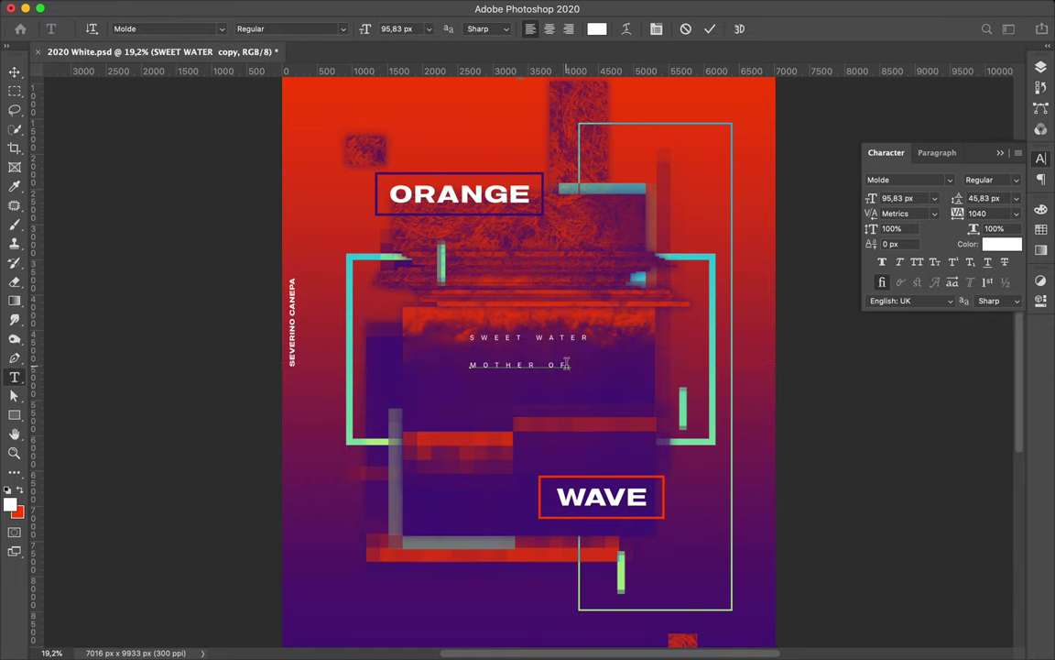
key(Escape)
- Give MOTHER OF LIFE 1640 letter spacing and a 66 px text size
key(v)
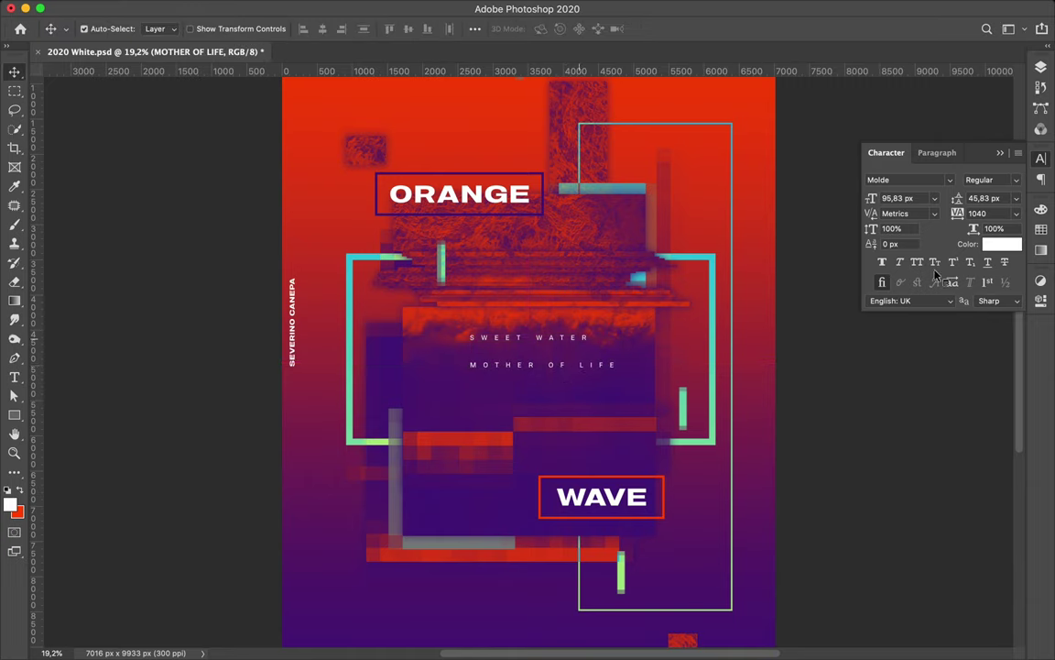
click(978, 212)
text(1640)
key(Return)
click(921, 198)
text(66)
key(Return)
- Reposition the two text lines and widen the letter spacing to 2040
drag(545, 377, 543, 383)
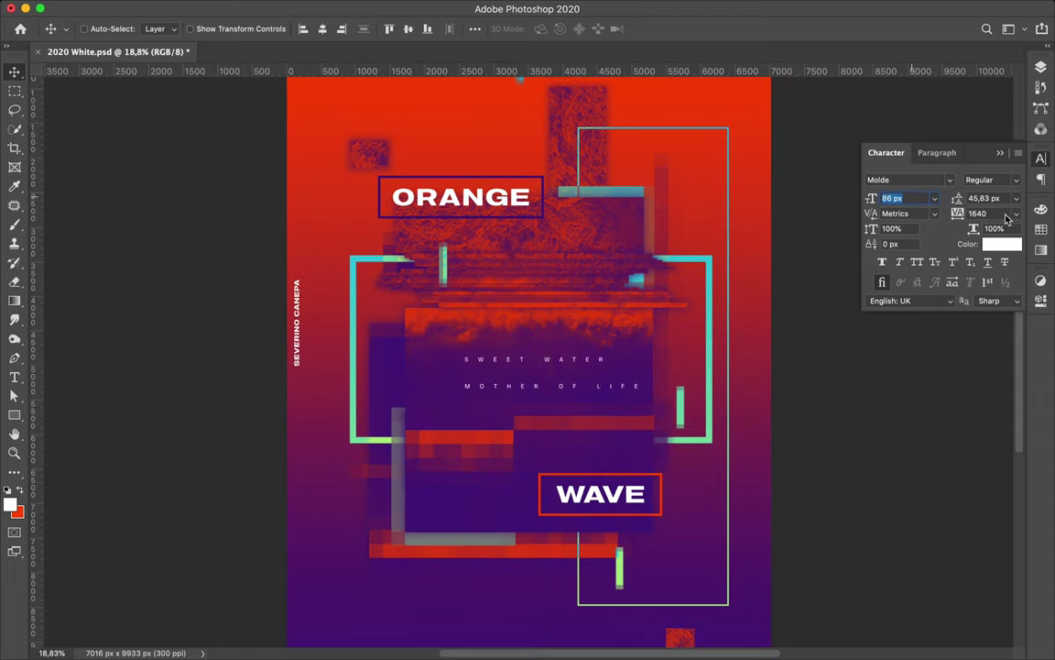
click(1005, 213)
text(2040)
key(Return)
- Try the text vertical, revert to horizontal lines, reposition them and save the poster
key(ctrl+t)
drag(636, 309, 502, 303)
key(Return)
drag(566, 346, 426, 400)
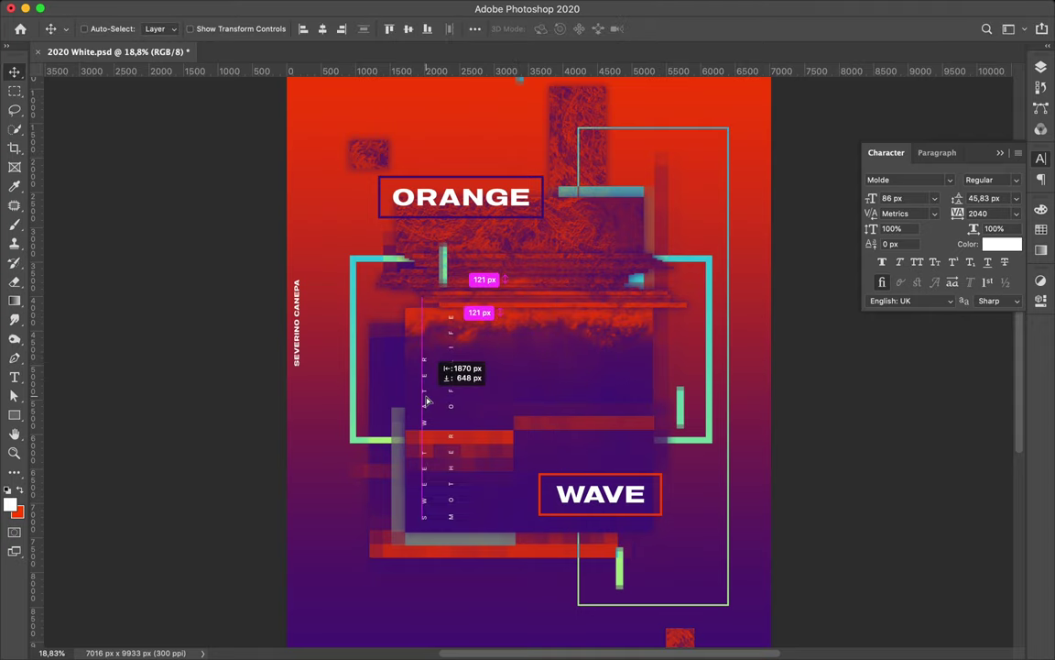
key(ctrl+z)
key(ctrl+z)
drag(537, 401, 491, 399)
key(ctrl+s)
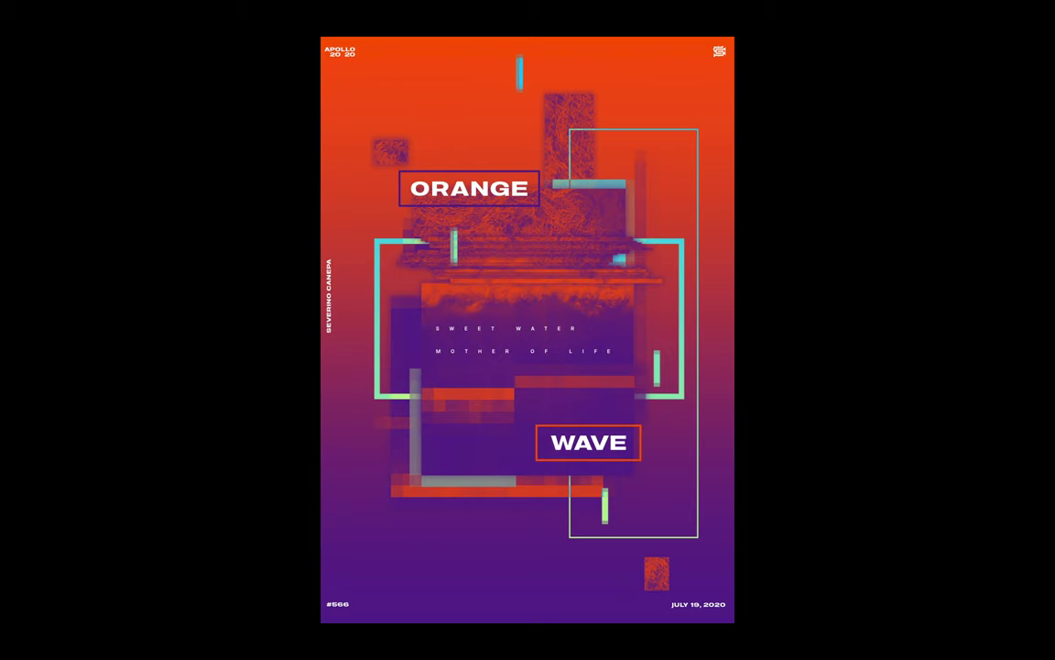